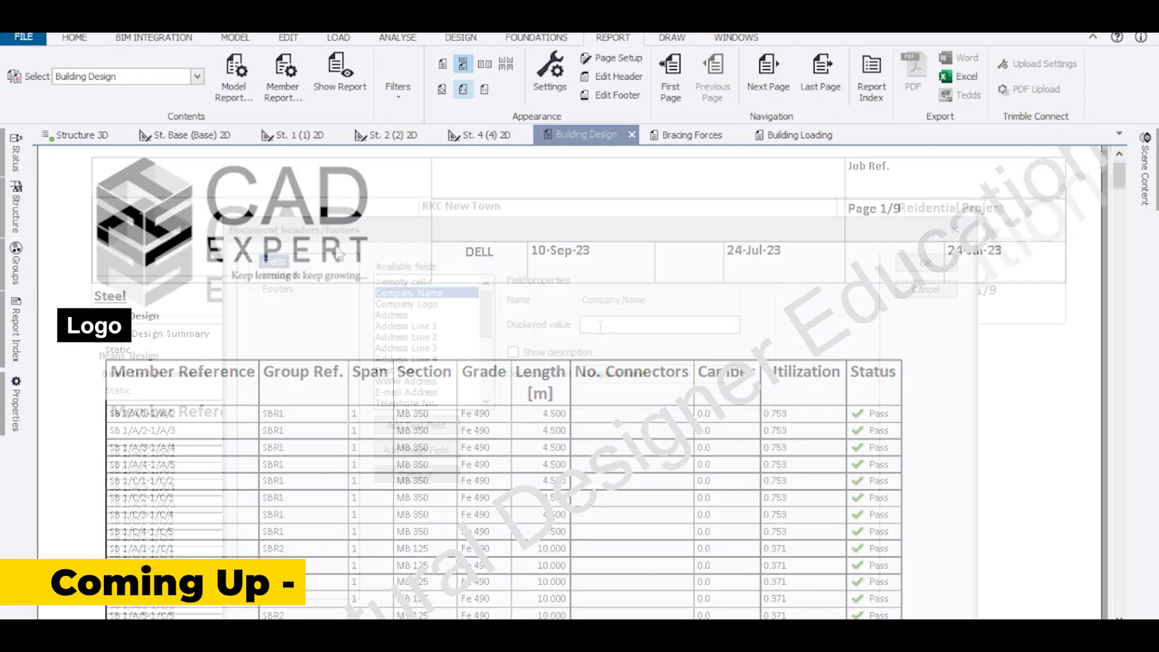
Enter 'PTS CA' and set the header layout font size to 11.
type("PTS CA")
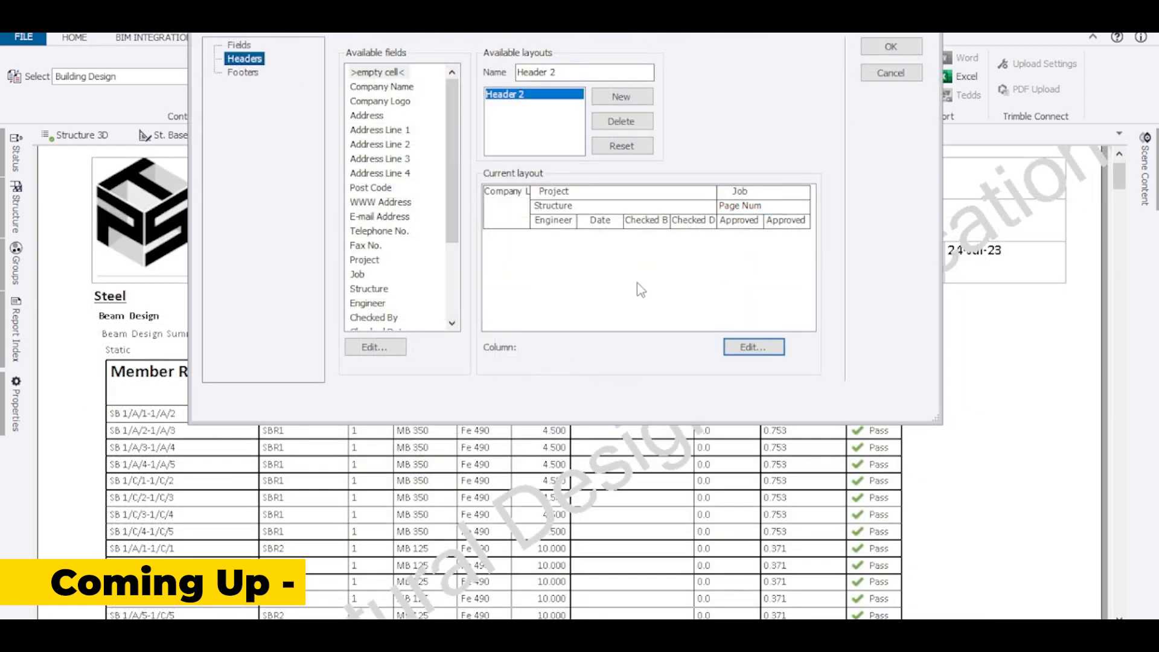
left_click(617, 213)
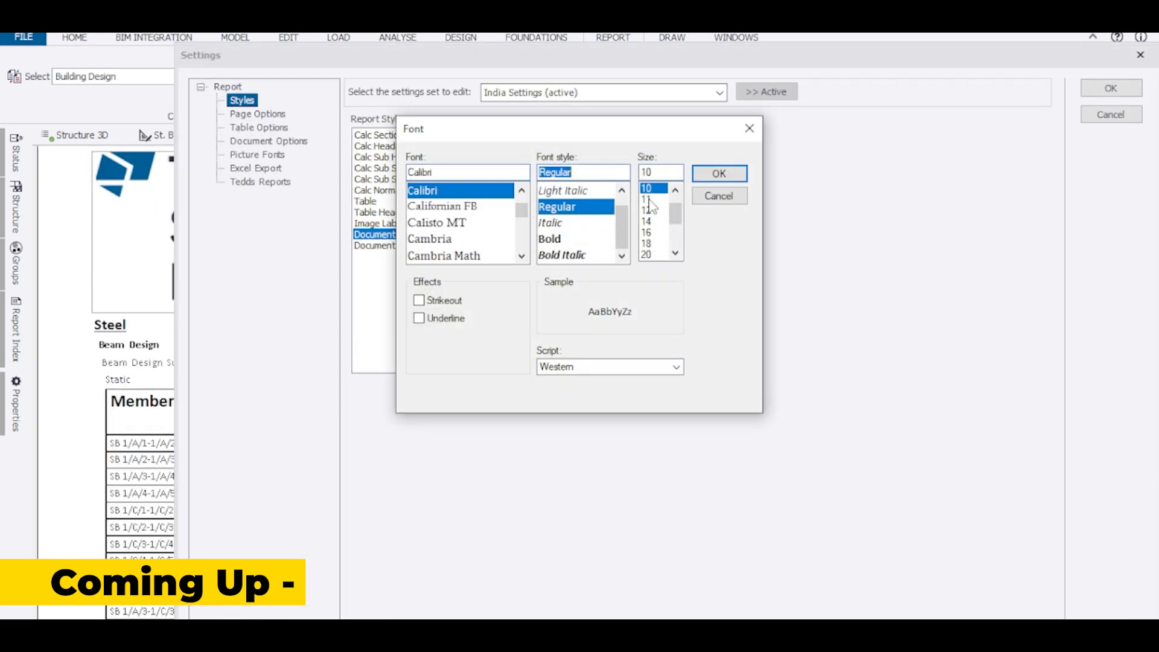
left_click(654, 200)
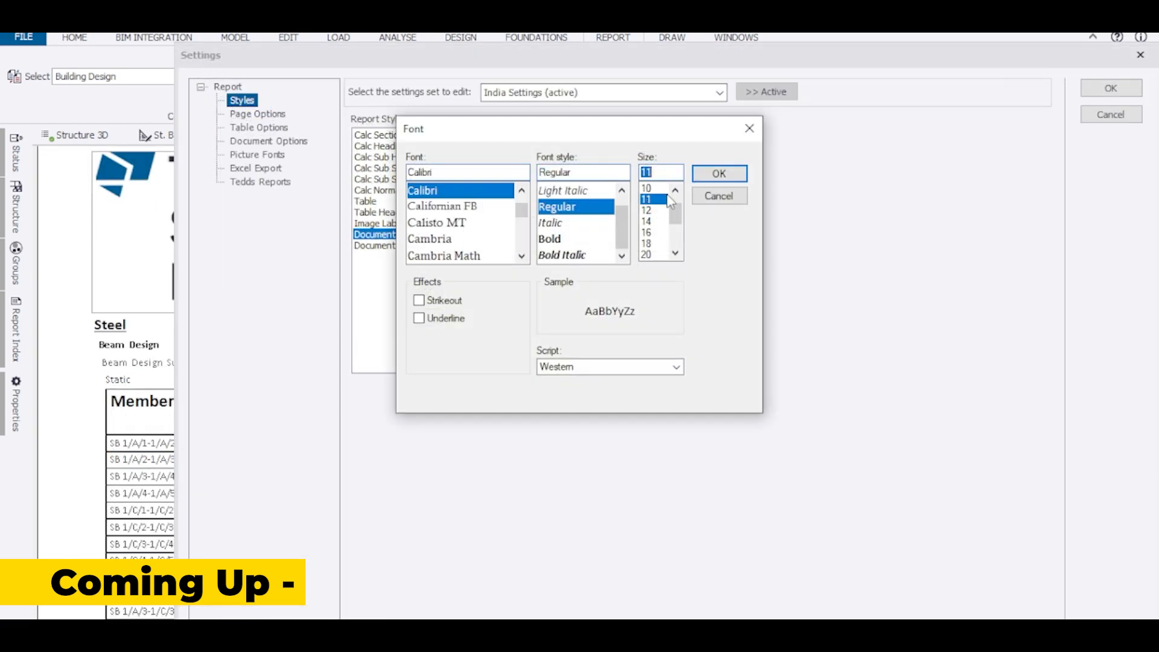
left_click(719, 174)
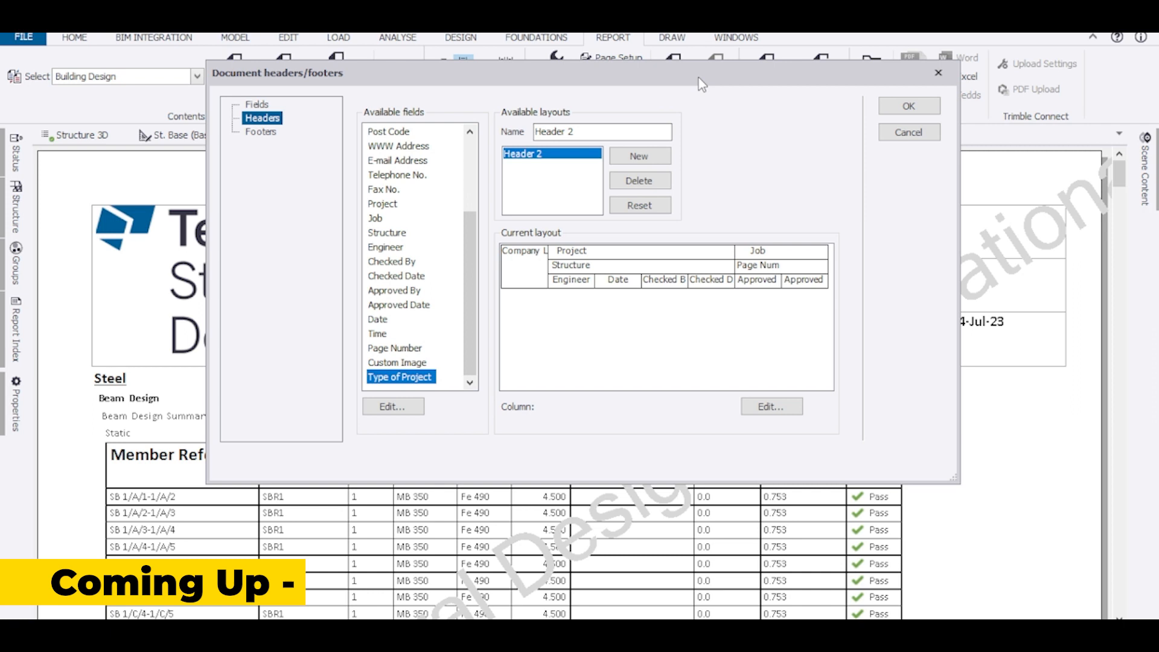
left_click_drag(698, 77, 602, 41)
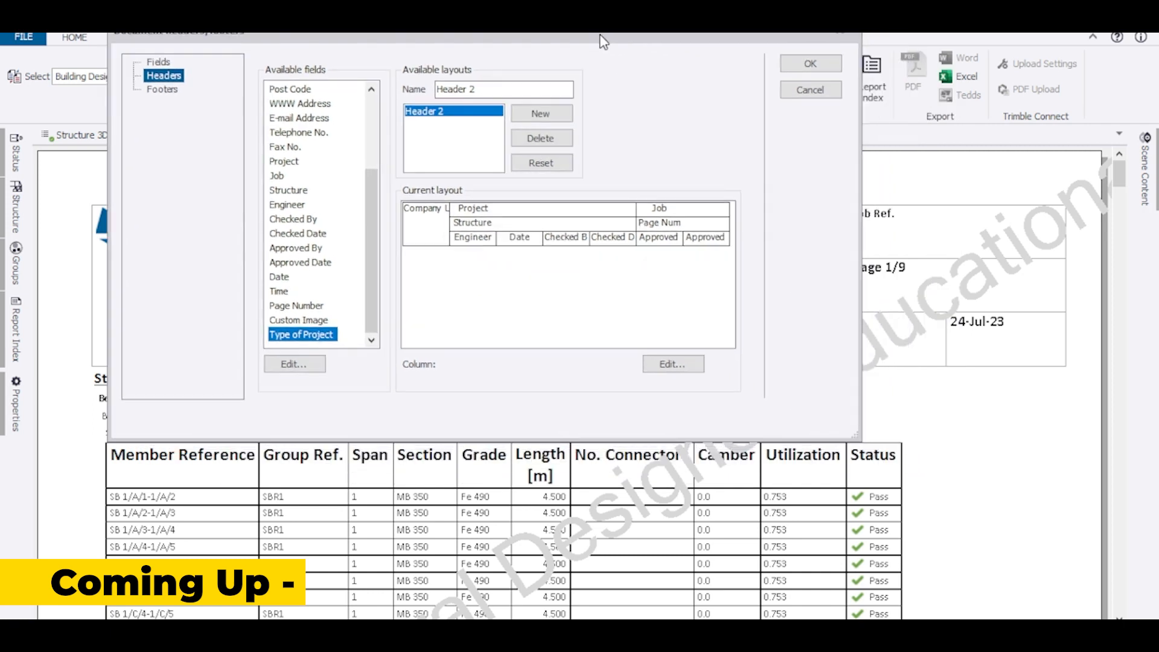
left_click(659, 211)
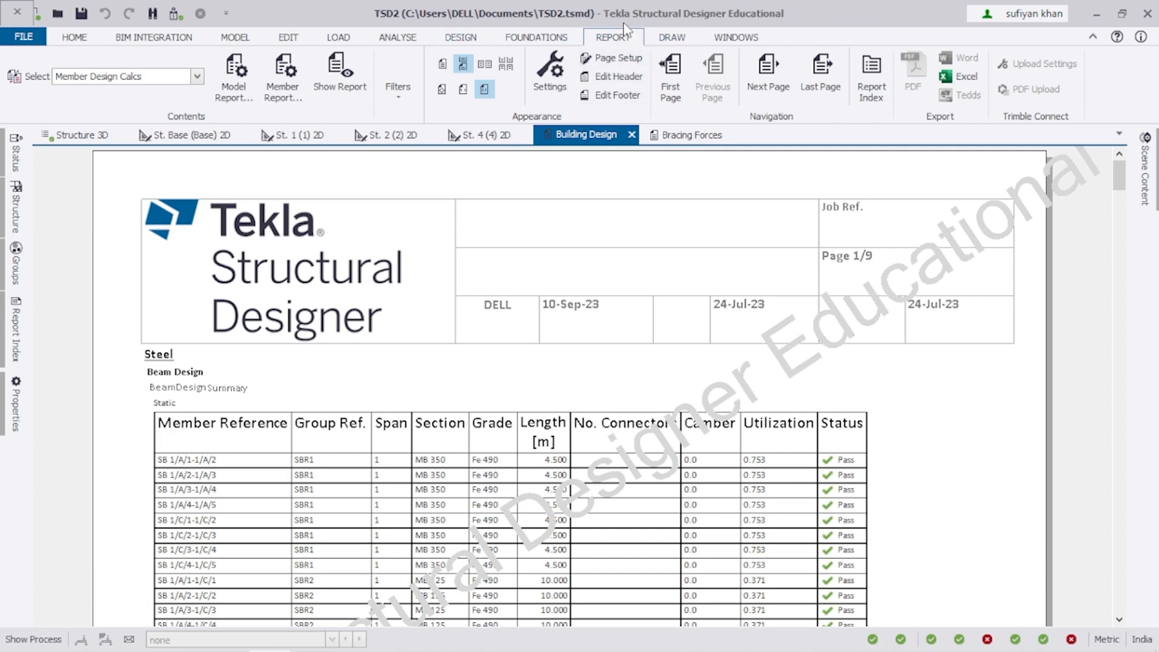
Select Building Loading from the report list on the REPORT ribbon and show it.
left_click(560, 39)
left_click(613, 37)
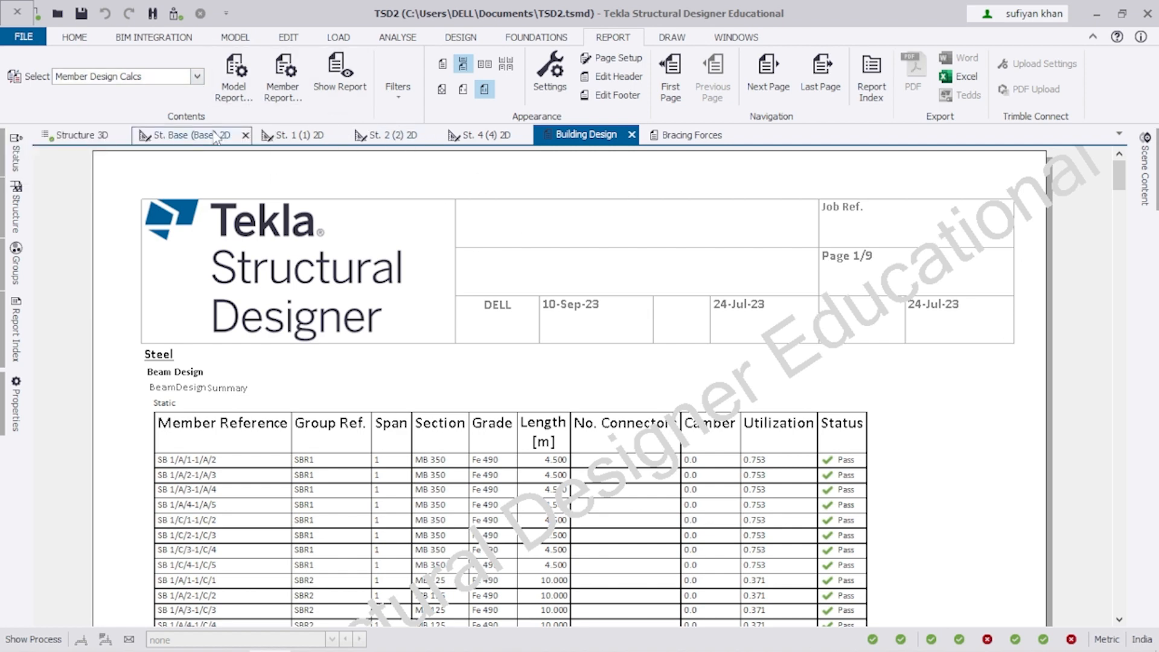
left_click(196, 77)
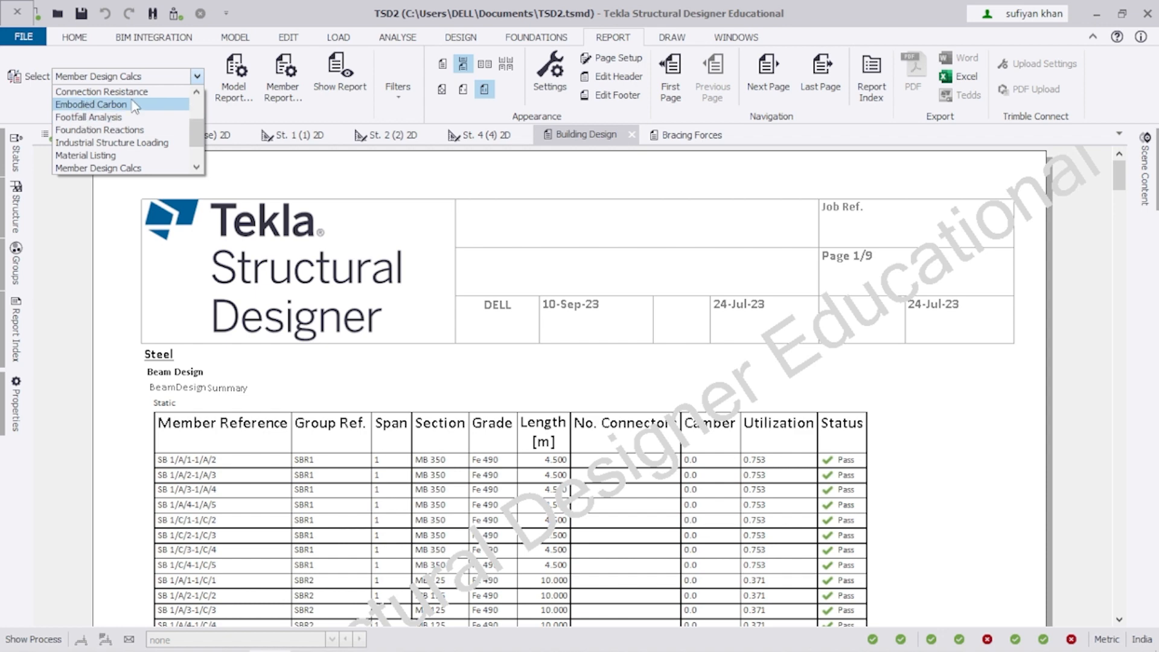
scroll(88, 121, "up", 2)
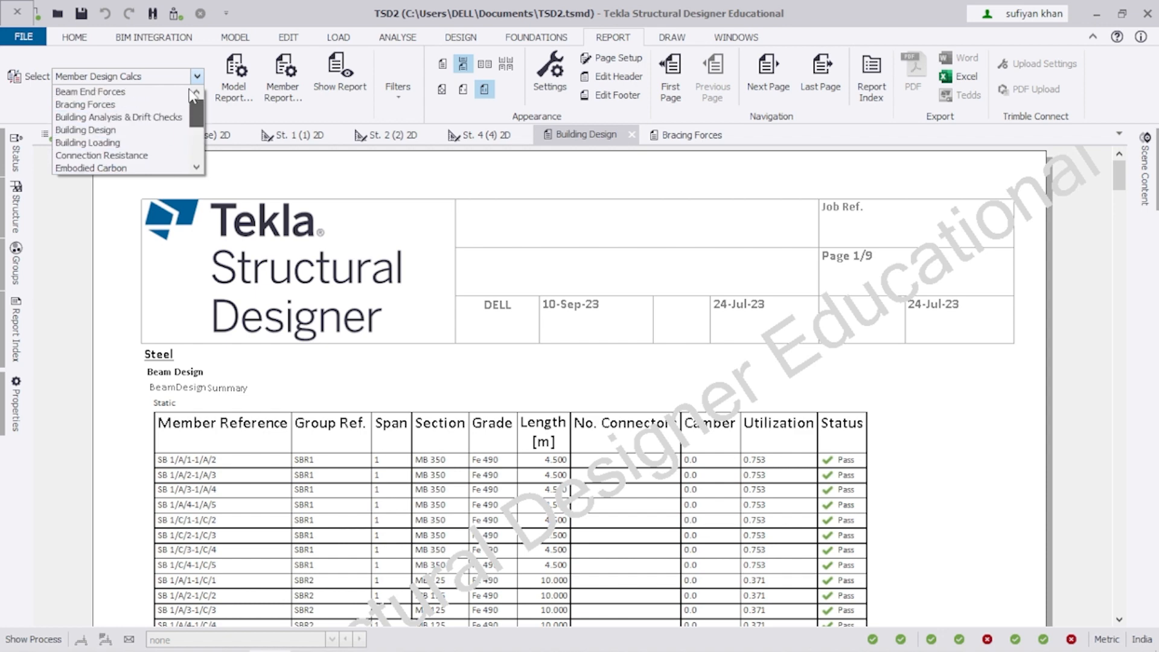
left_click(84, 129)
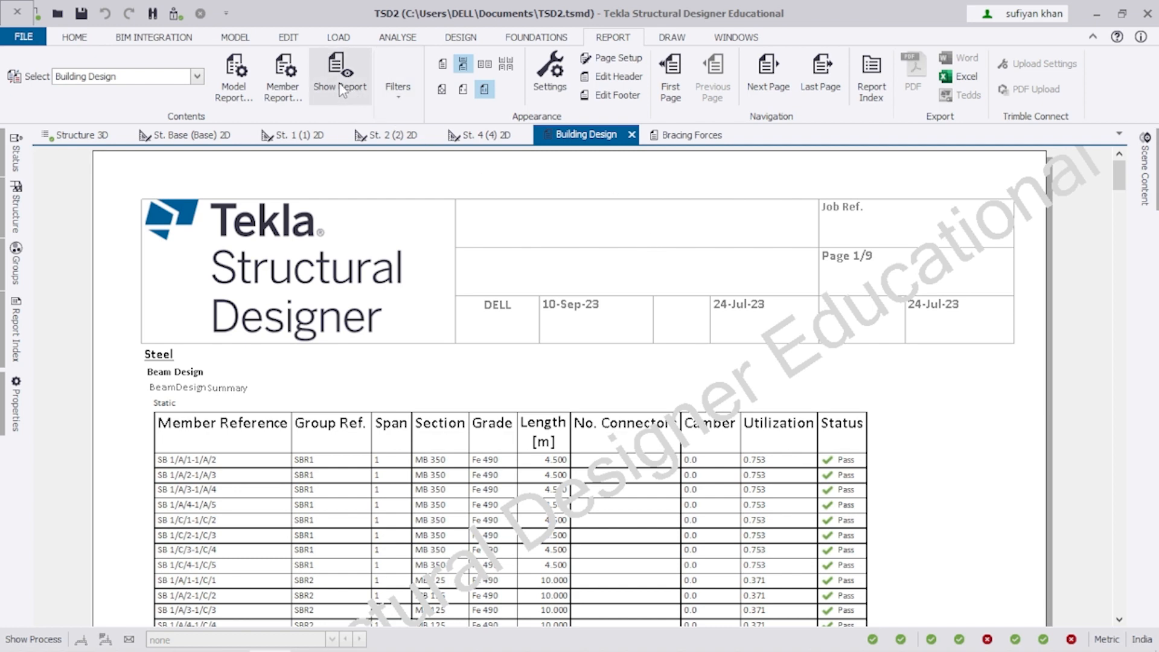
scroll(208, 221, "down", 1)
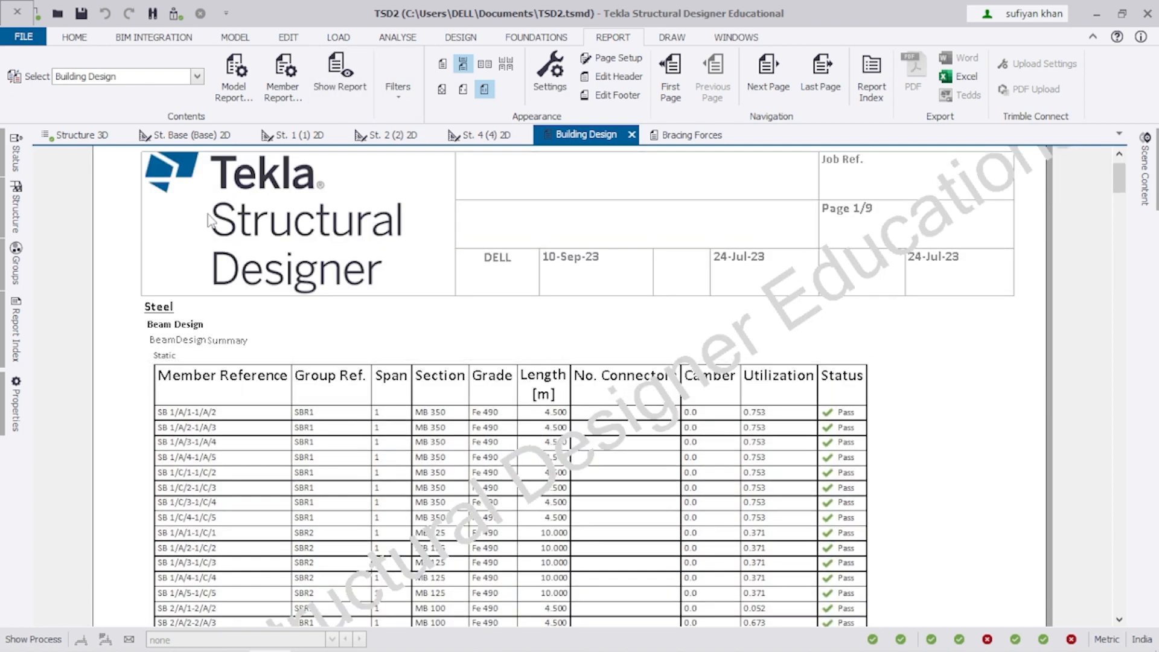
left_click(197, 76)
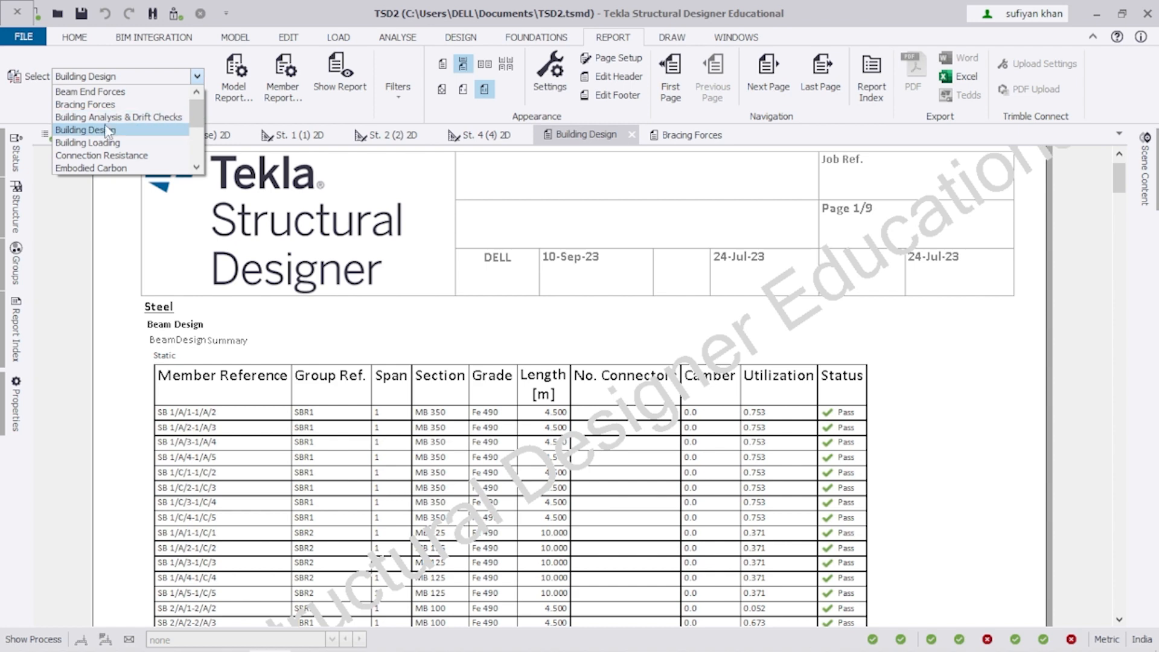
left_click(97, 147)
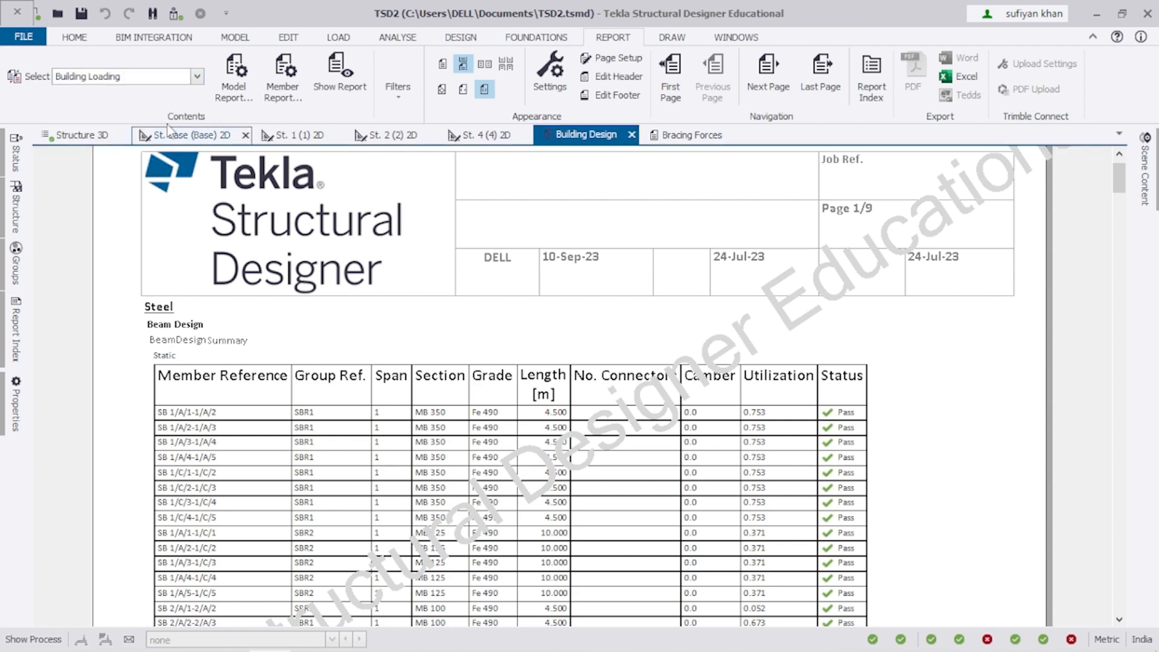
left_click(325, 86)
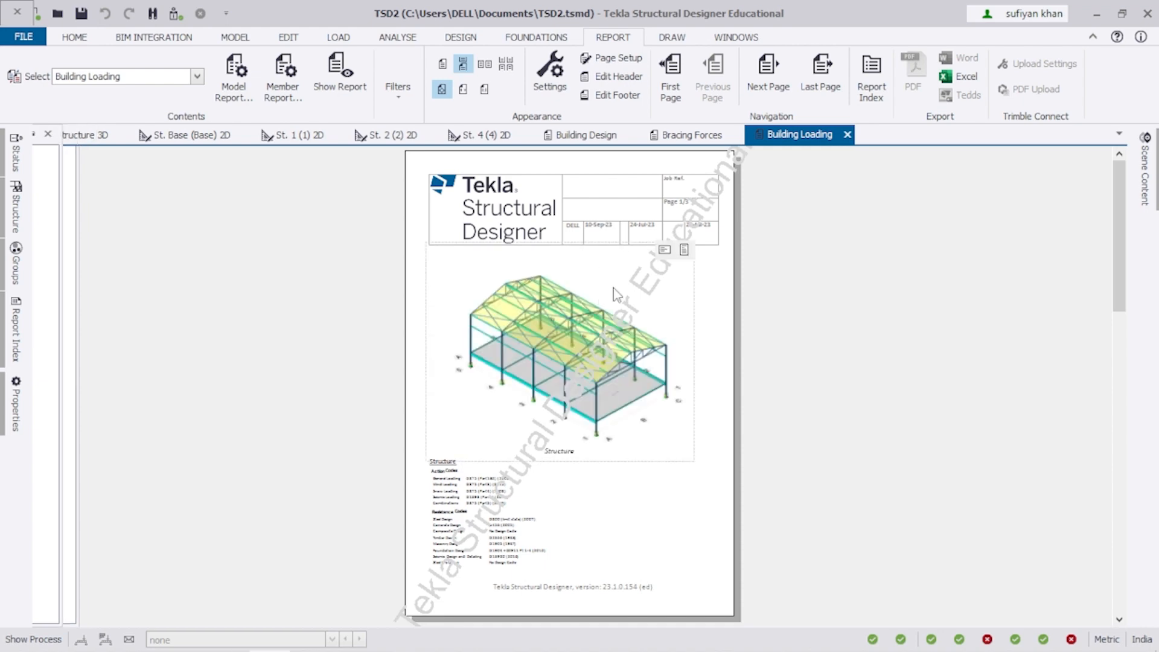
Fit the Building Loading report to page width and scroll through it.
left_click(463, 89)
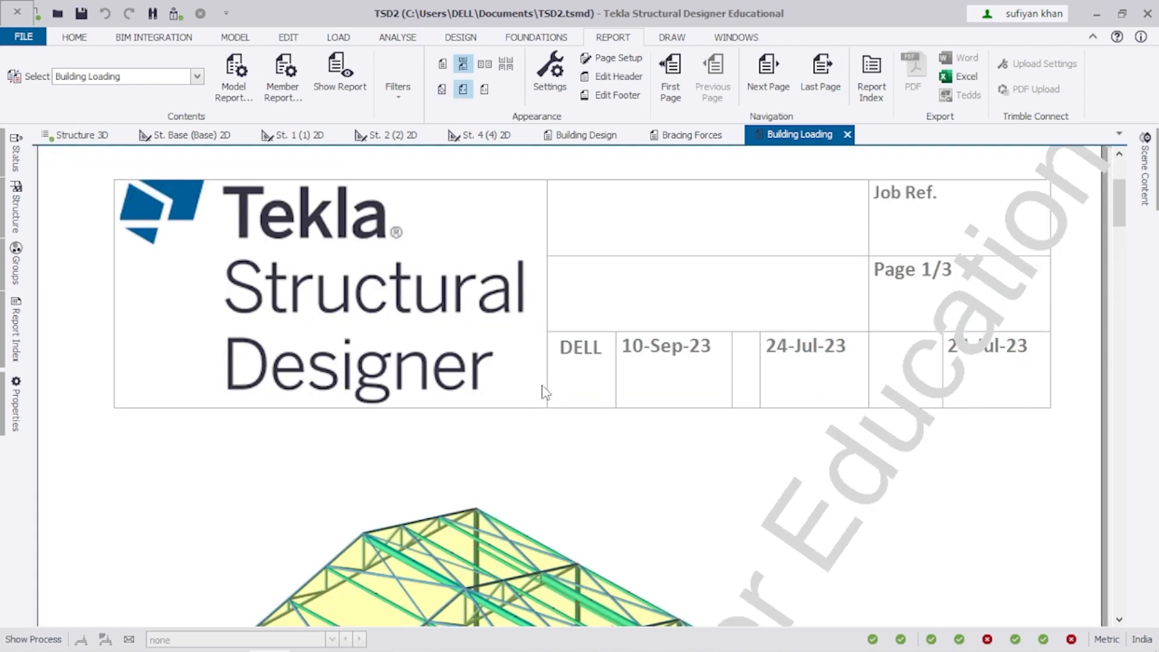
scroll(539, 390, "down", 5)
scroll(537, 385, "down", 5)
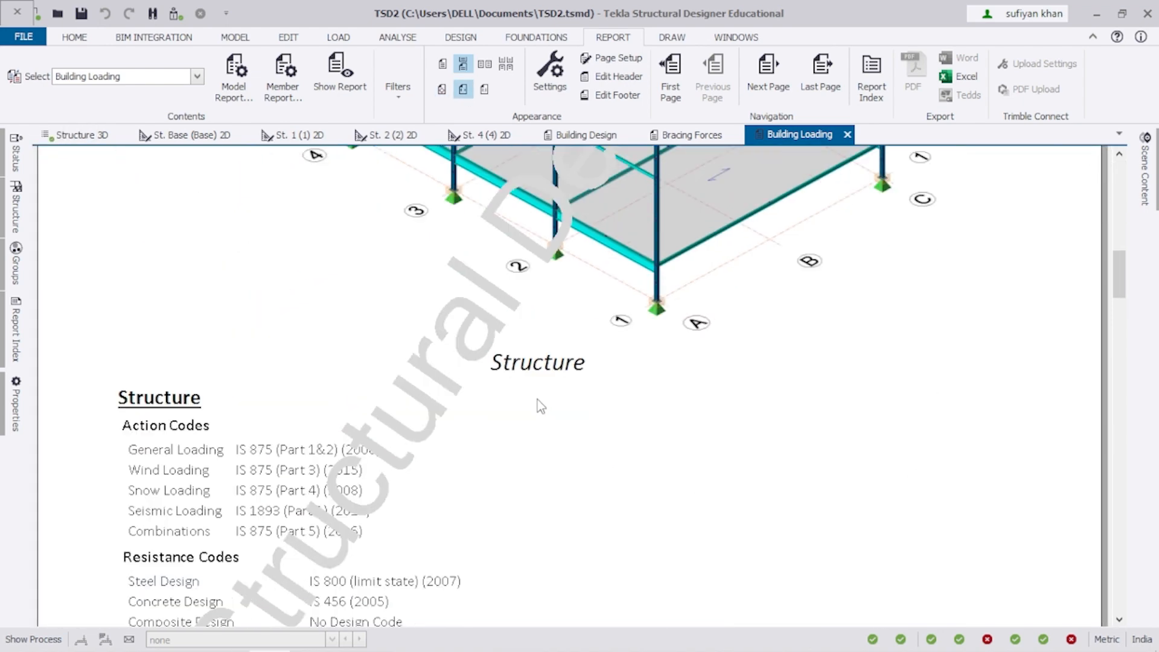
scroll(564, 436, "up", 20)
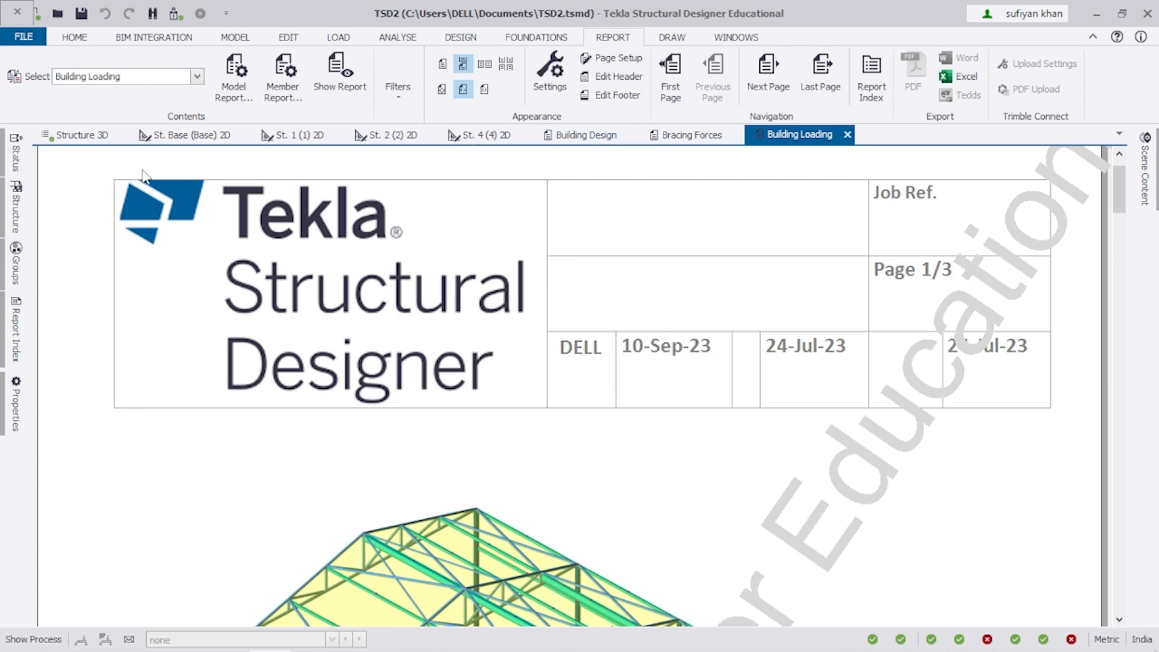
Select Building Design from the report list and show it again.
left_click(197, 77)
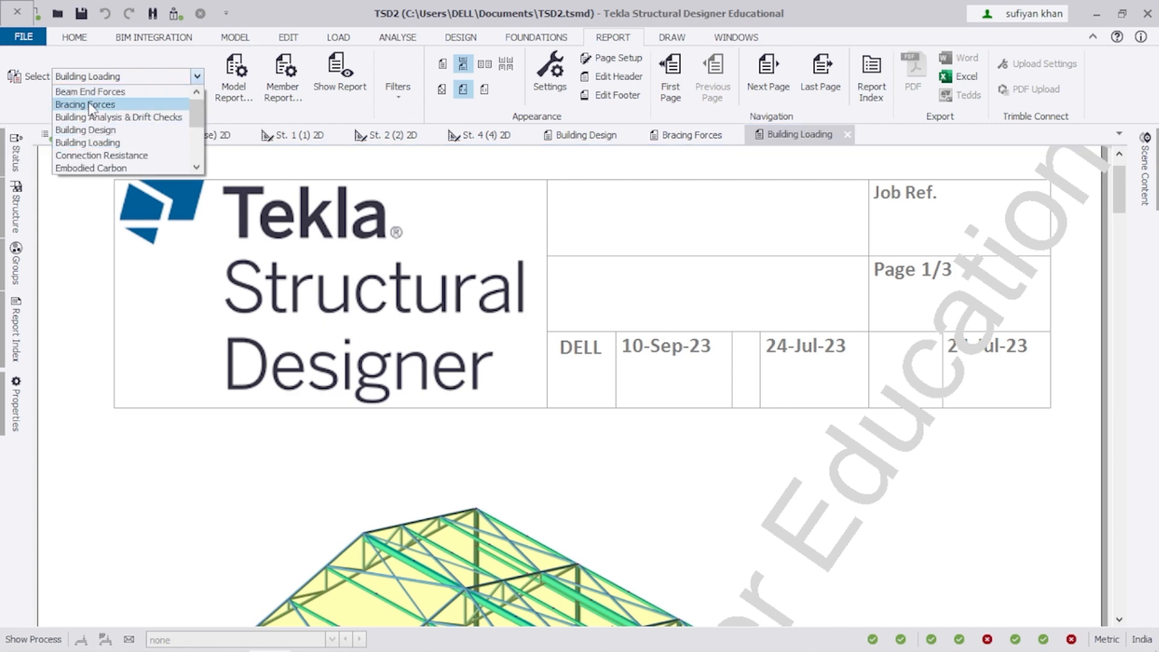
left_click(85, 129)
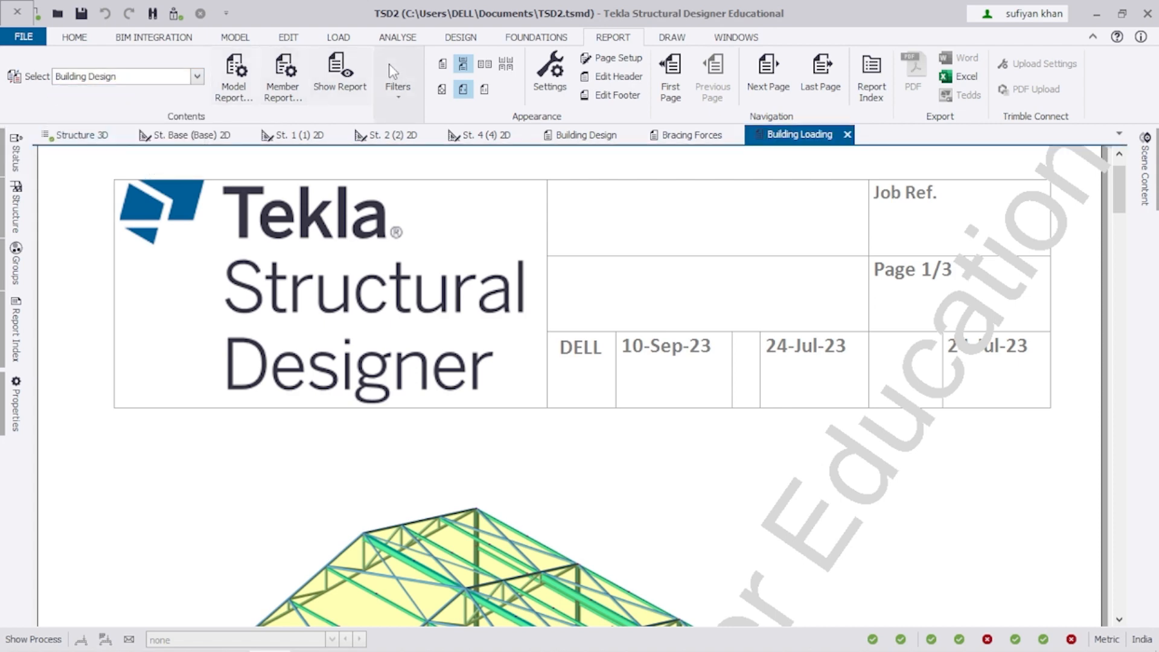
left_click(335, 90)
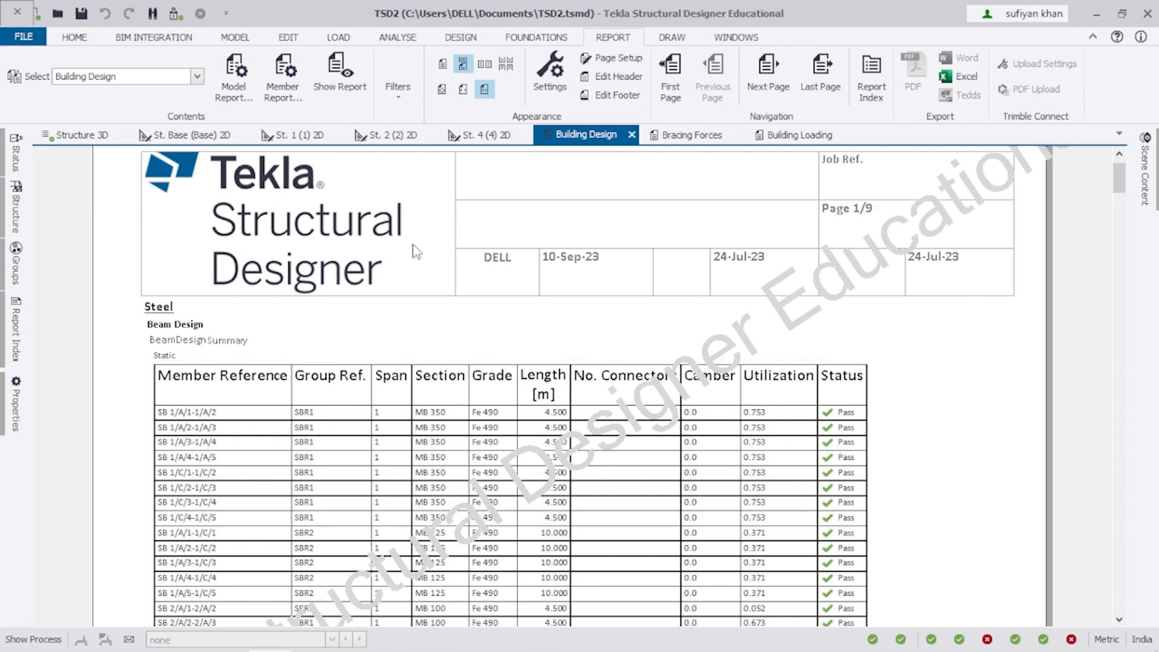
left_click(442, 90)
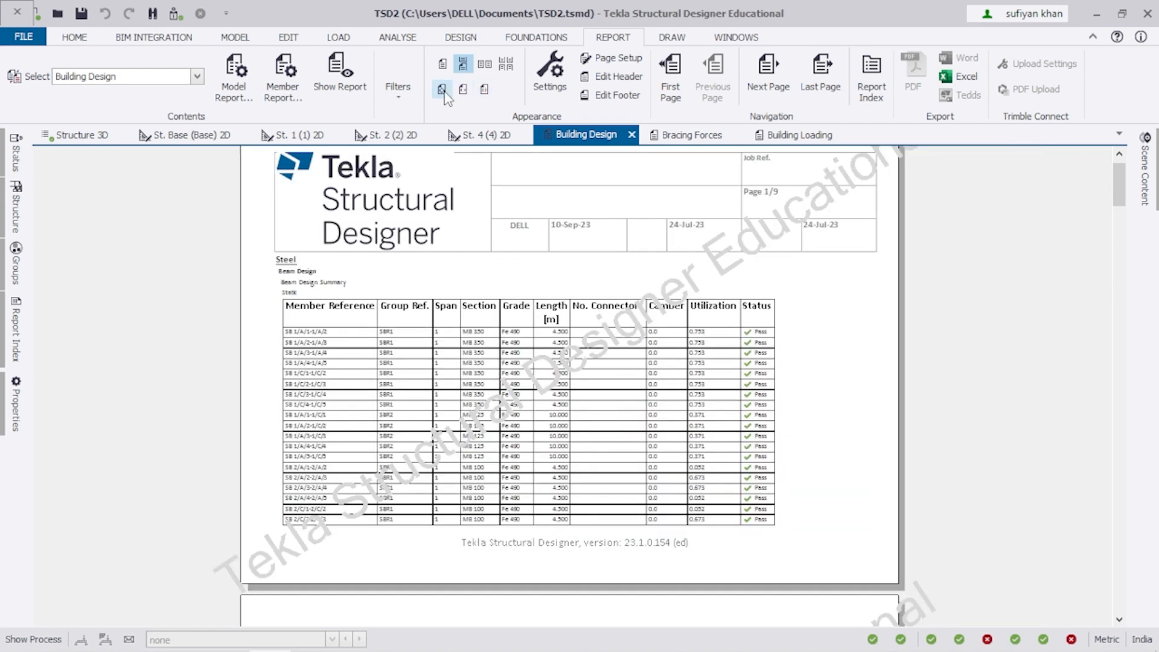
left_click(463, 91)
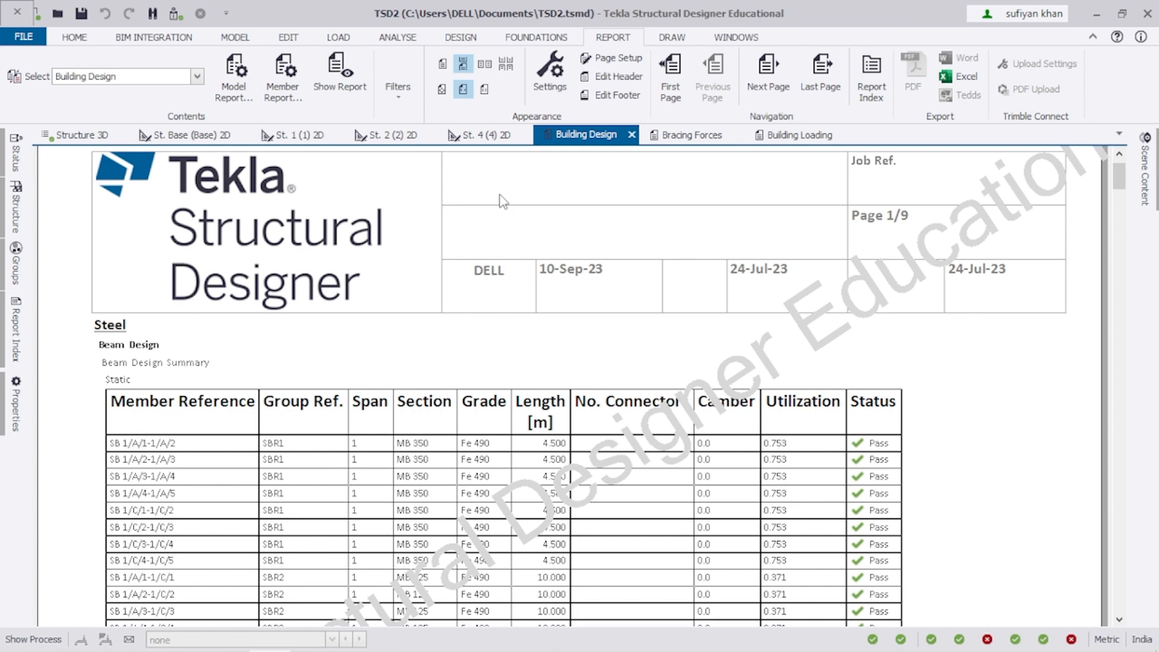
Set the Document Header style's text colour to black.
left_click(546, 89)
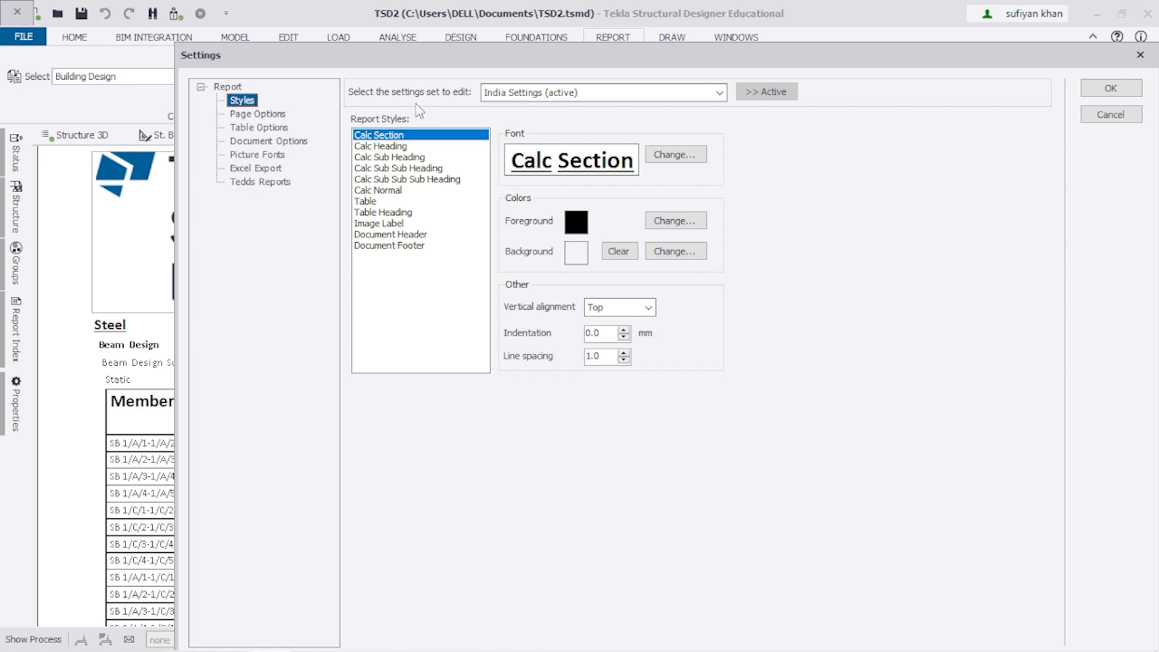
left_click(380, 236)
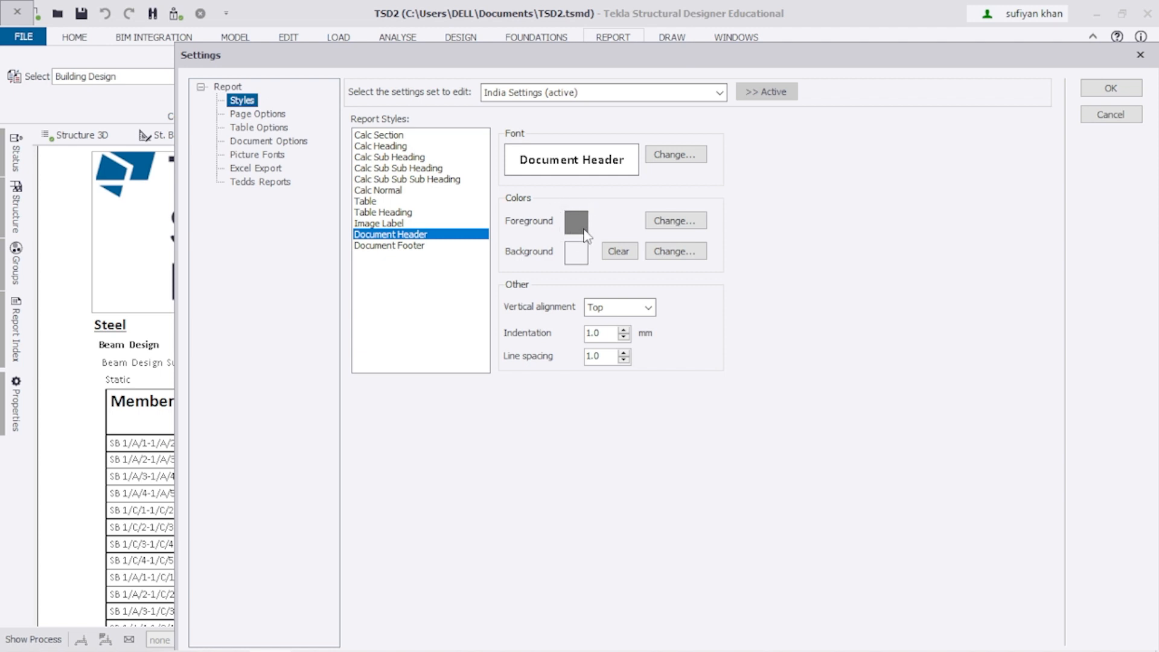
left_click(689, 223)
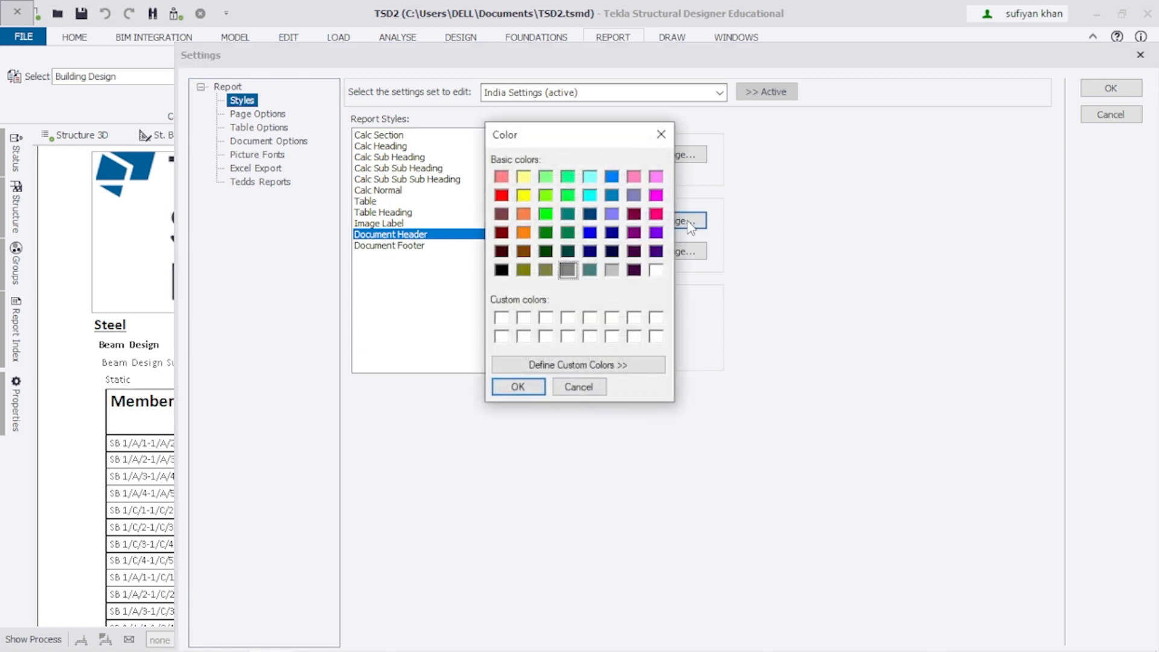
left_click(505, 272)
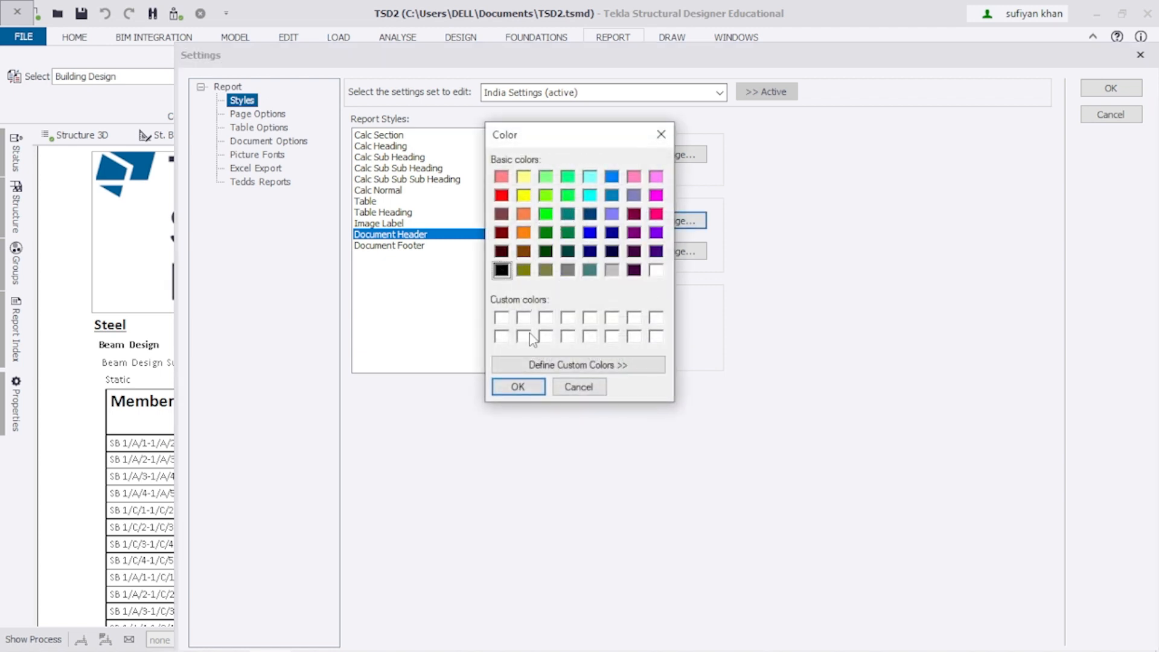
left_click(531, 388)
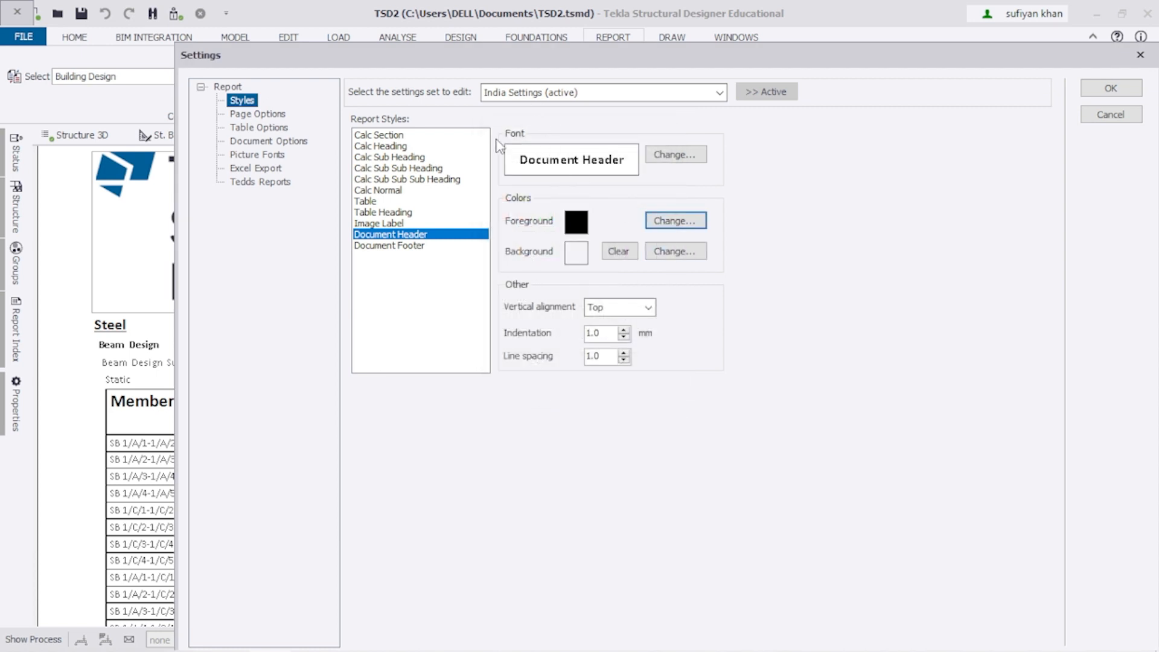
Set the Document Header font to size 10 bold and apply the style settings.
left_click(695, 158)
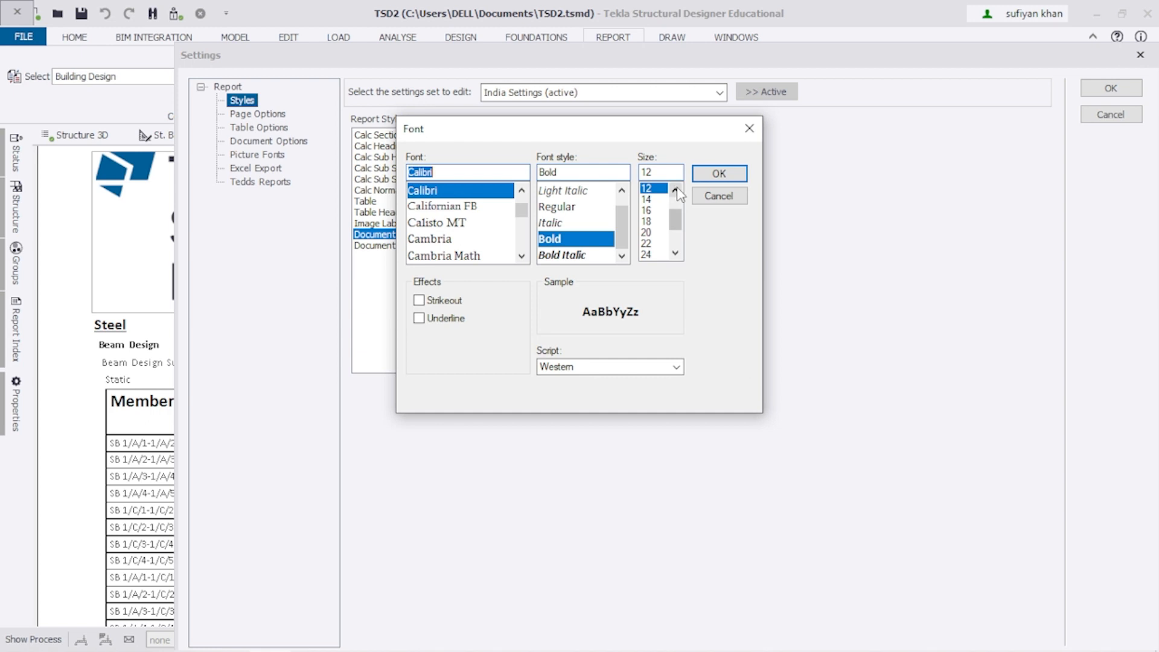
left_click(675, 189)
left_click(675, 189)
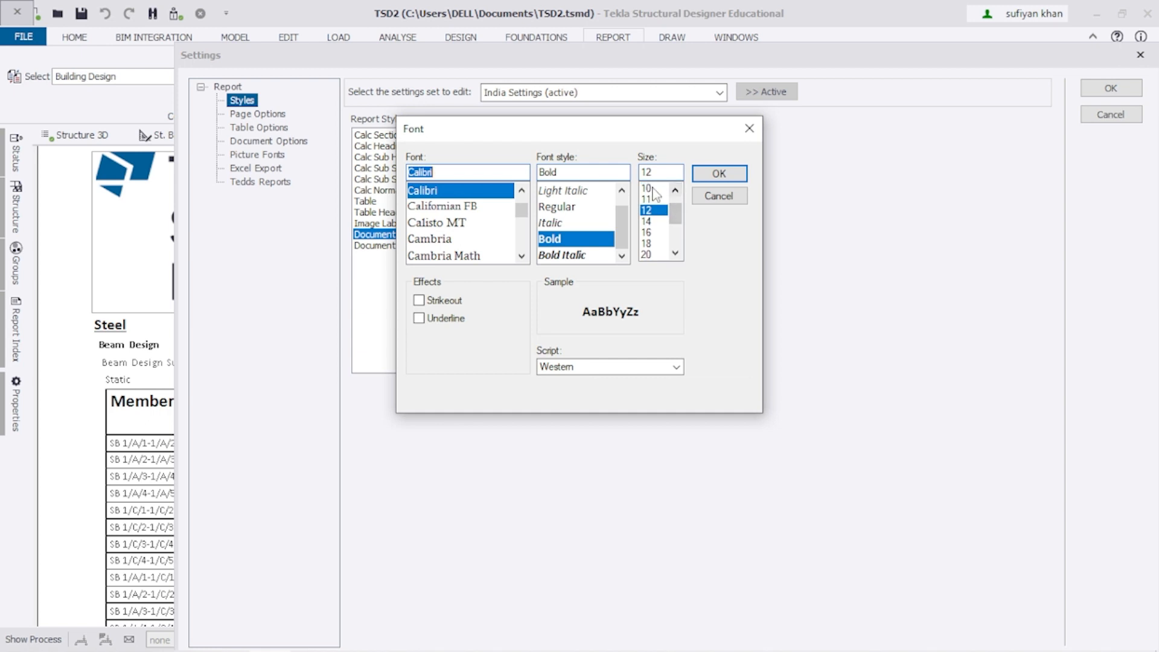
left_click(649, 188)
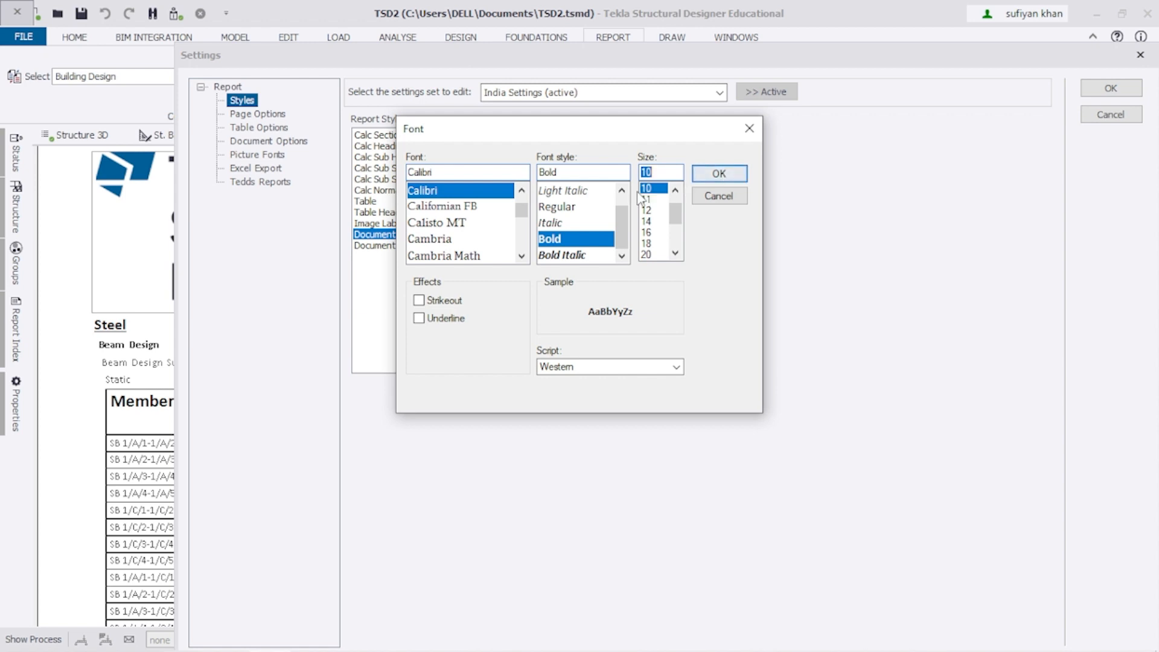
left_click(557, 207)
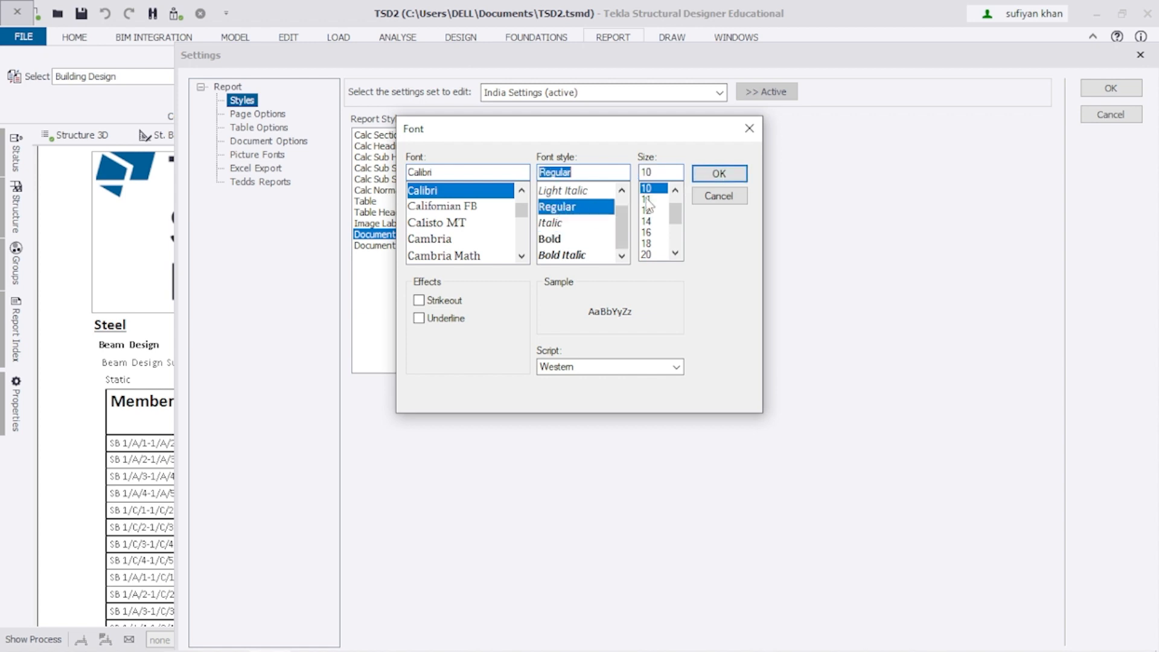
left_click(715, 175)
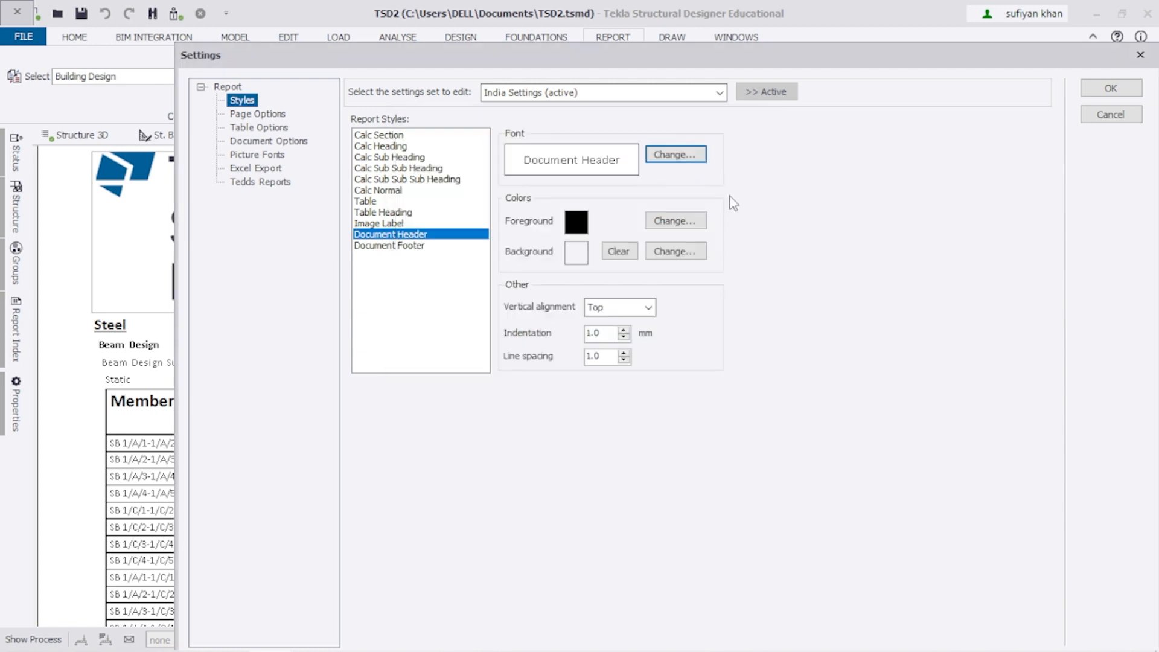
left_click(664, 156)
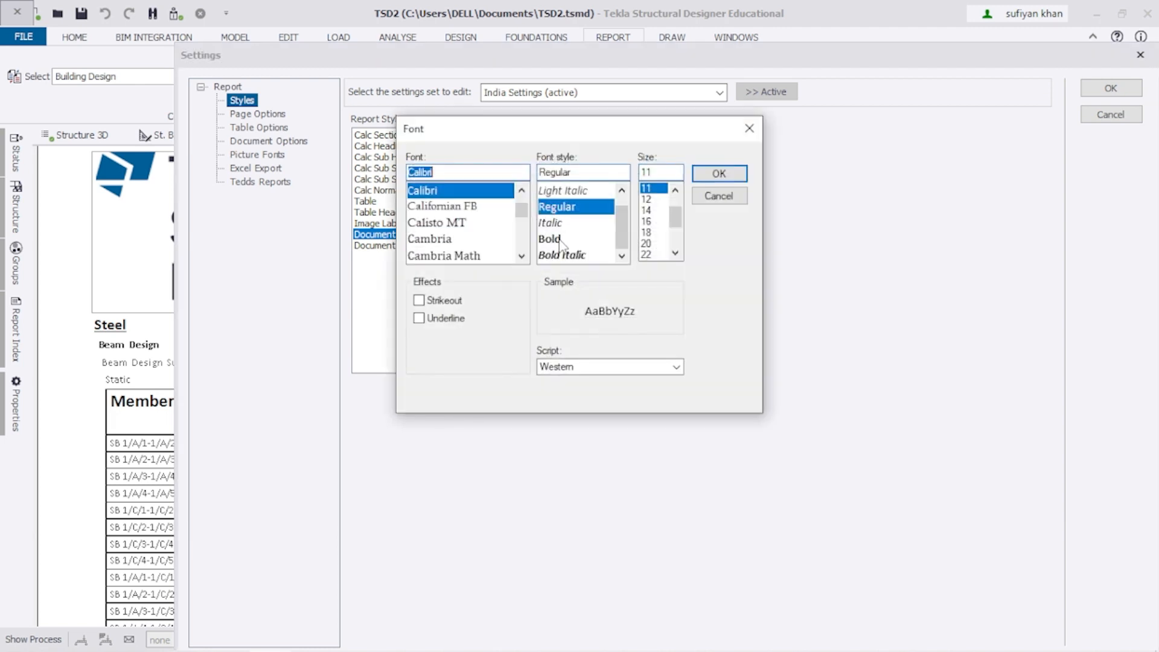
left_click(560, 240)
left_click(719, 175)
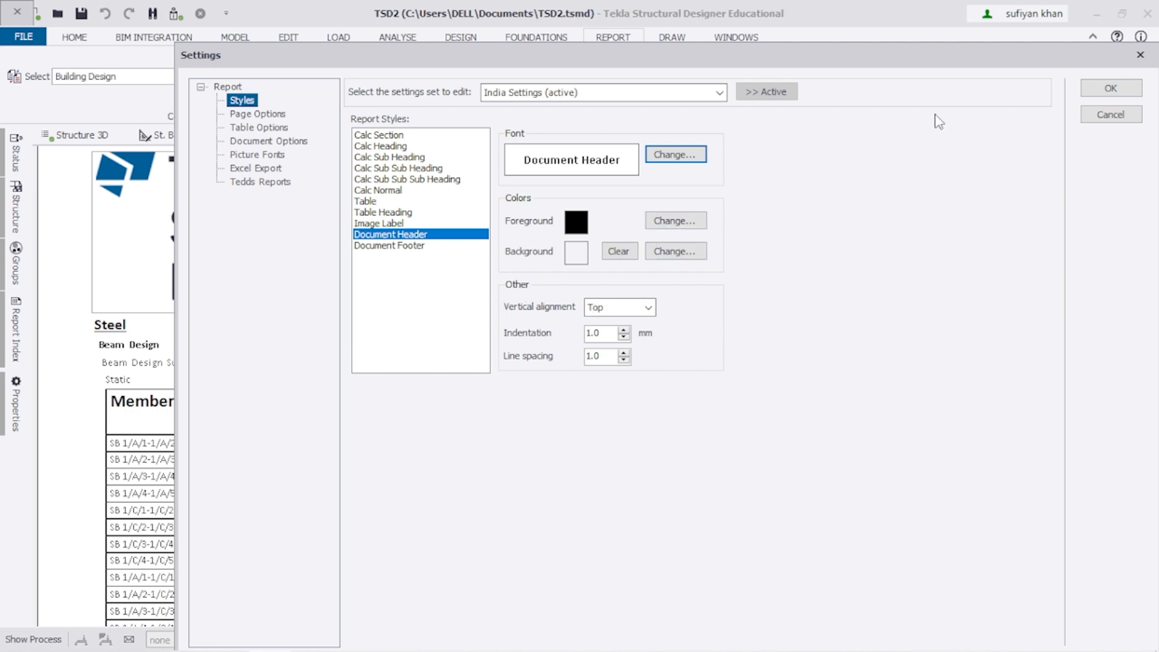
left_click(1091, 92)
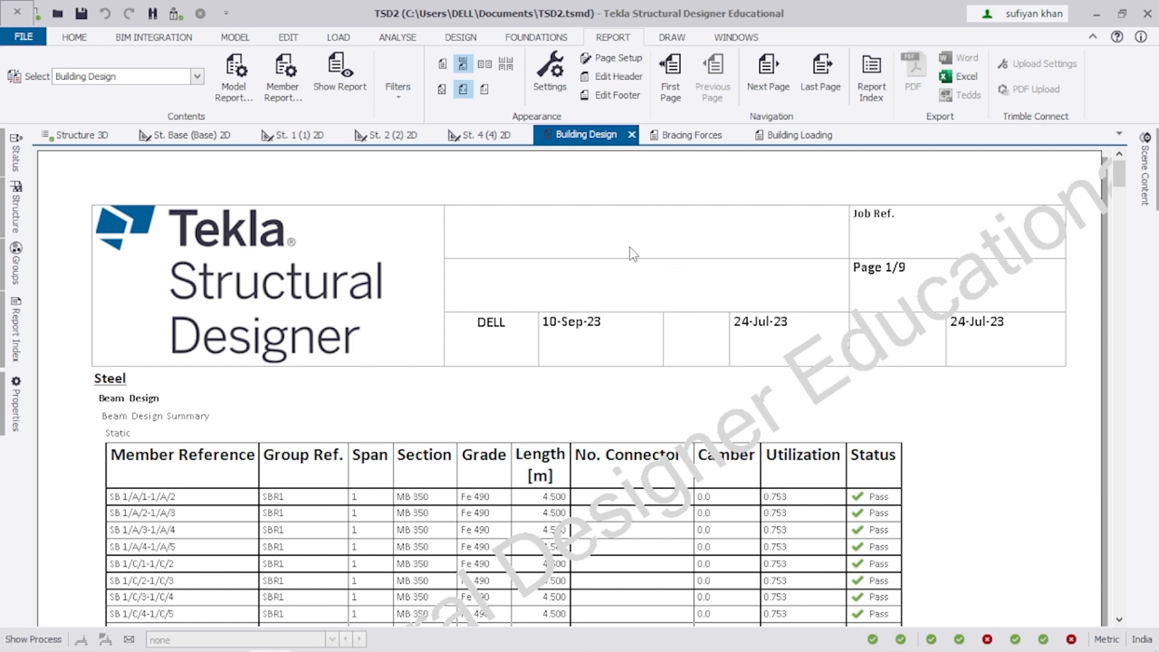
Open the header/footer editor and bring up its list of header fields.
left_click(622, 77)
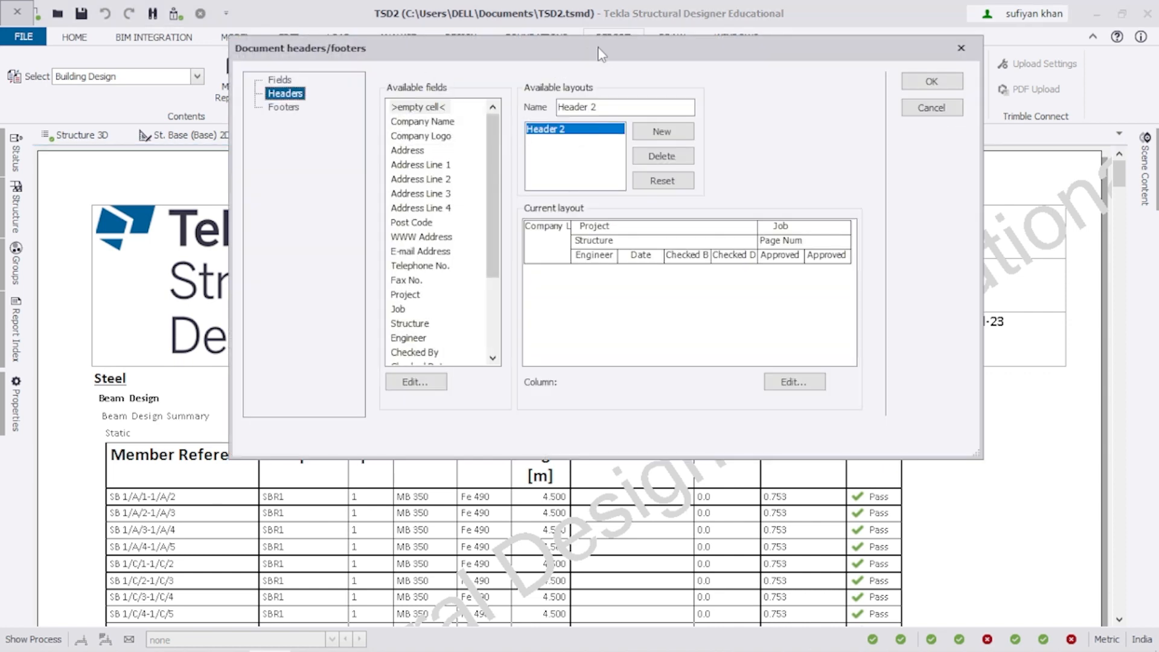
left_click_drag(613, 52, 694, 44)
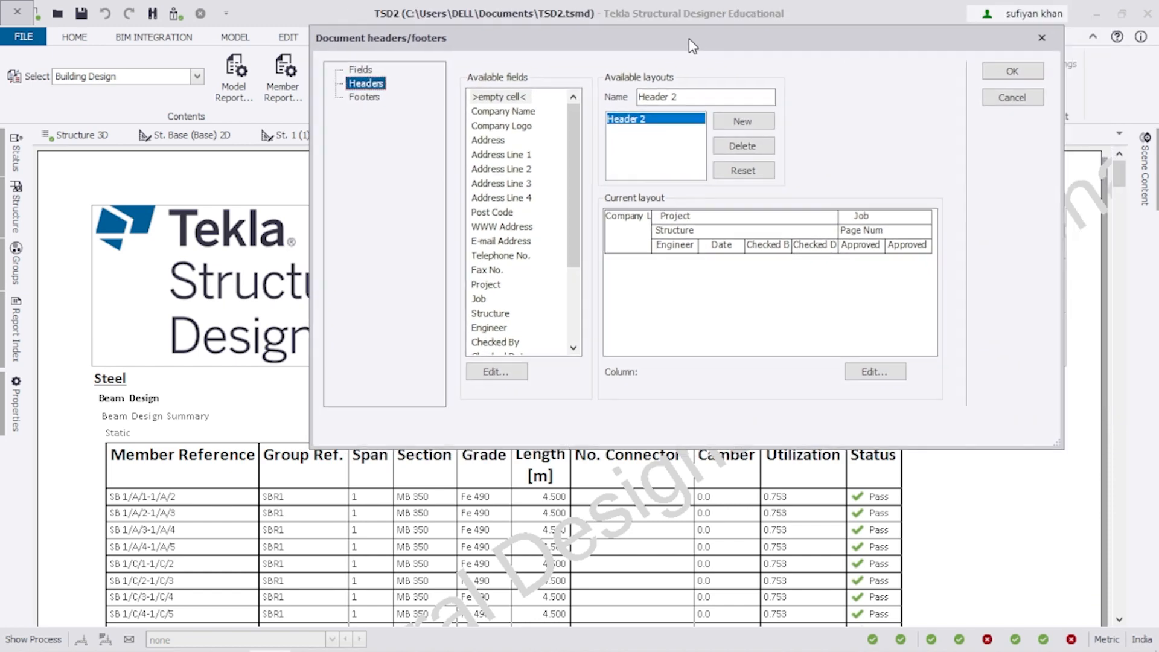
left_click(361, 71)
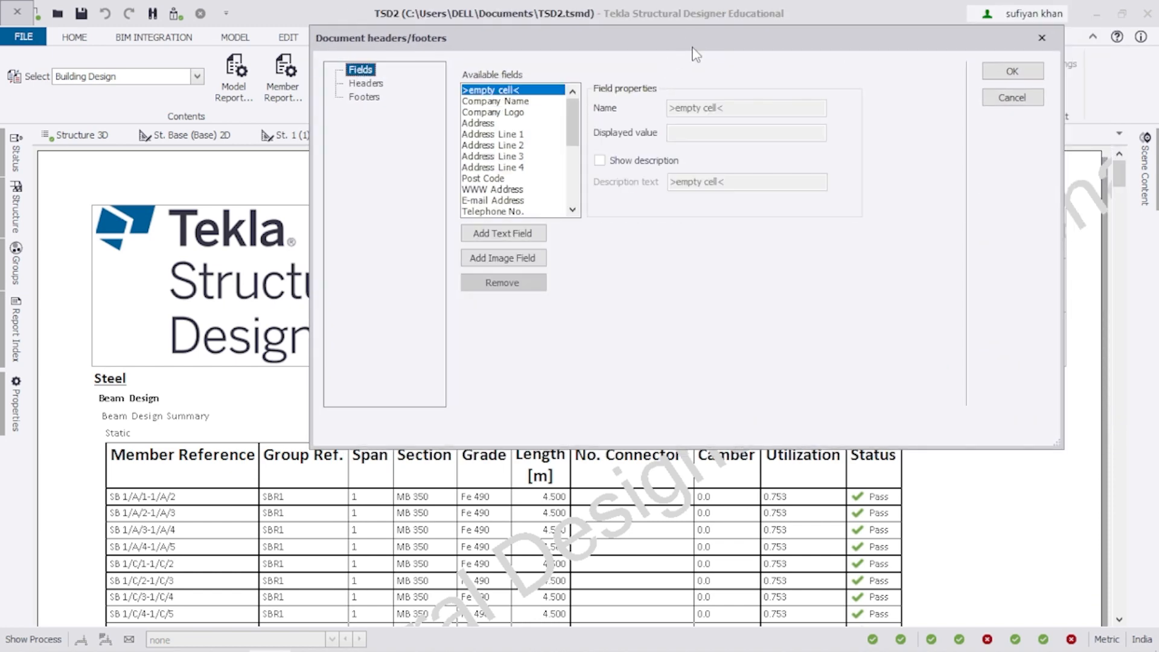
left_click_drag(695, 47, 709, 63)
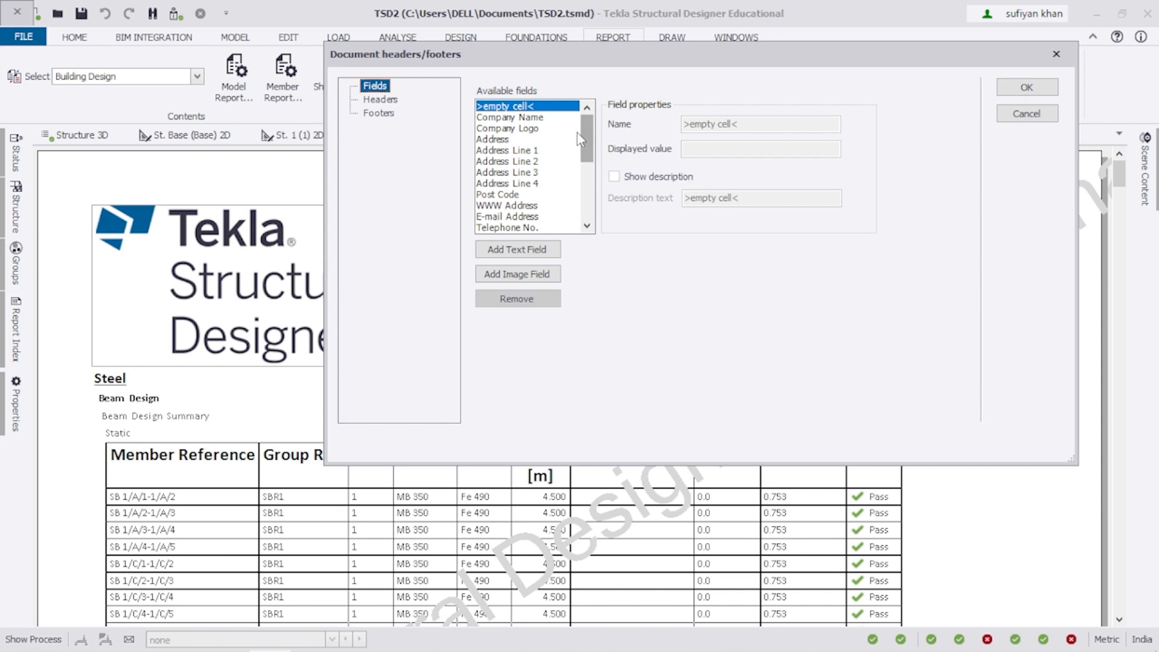
mouse_move(589, 133)
left_mouse_down()
mouse_move(590, 217)
mouse_move(589, 121)
left_mouse_up()
left_click_drag(588, 138, 594, 219)
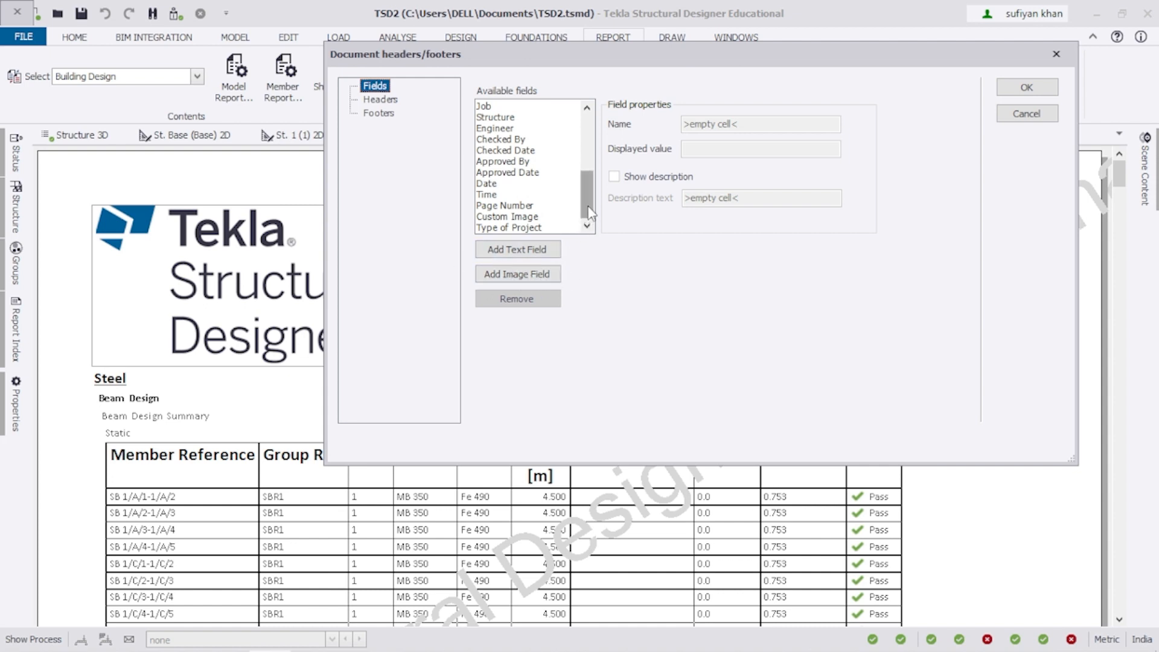
Remove the existing Type of Project field and check Page Number shows 'Page %i/%n'.
left_click(525, 228)
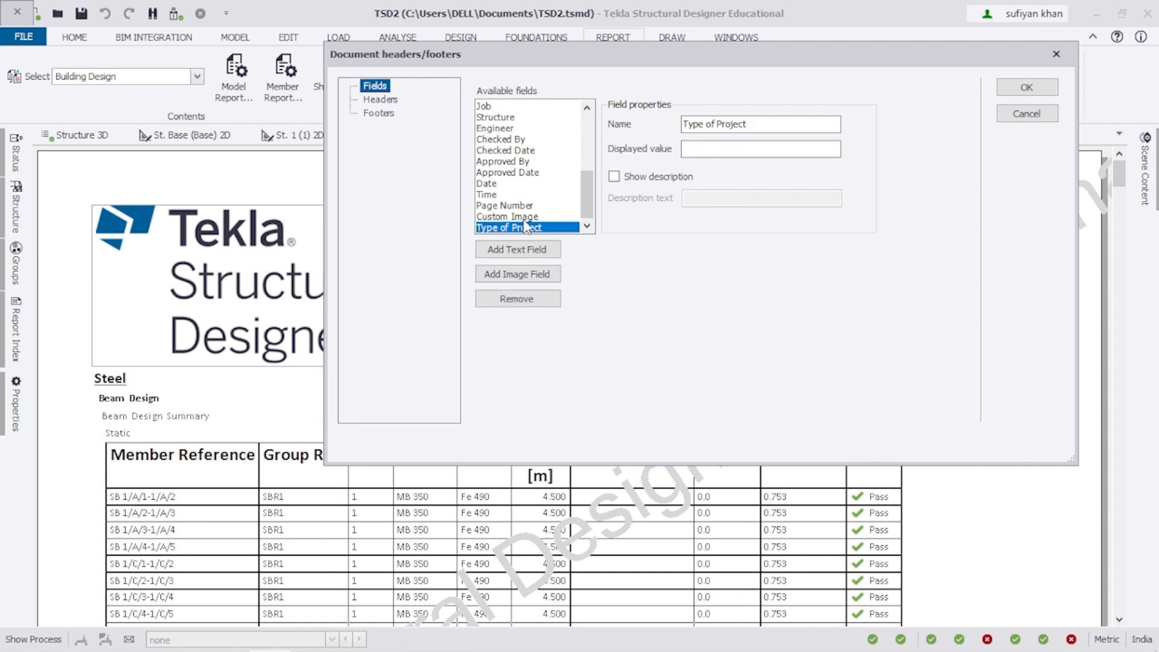
left_click(517, 300)
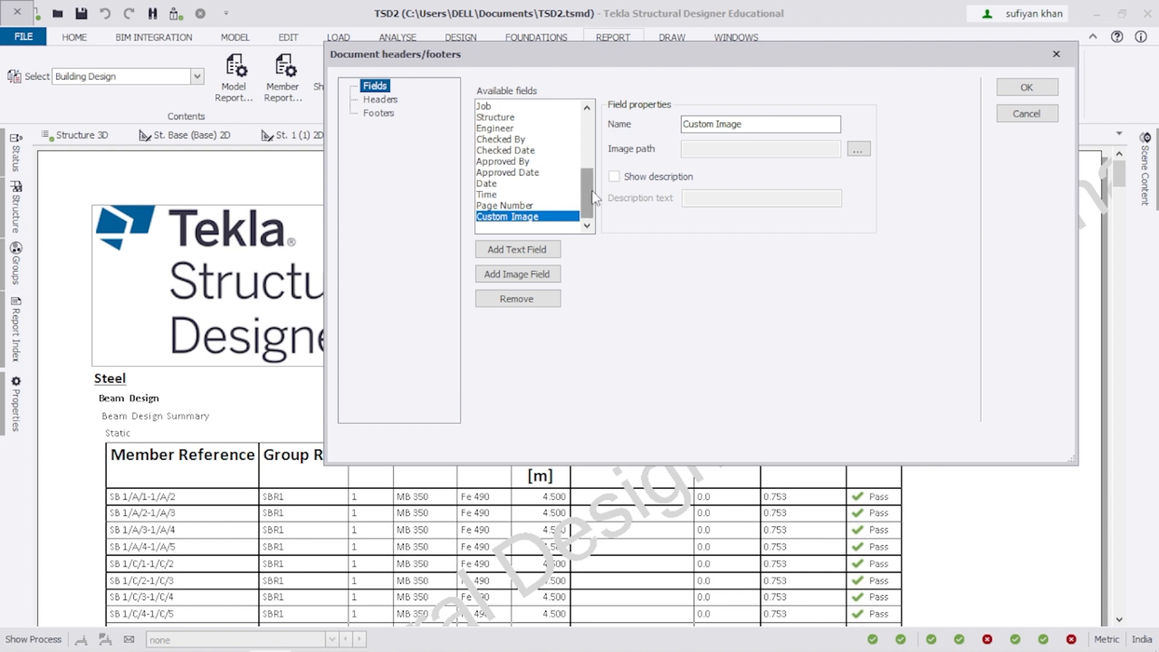
left_click(504, 207)
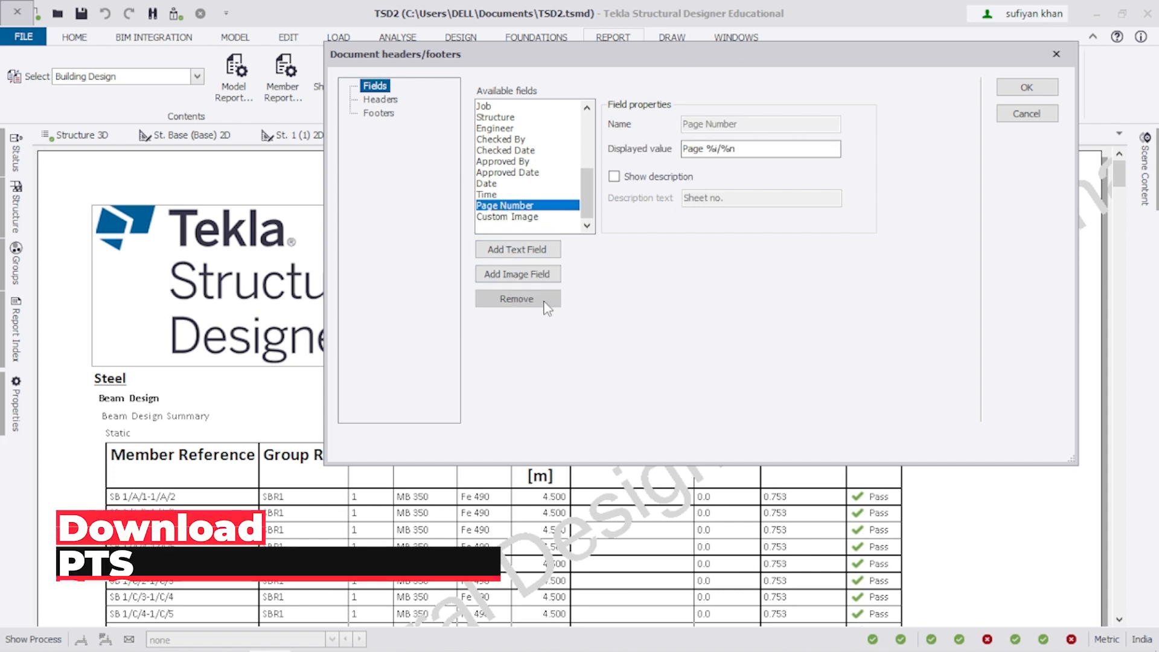
left_click_drag(587, 195, 599, 140)
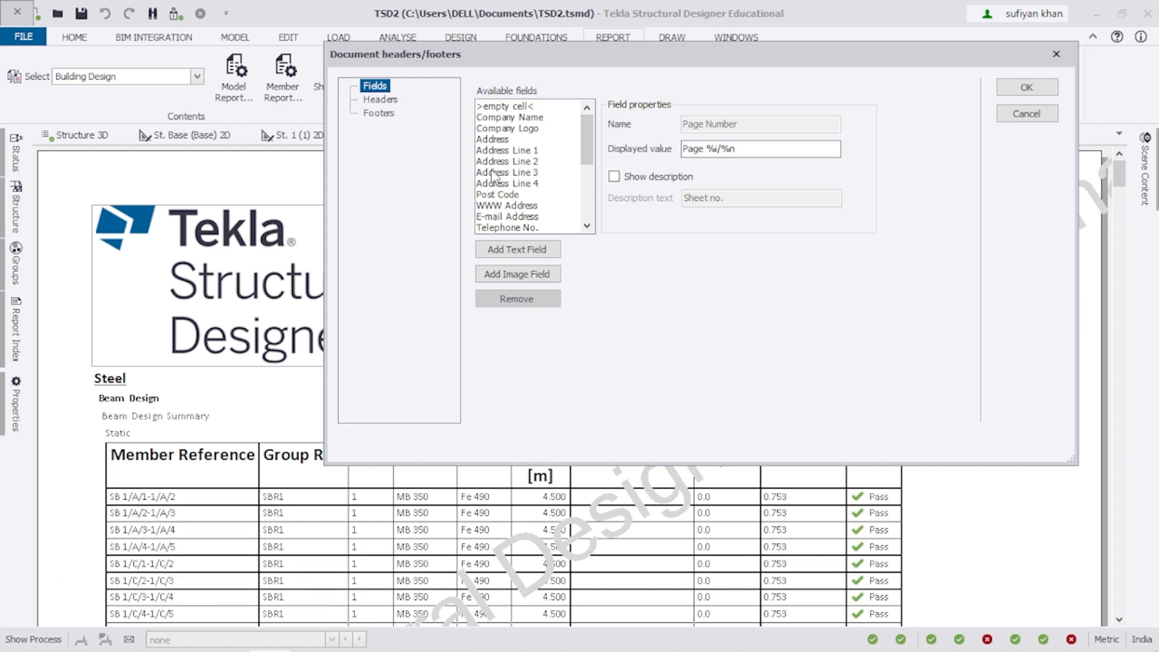
left_click_drag(593, 156, 600, 222)
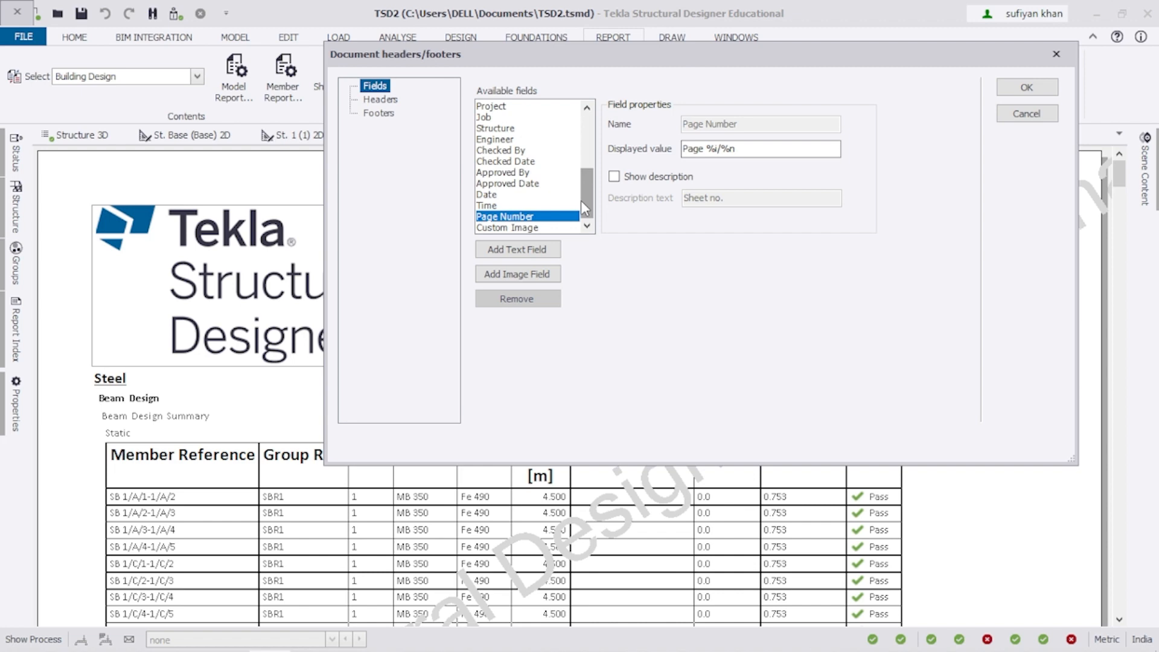
left_click_drag(398, 55, 346, 38)
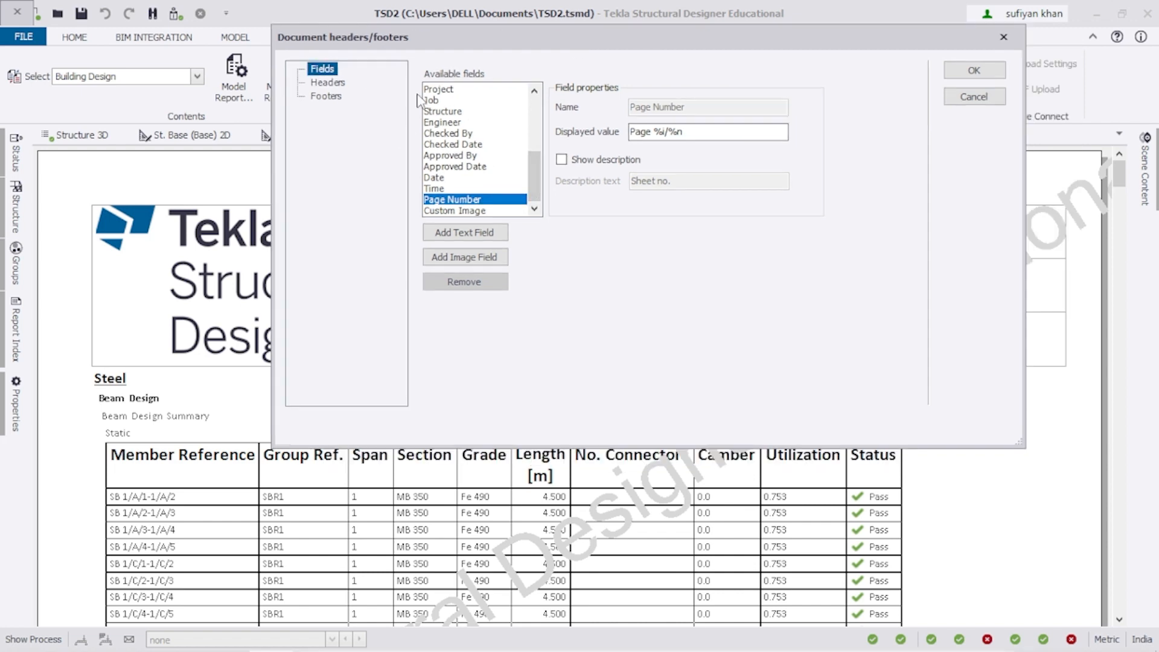
left_click_drag(633, 44, 568, 79)
mouse_move(475, 216)
left_mouse_down()
mouse_move(474, 166)
mouse_move(477, 223)
left_mouse_up()
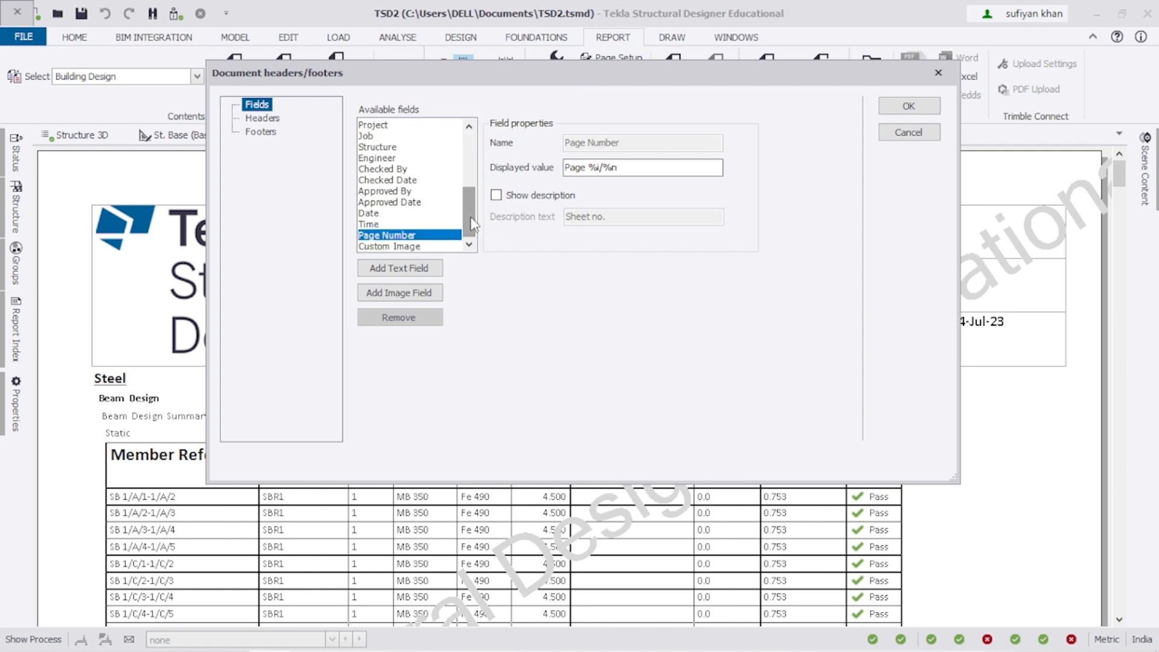
Add a custom text field and rename it 'Type of Project'.
left_click(399, 270)
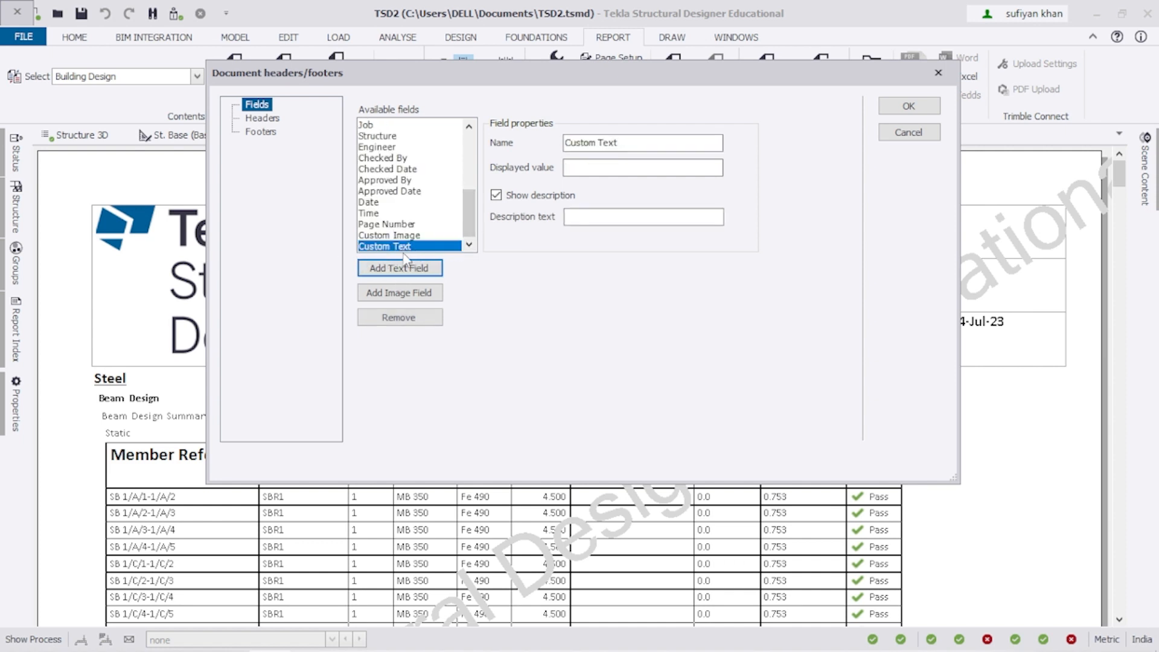
left_click_drag(626, 143, 469, 147)
type("Ty")
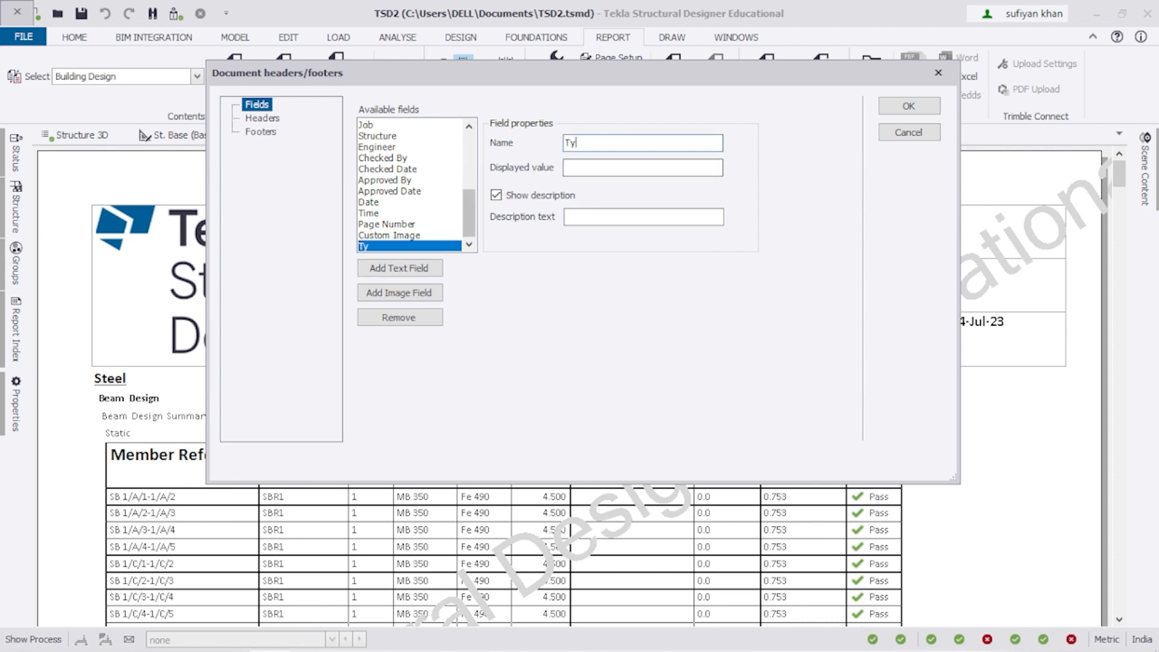
type("pe O")
key("BackSpace")
type("p")
key("BackSpace")
type("of Project")
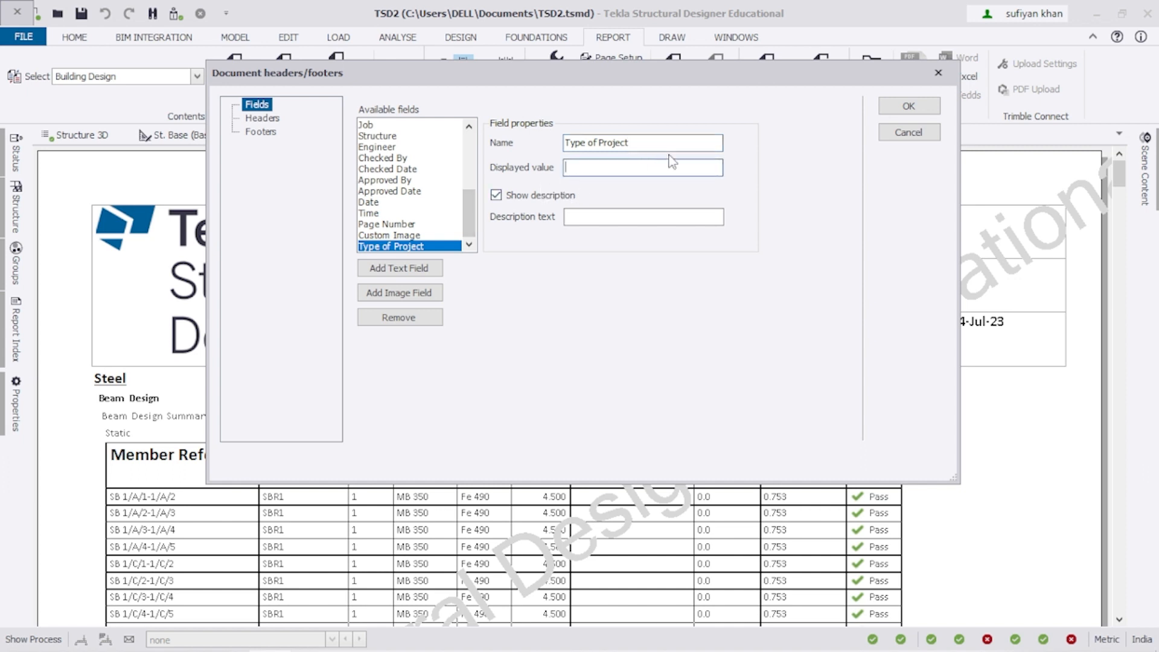
Enter 'Commercial Project' as the new field's displayed value.
left_click(633, 167)
type("STEE")
key("BackSpace")
key("BackSpace")
type("ee")
key("BackSpace")
key("BackSpace")
key("BackSpace")
key("BackSpace")
key("BackSpace")
type("Commercial Proje")
In the Headers layout, select Type of Project from Available fields and check a layout column's width.
left_click(271, 120)
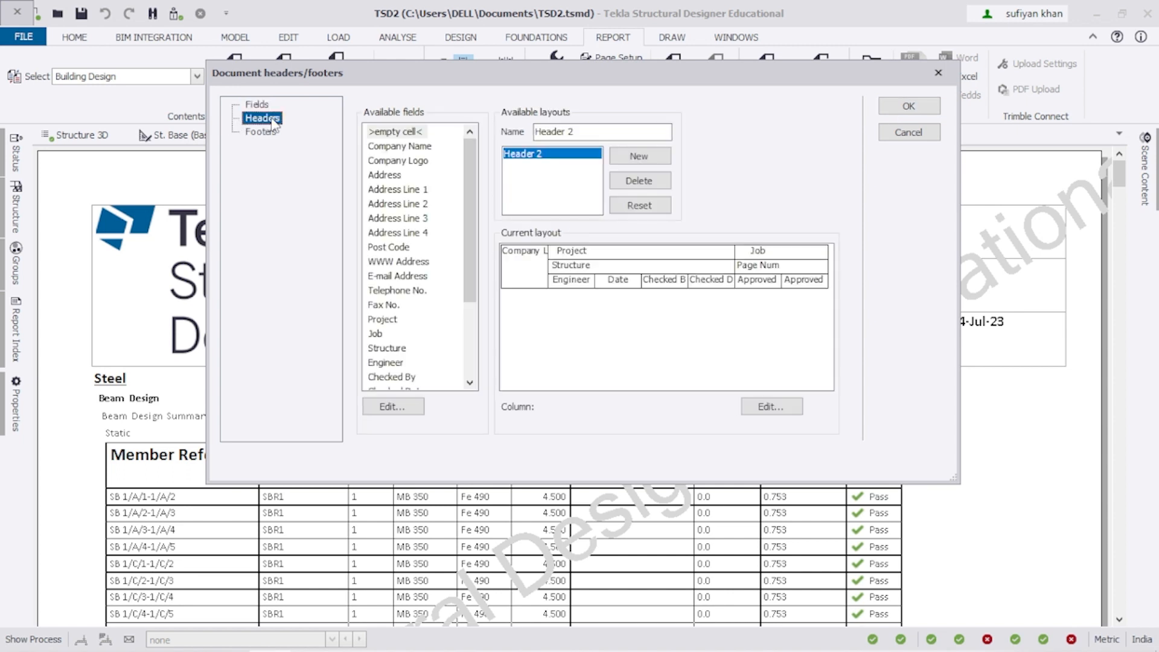
left_click(259, 105)
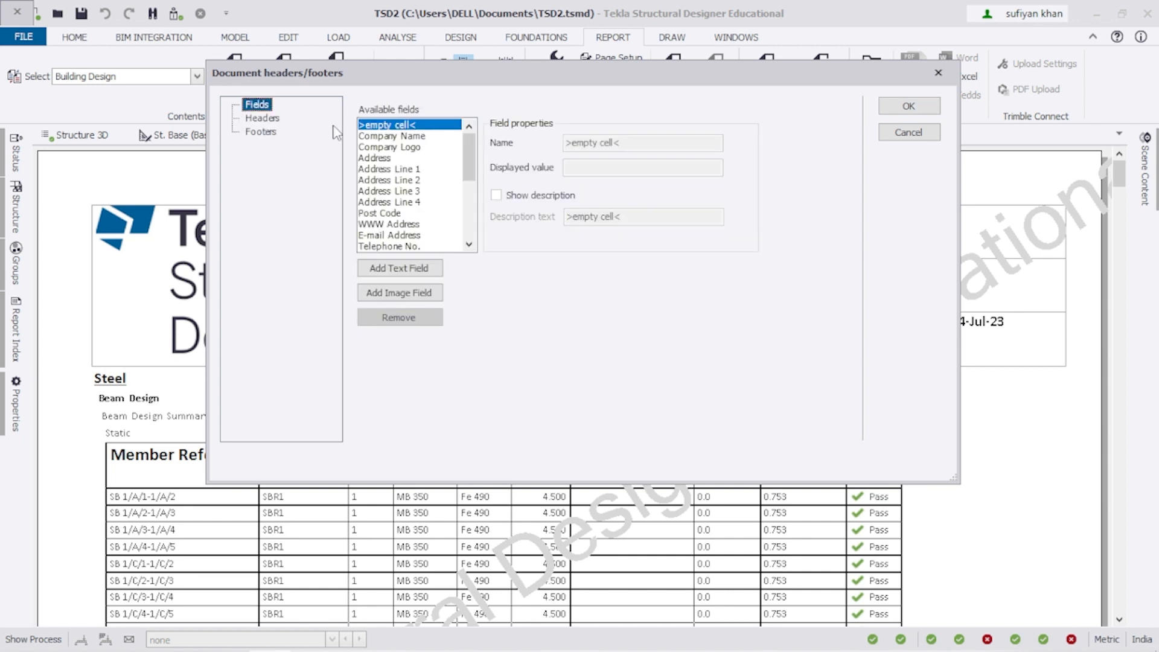
left_click(273, 119)
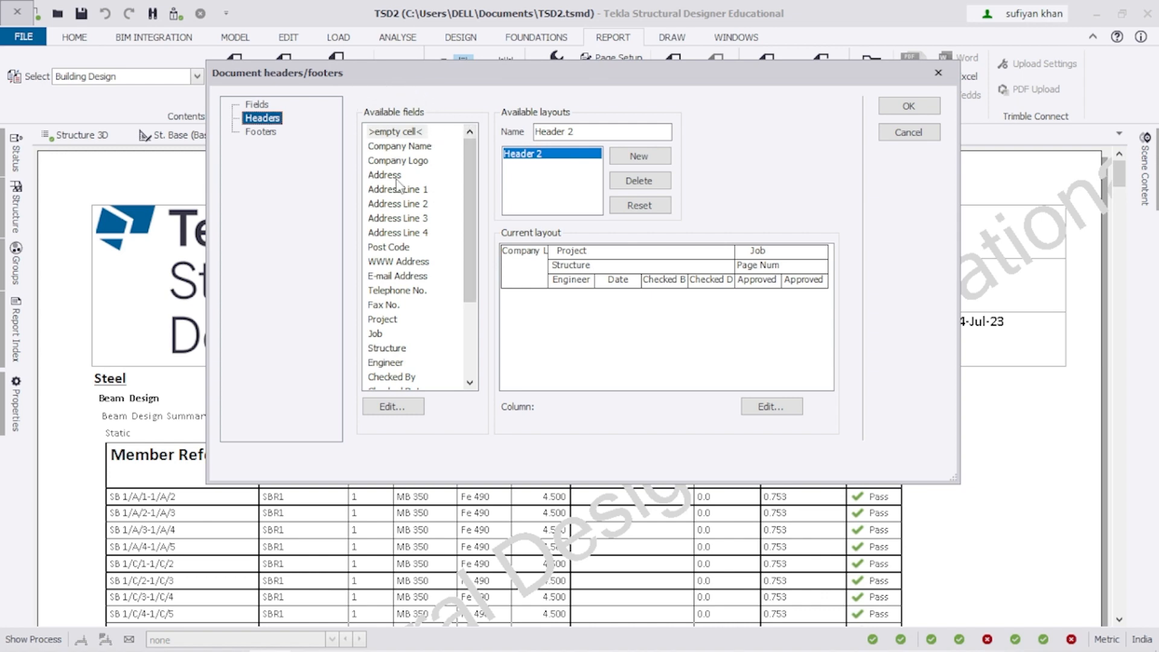
left_click_drag(470, 178, 470, 250)
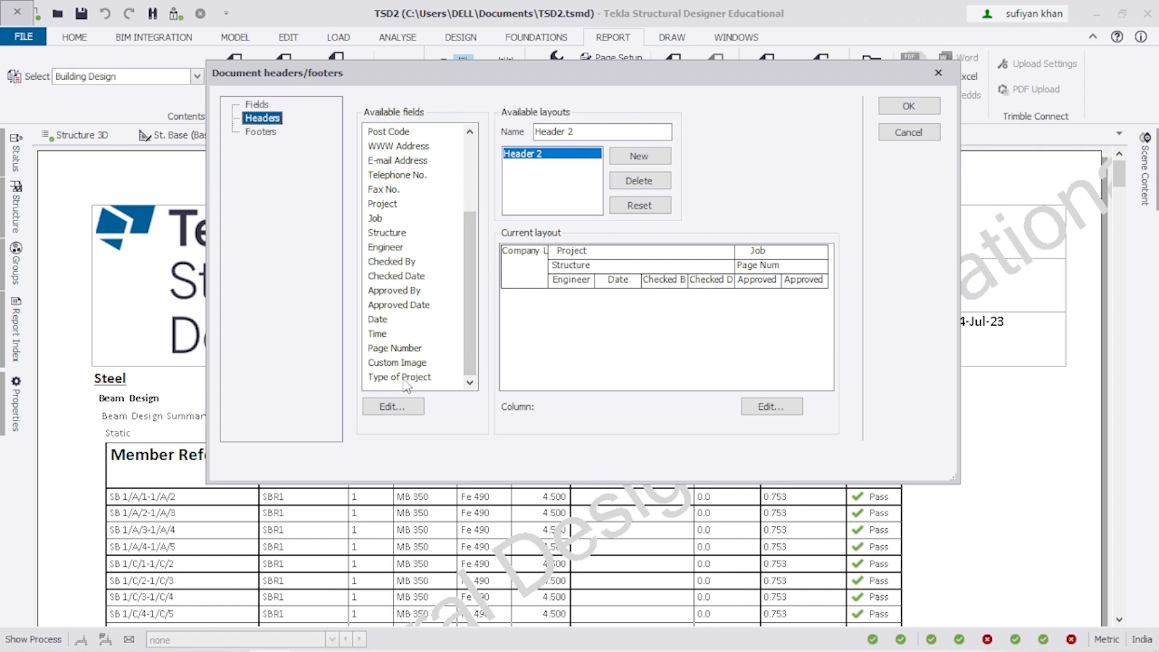
left_click(257, 105)
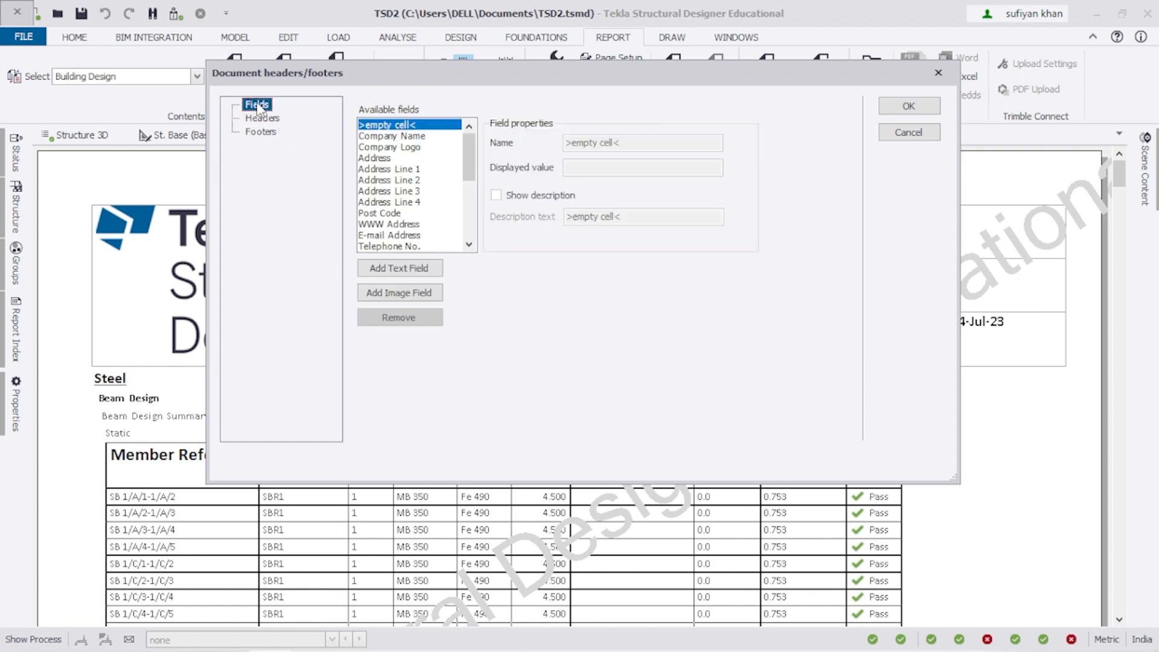
left_click_drag(469, 175, 474, 234)
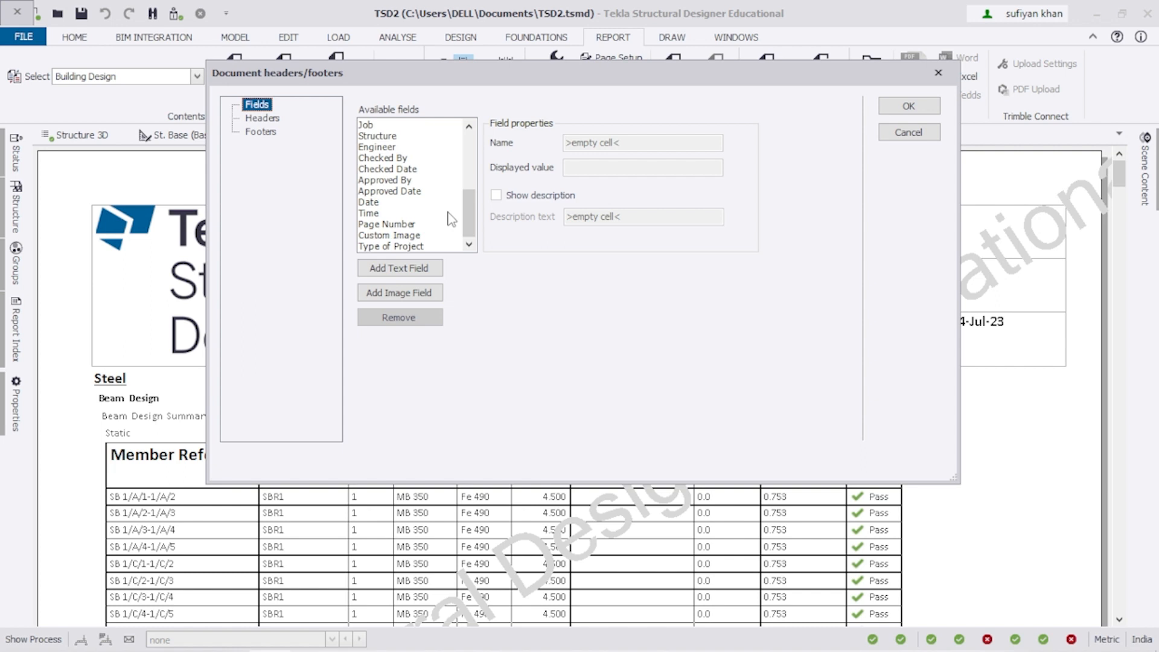
left_click(269, 119)
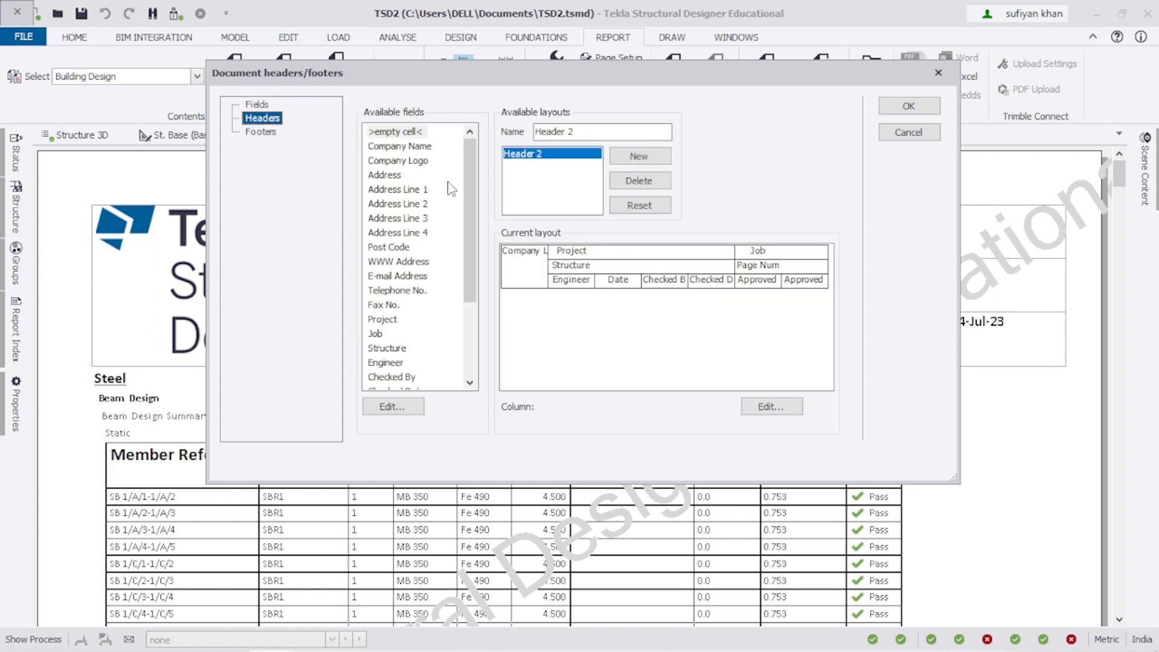
scroll(468, 188, "down", 3)
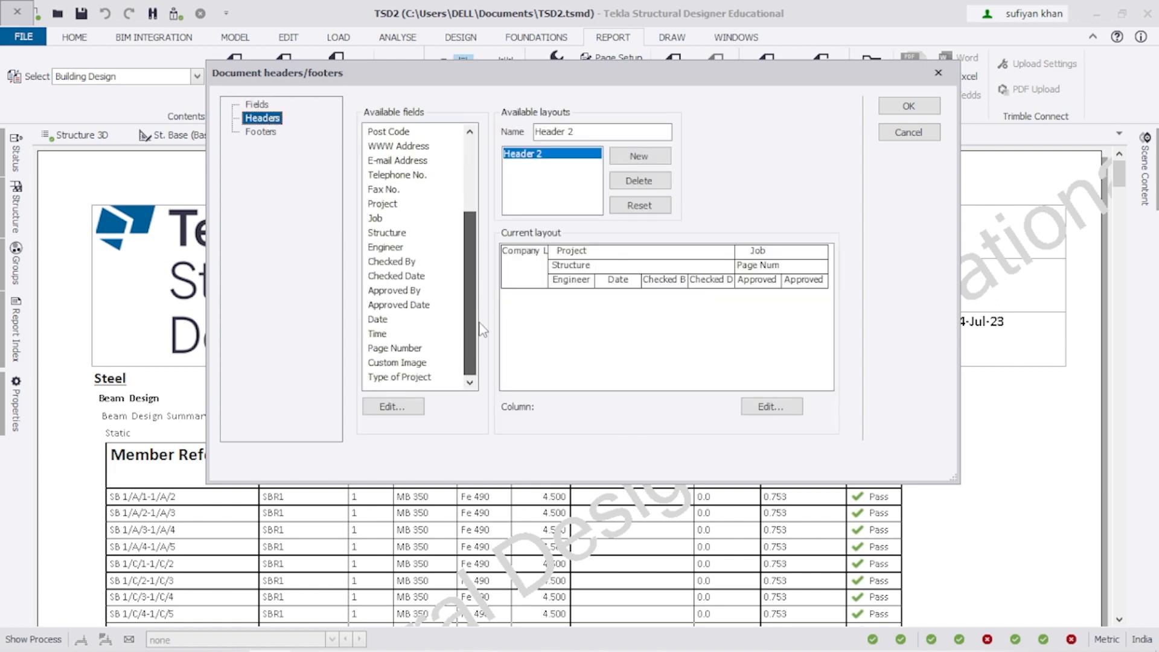
left_click(423, 380)
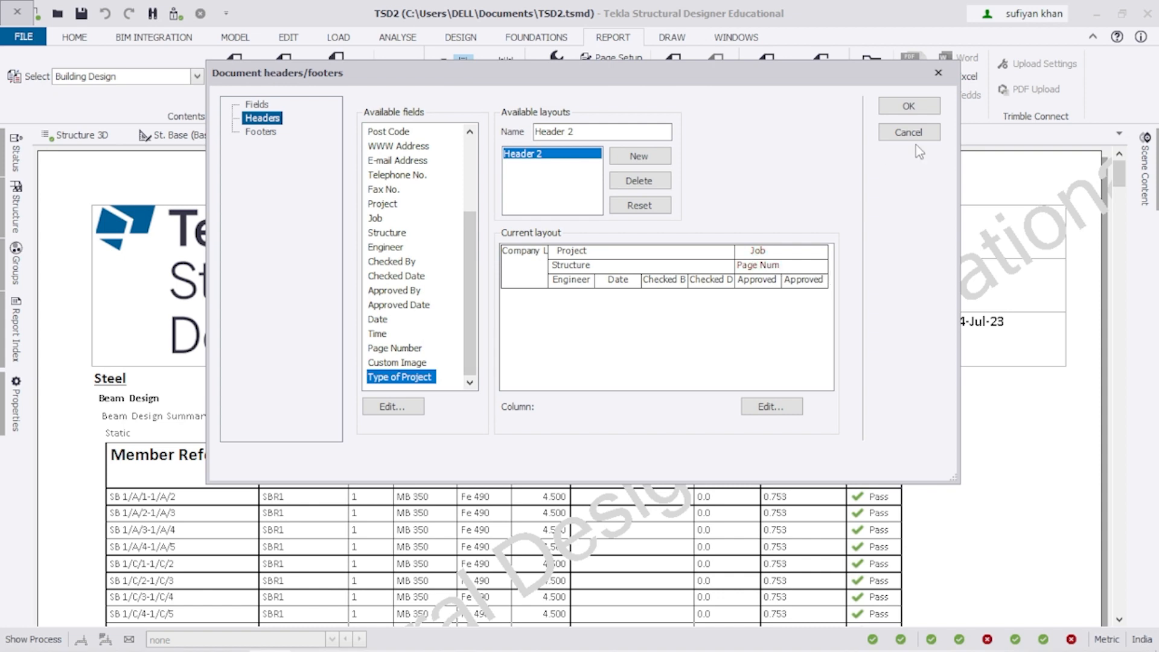
left_click_drag(659, 85, 561, 44)
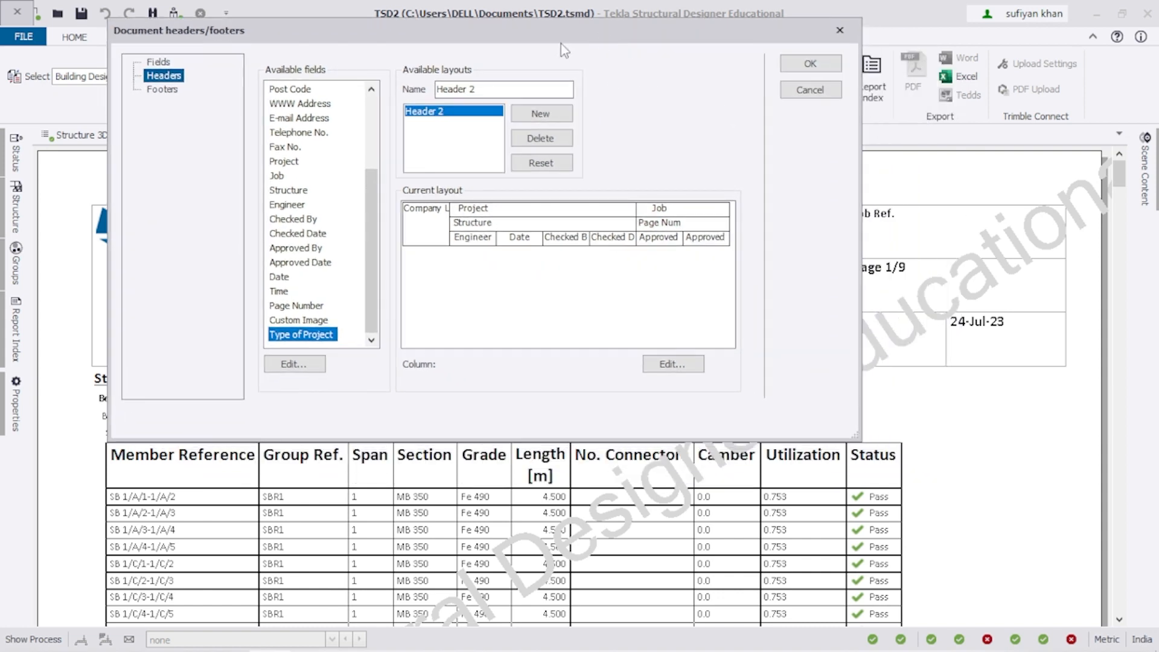
left_click(650, 207)
left_click_drag(627, 27, 677, 407)
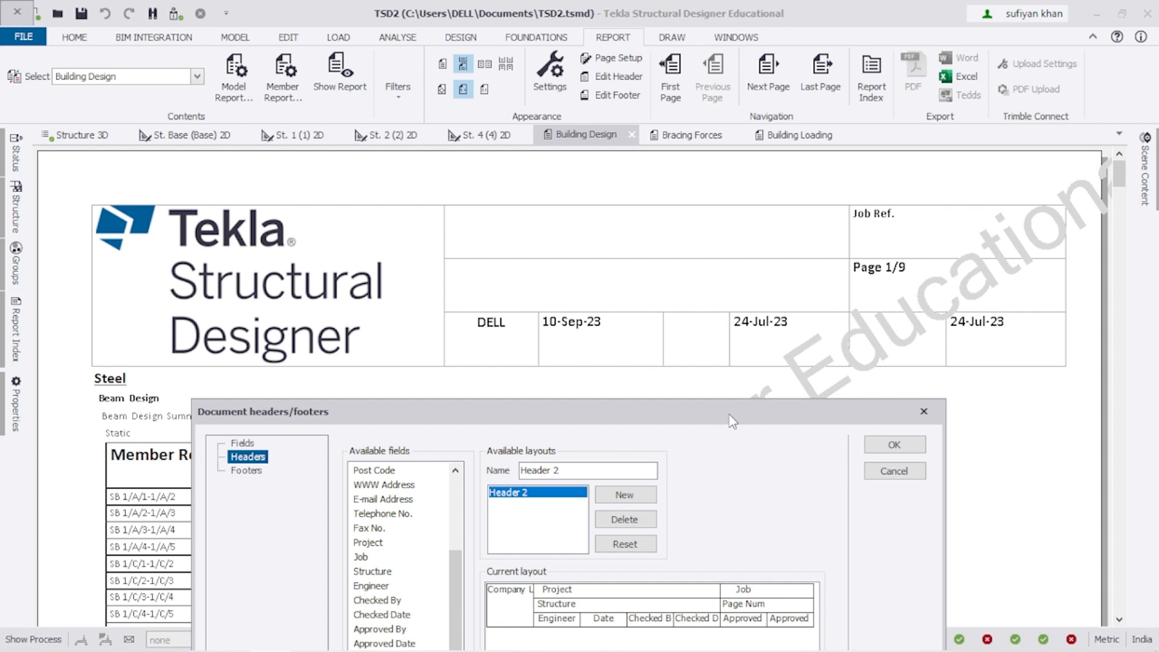
left_click_drag(731, 414, 750, 40)
left_click(514, 249)
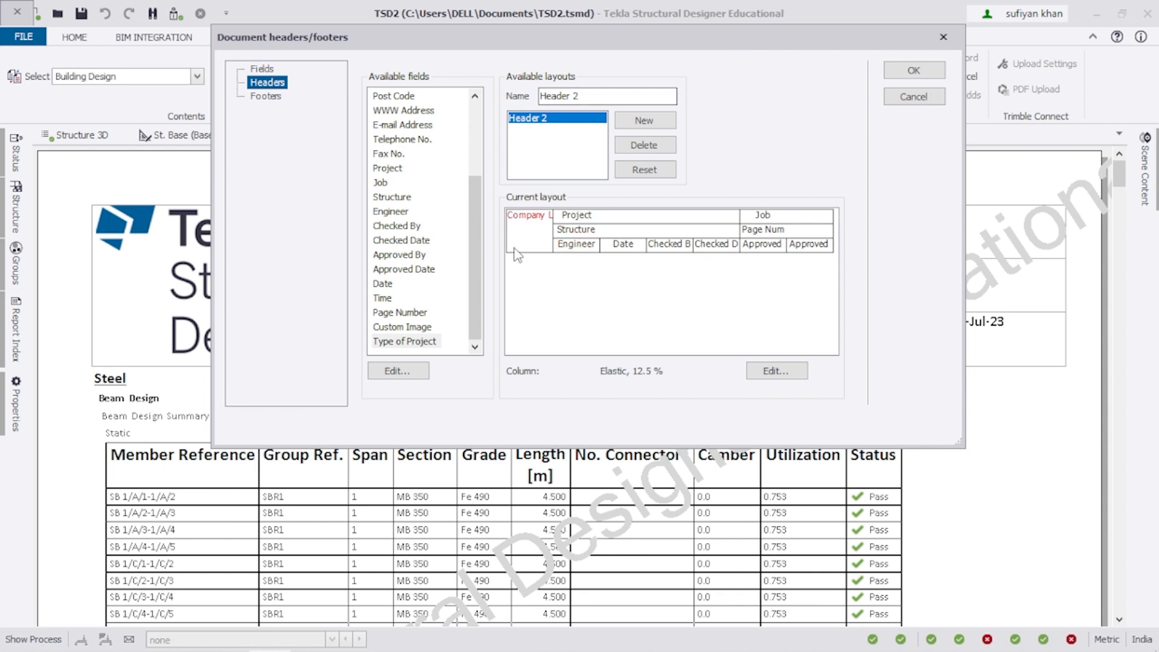
left_click(596, 256)
left_click(784, 374)
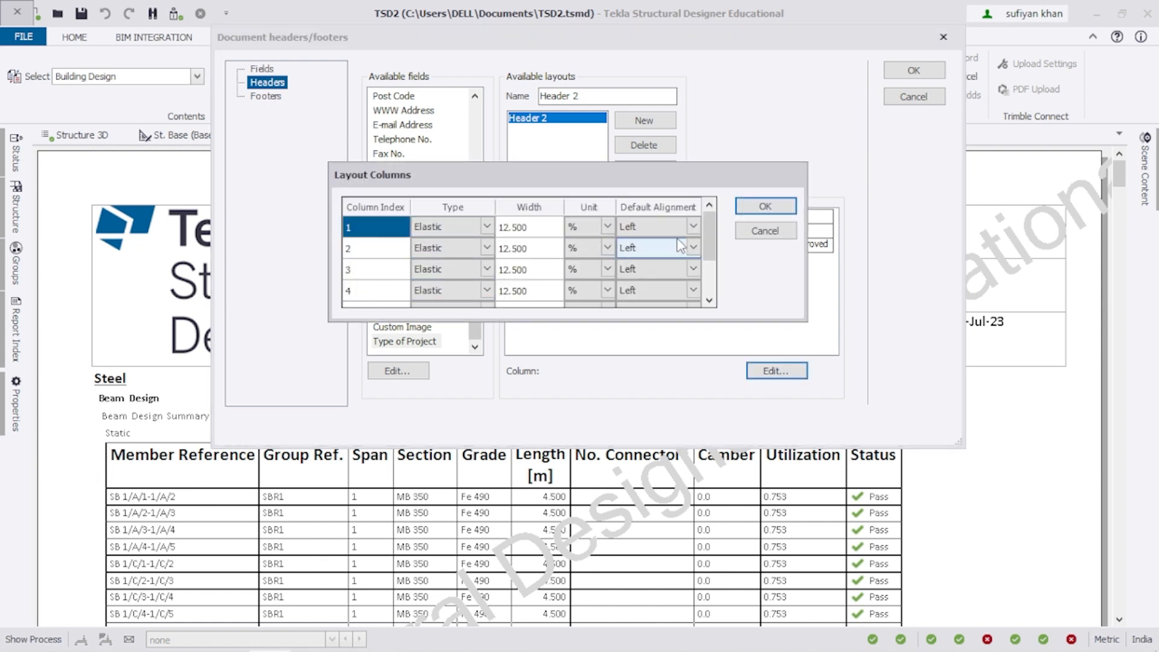
left_click_drag(714, 239, 719, 300)
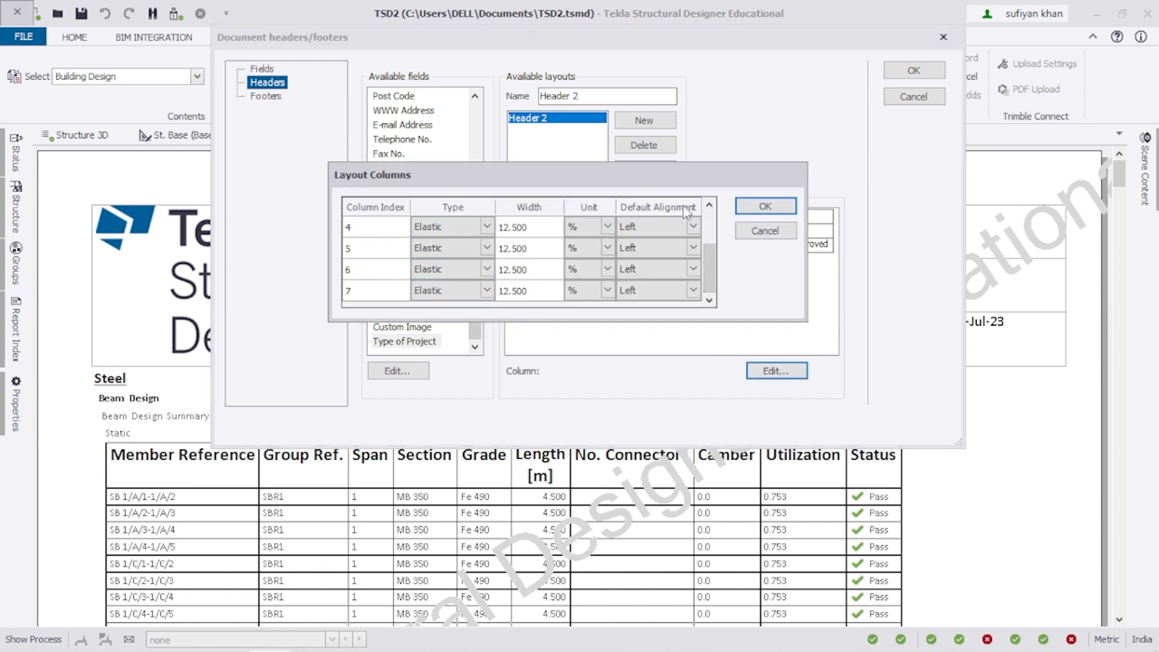
left_click(747, 209)
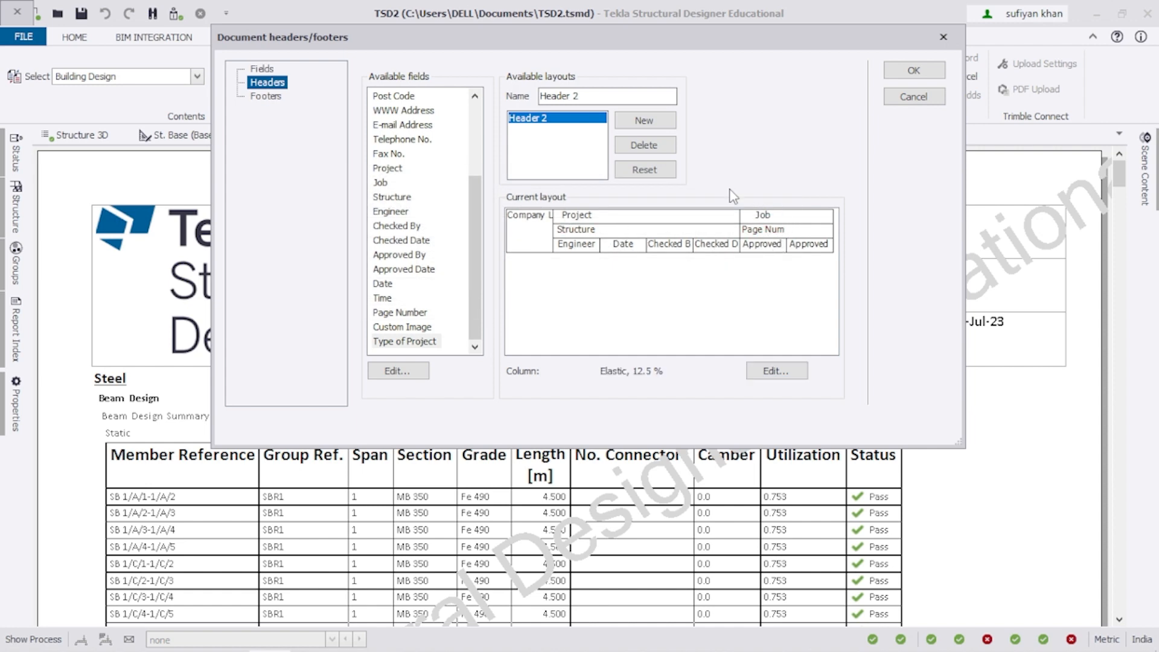
left_click_drag(614, 47, 568, 38)
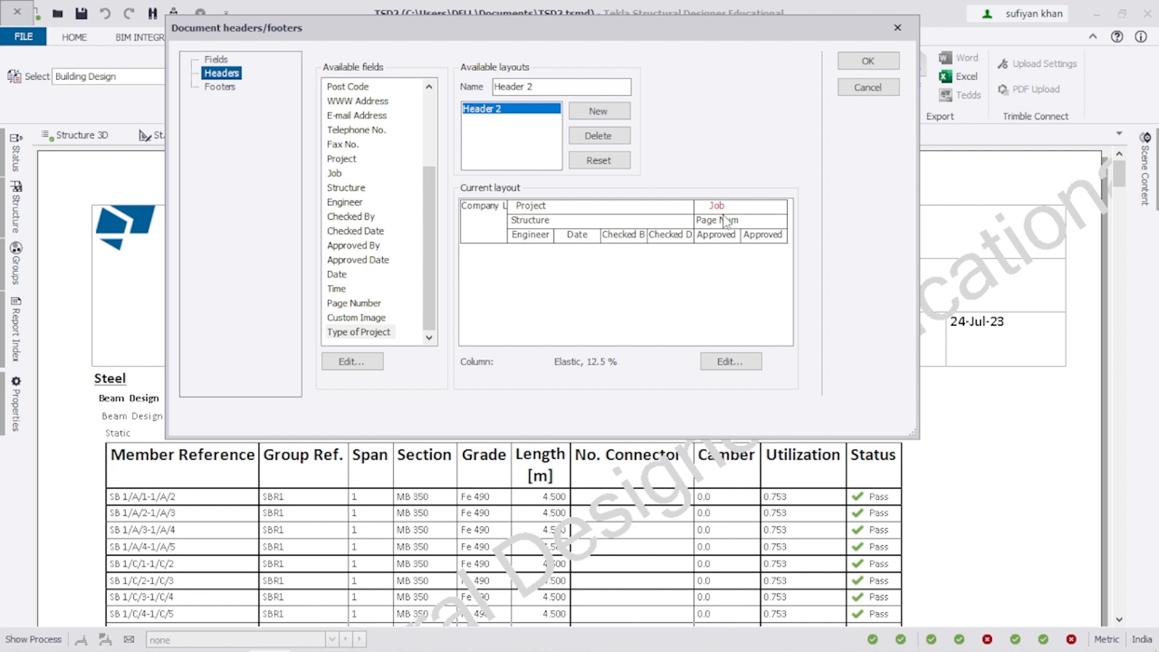
left_click_drag(661, 28, 710, 409)
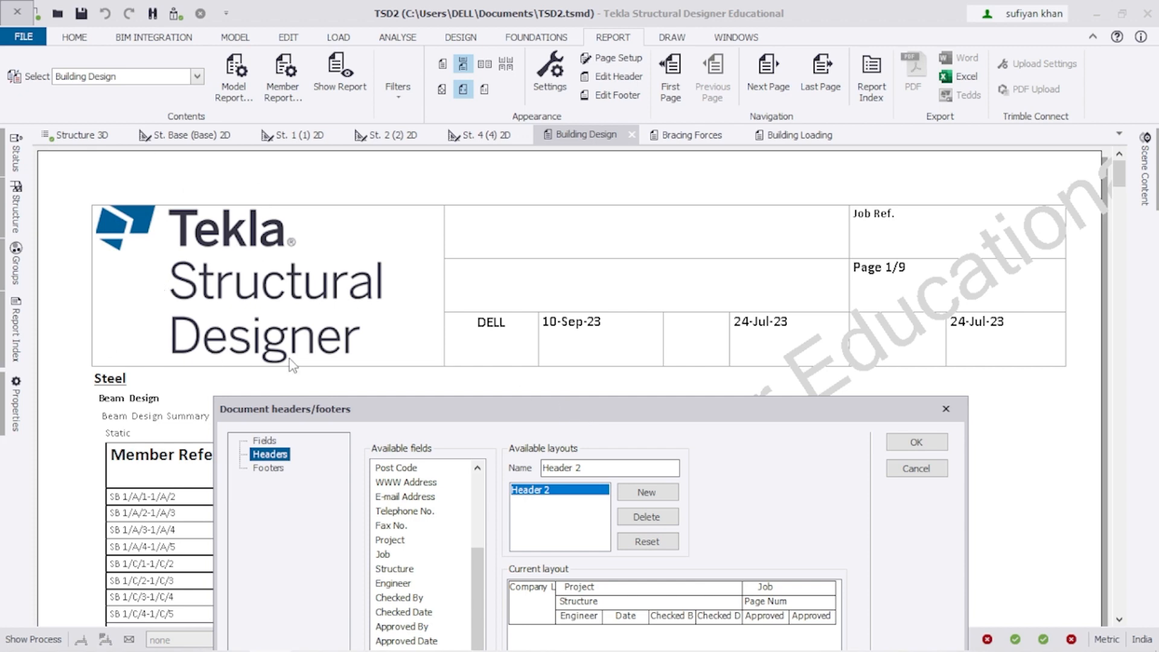
left_click_drag(518, 409, 576, 38)
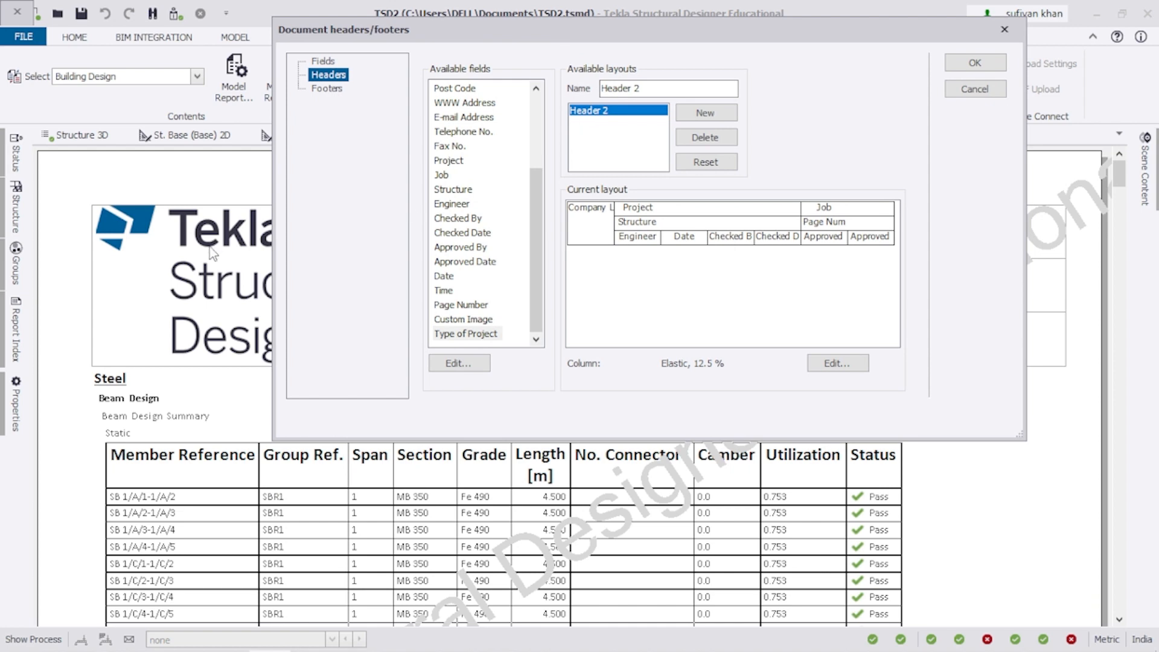
left_click(617, 238)
left_click(631, 208)
left_click_drag(715, 36, 621, 20)
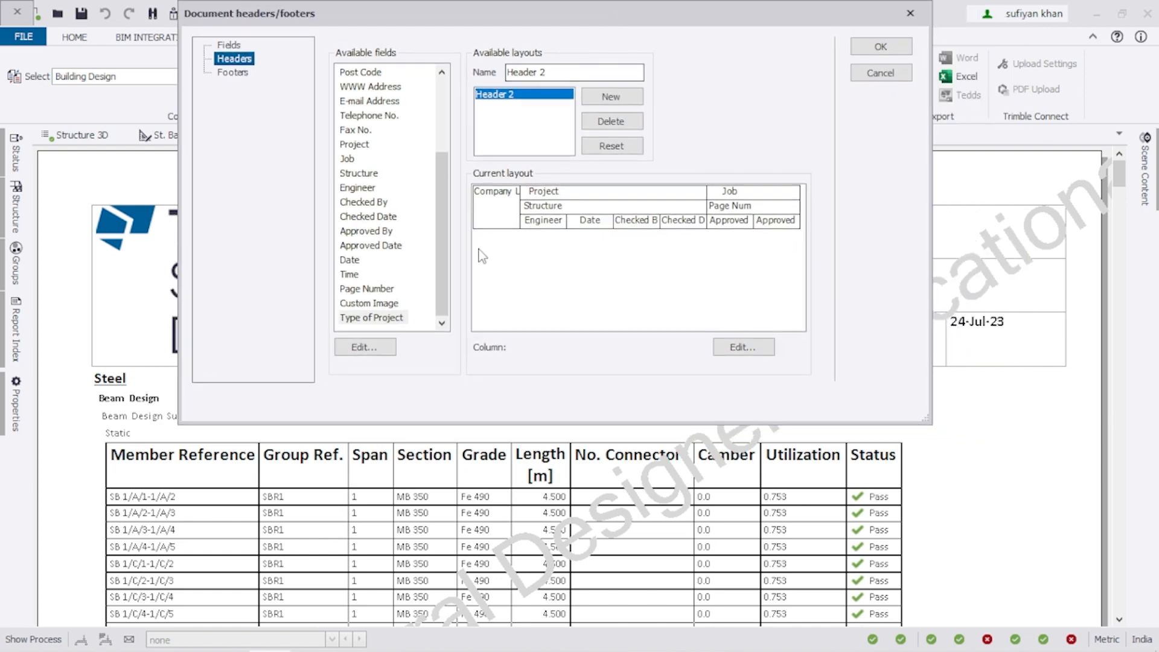
left_click(483, 199)
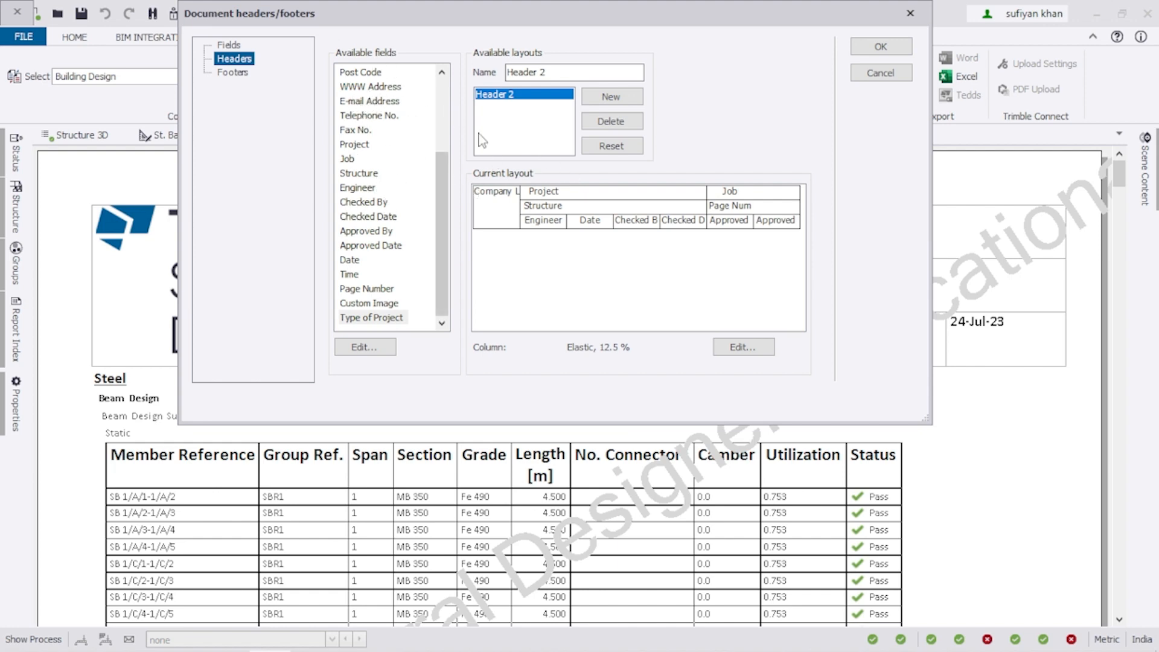
left_click(505, 210)
mouse_move(539, 23)
left_mouse_down()
mouse_move(725, 149)
mouse_move(550, 15)
left_mouse_up()
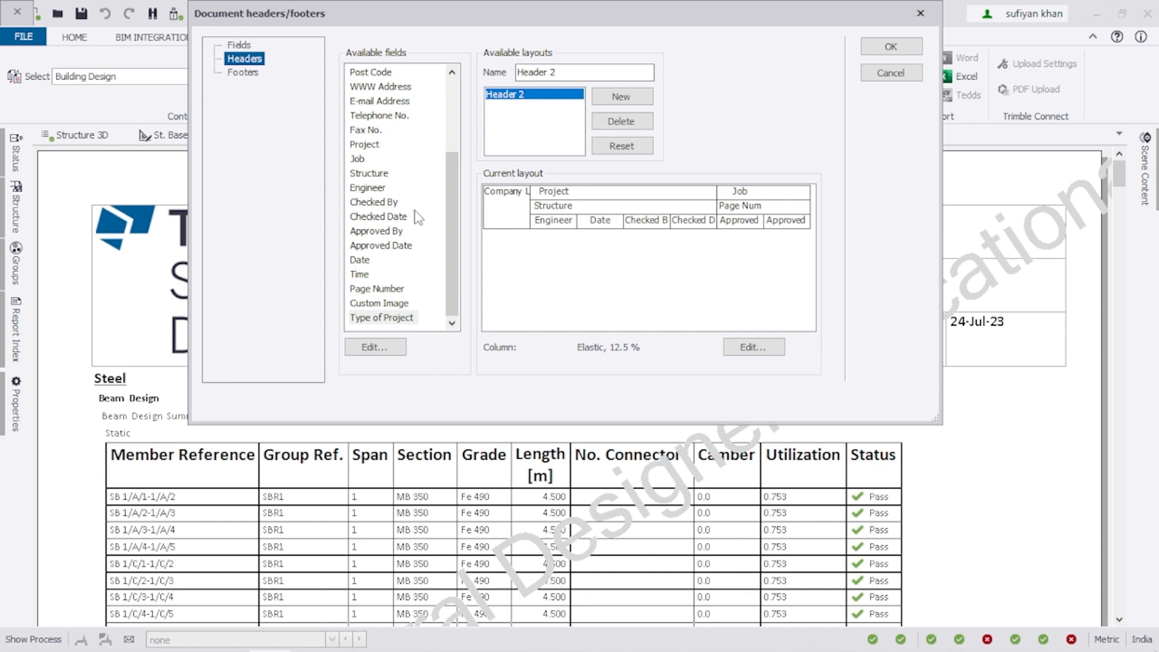
scroll(456, 152, "up", 3)
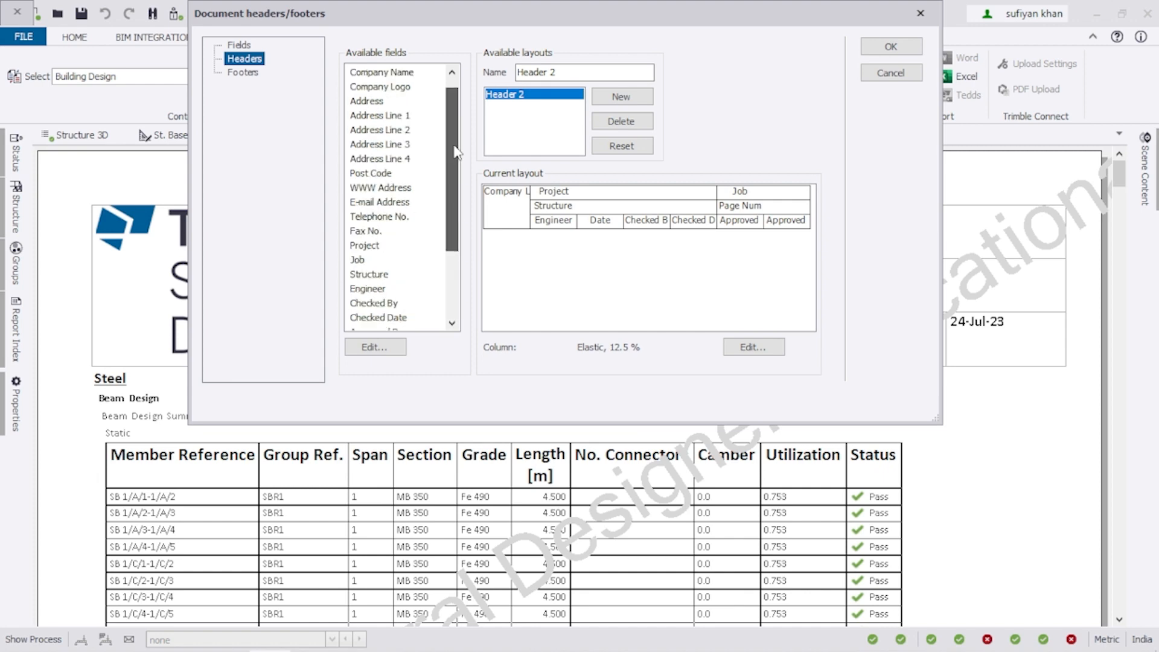
left_click(392, 88)
left_click(507, 198)
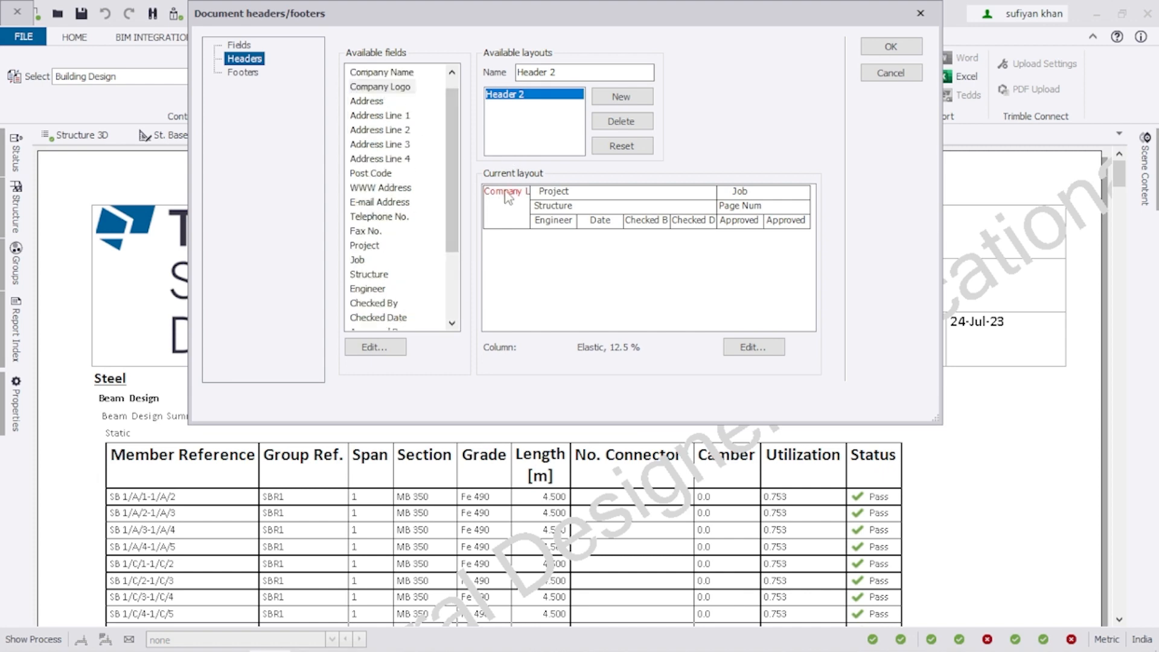
left_click(514, 199)
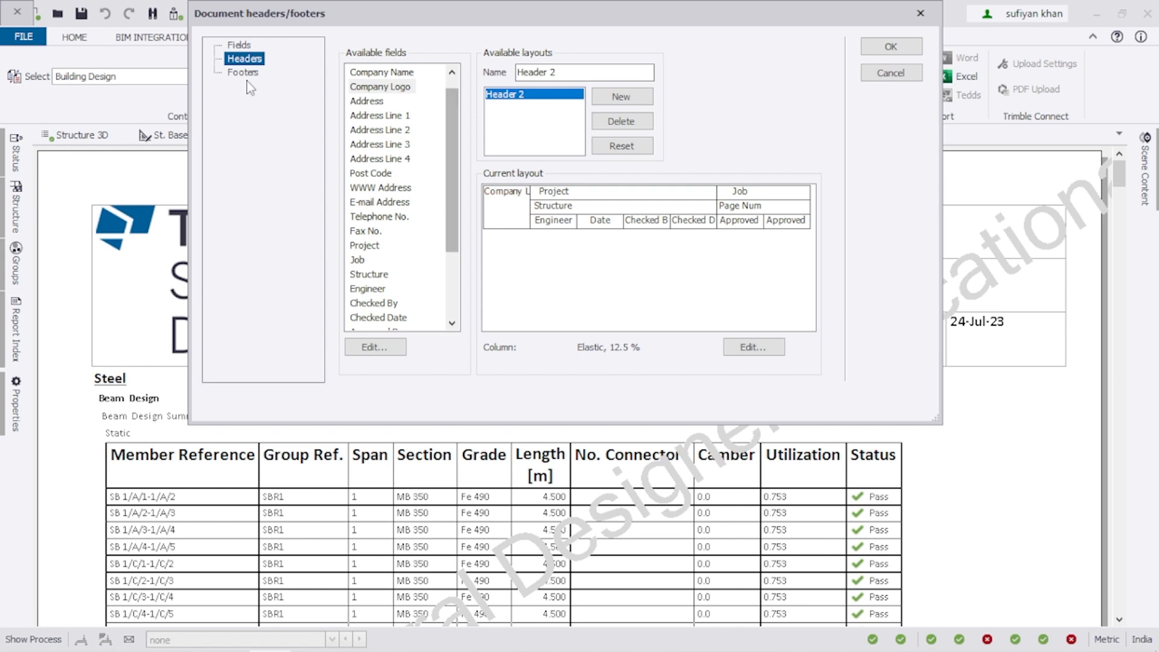
Set the Company Logo field's image path to PTS.png on the Desktop.
left_click(239, 47)
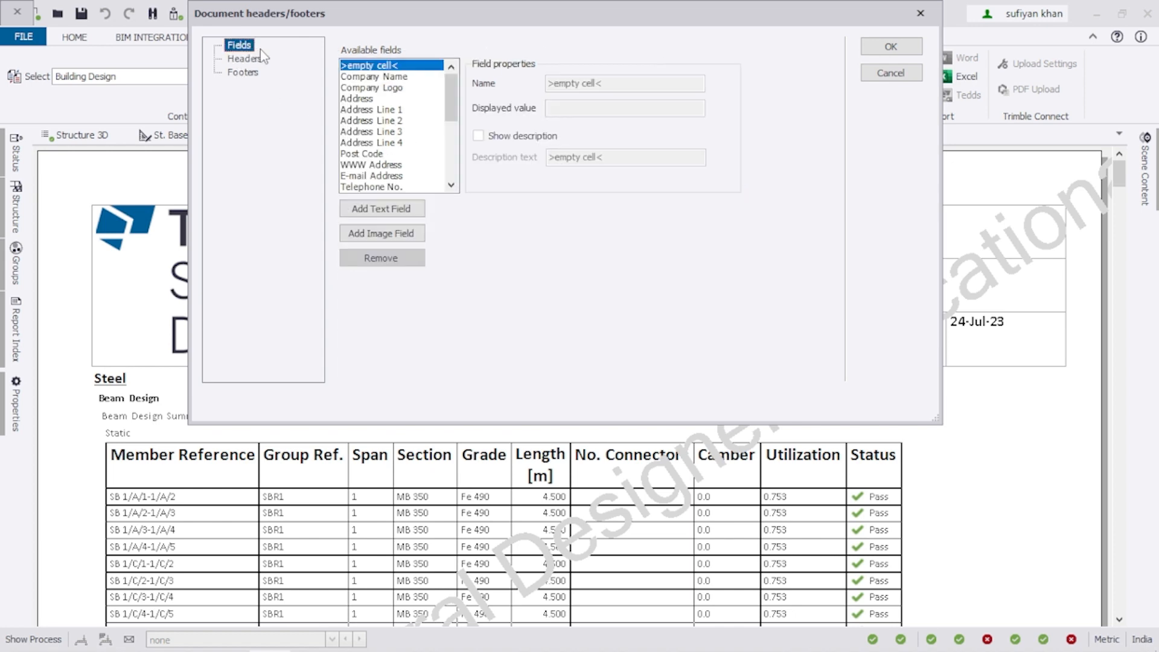
left_click(374, 89)
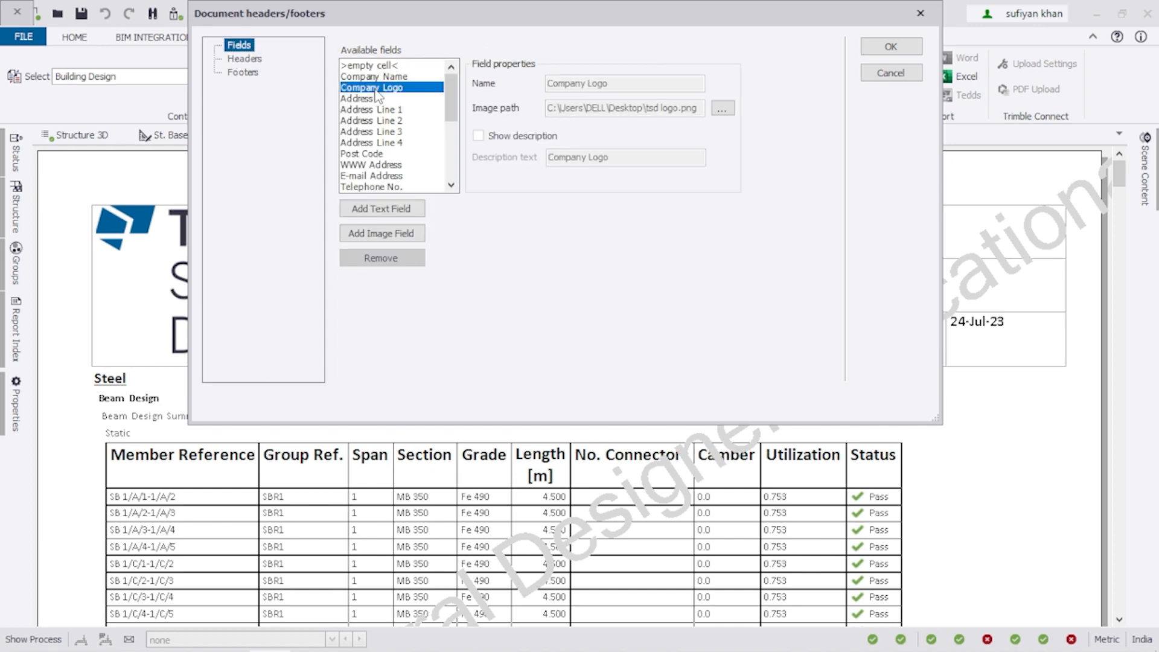
left_click(722, 109)
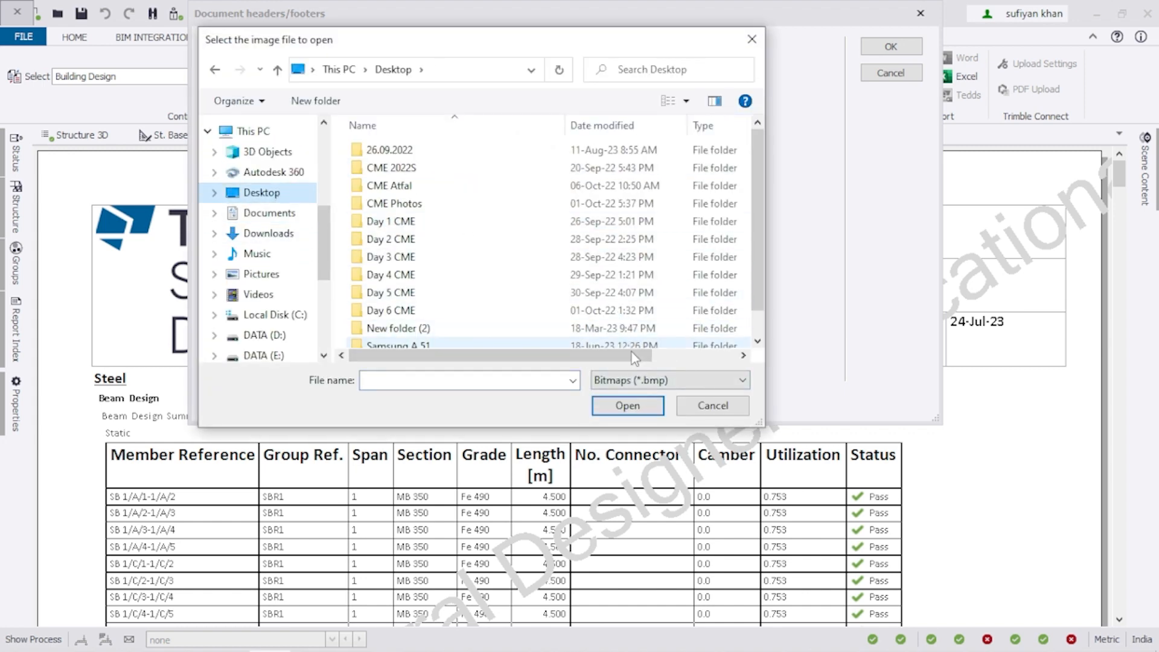
left_click(637, 380)
left_click(637, 421)
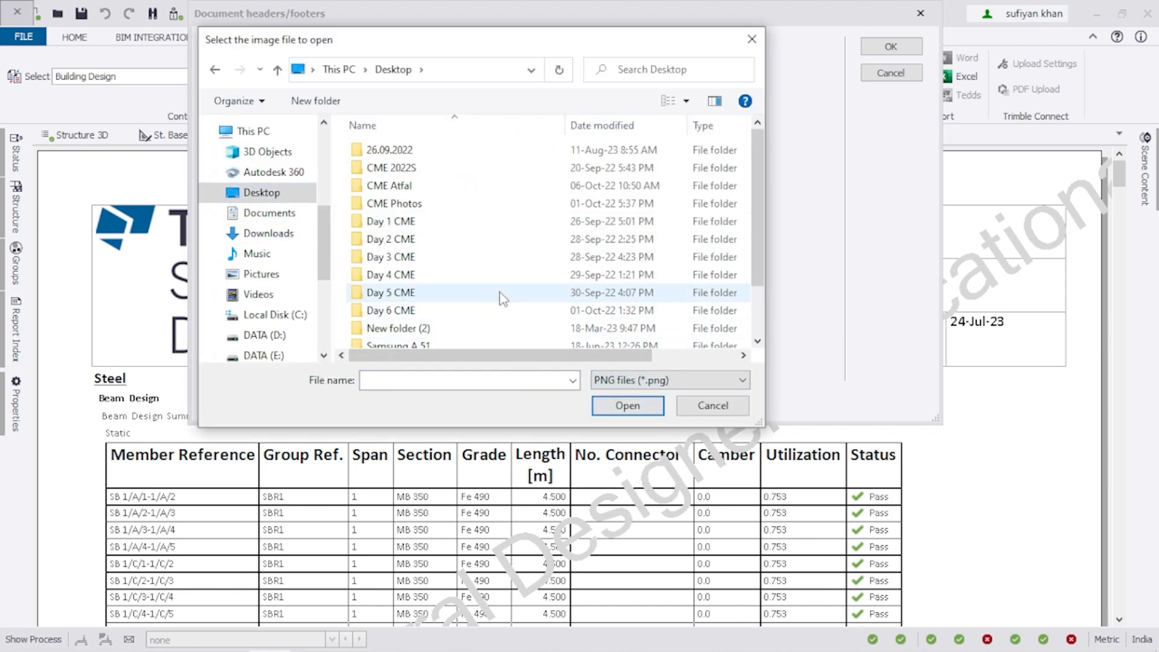
scroll(499, 299, "down", 2)
left_click(497, 321)
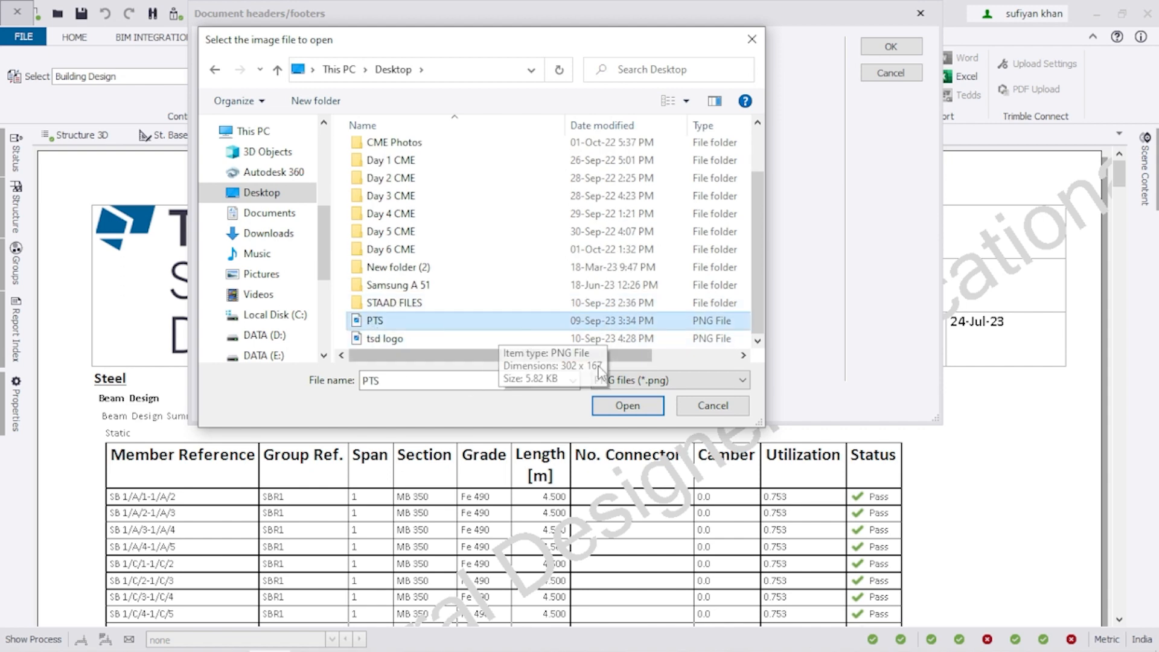
left_click(628, 405)
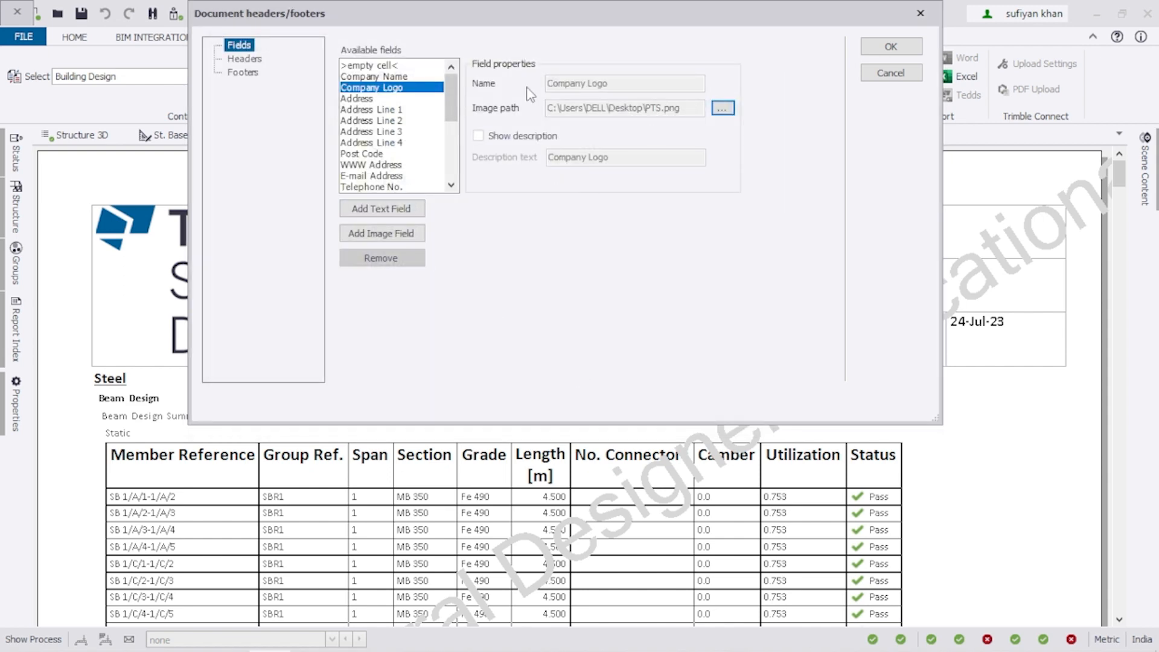
Assign Company Logo to its header layout cell, apply the changes, and reopen Edit Header.
left_click(244, 60)
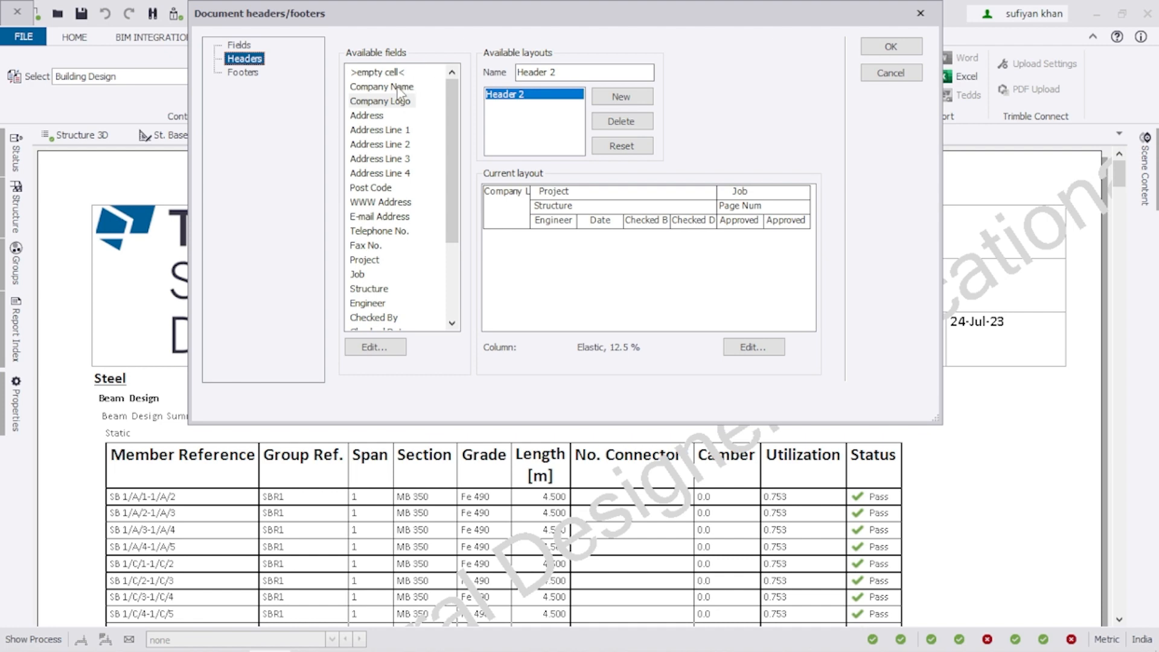
left_click(520, 220)
left_click(384, 102)
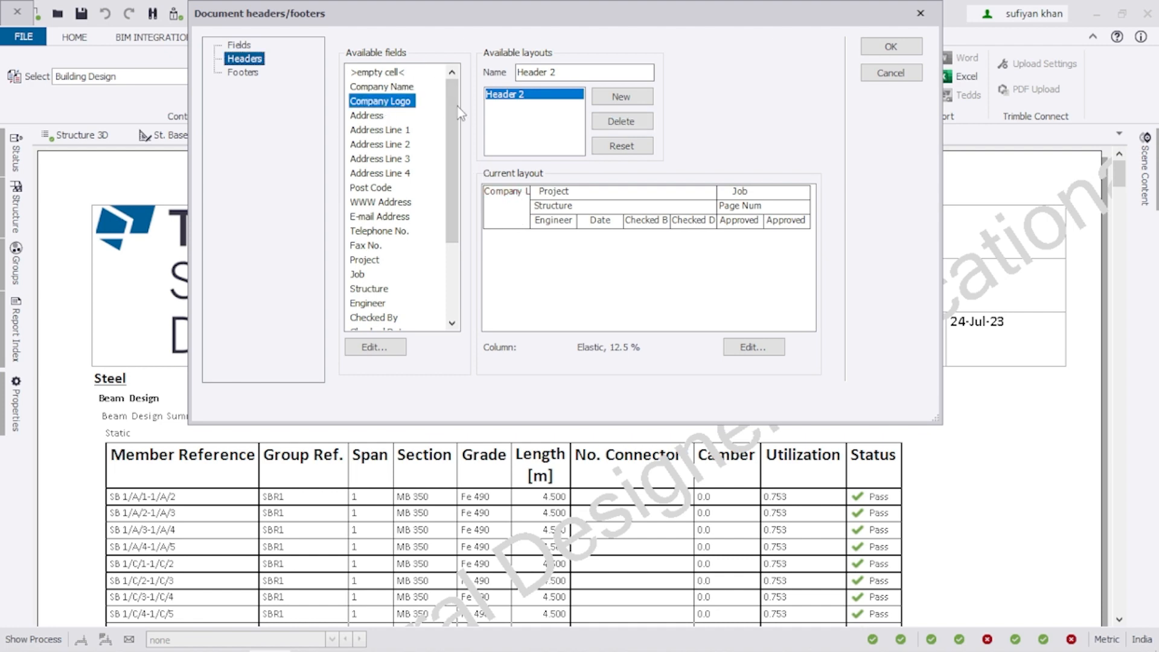
left_click(894, 51)
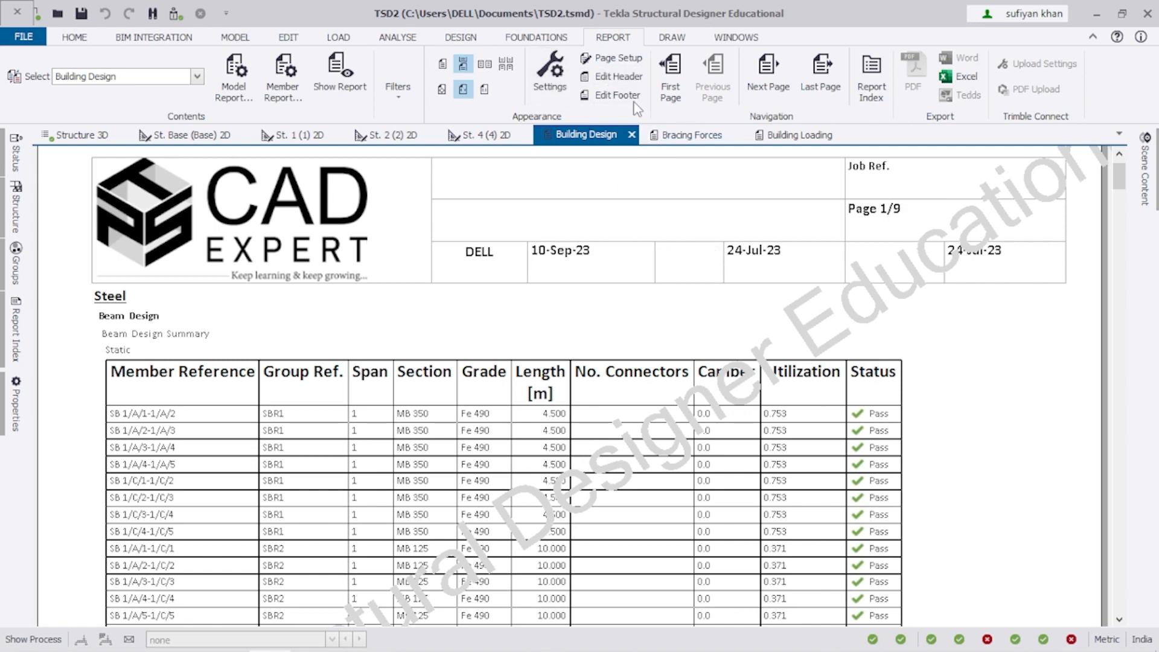
left_click(589, 78)
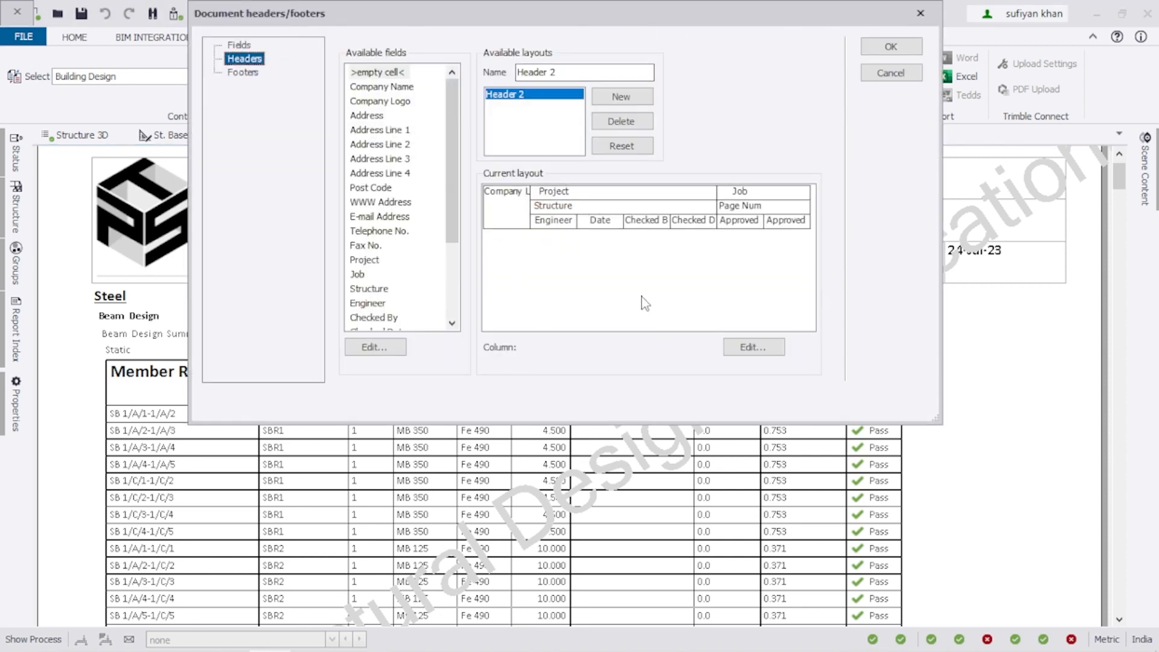
left_click(752, 347)
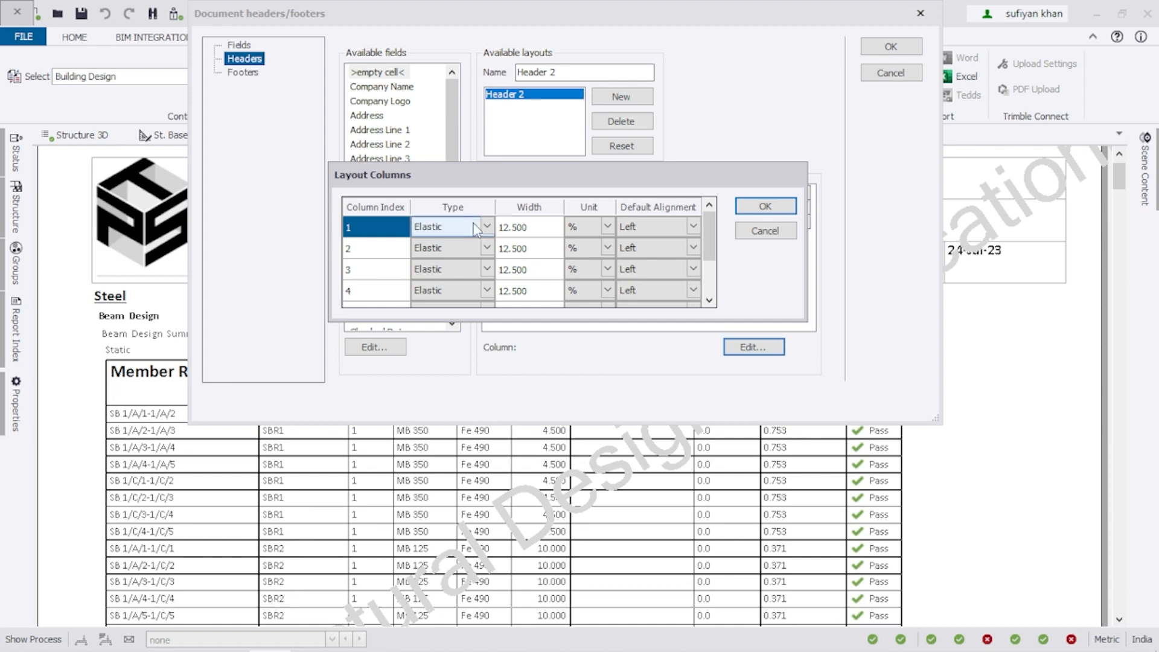
left_click(491, 230)
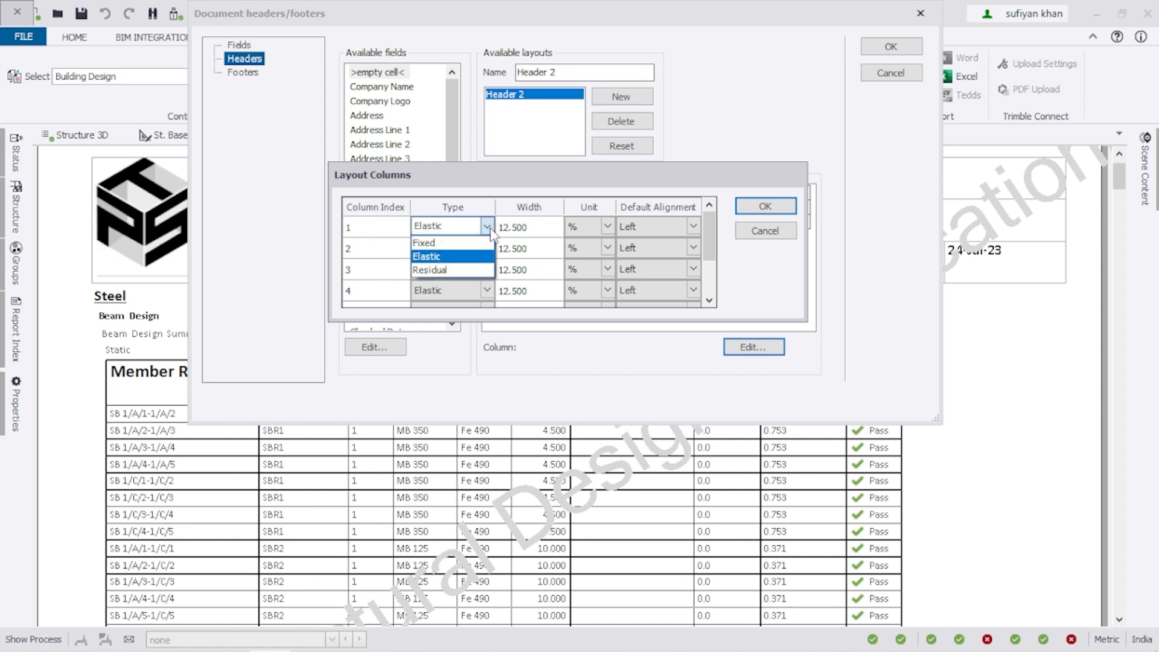
left_click(491, 231)
left_click(765, 206)
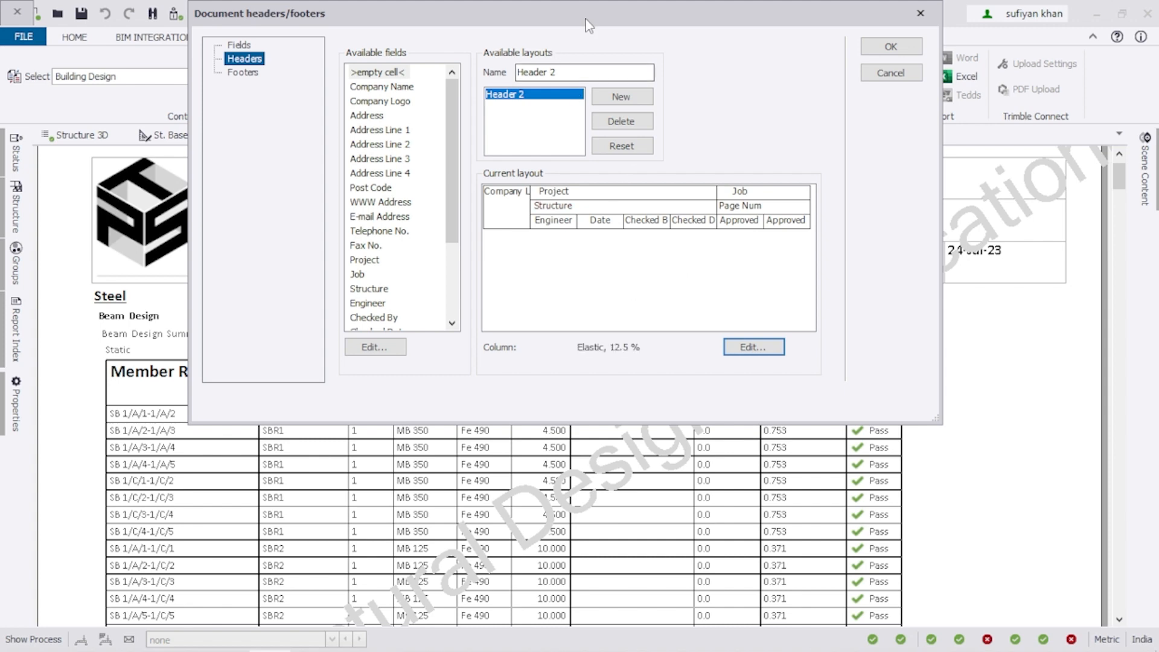
left_click_drag(593, 20, 664, 9)
left_click(595, 208)
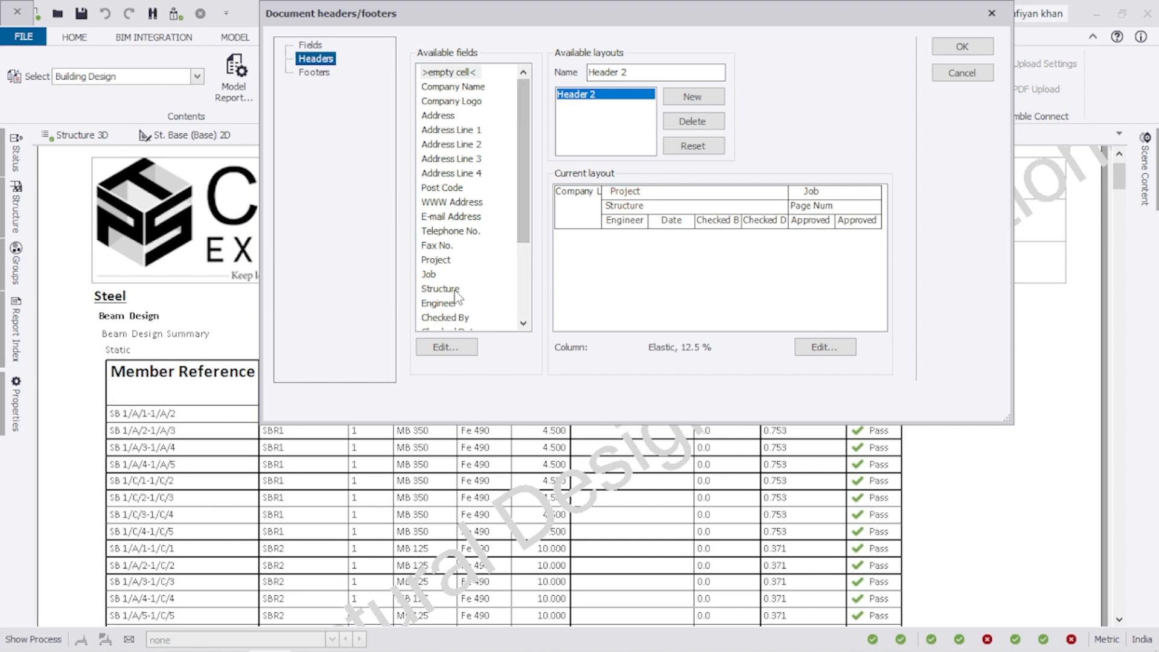
scroll(462, 247, "down", 2)
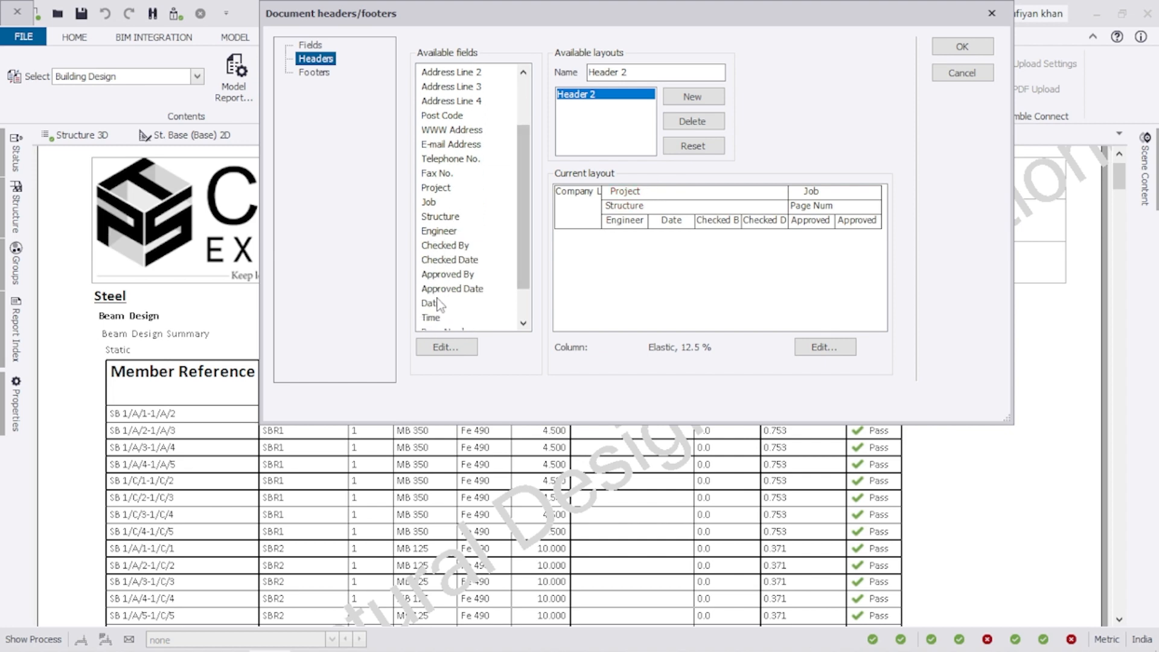
left_click_drag(530, 231, 530, 258)
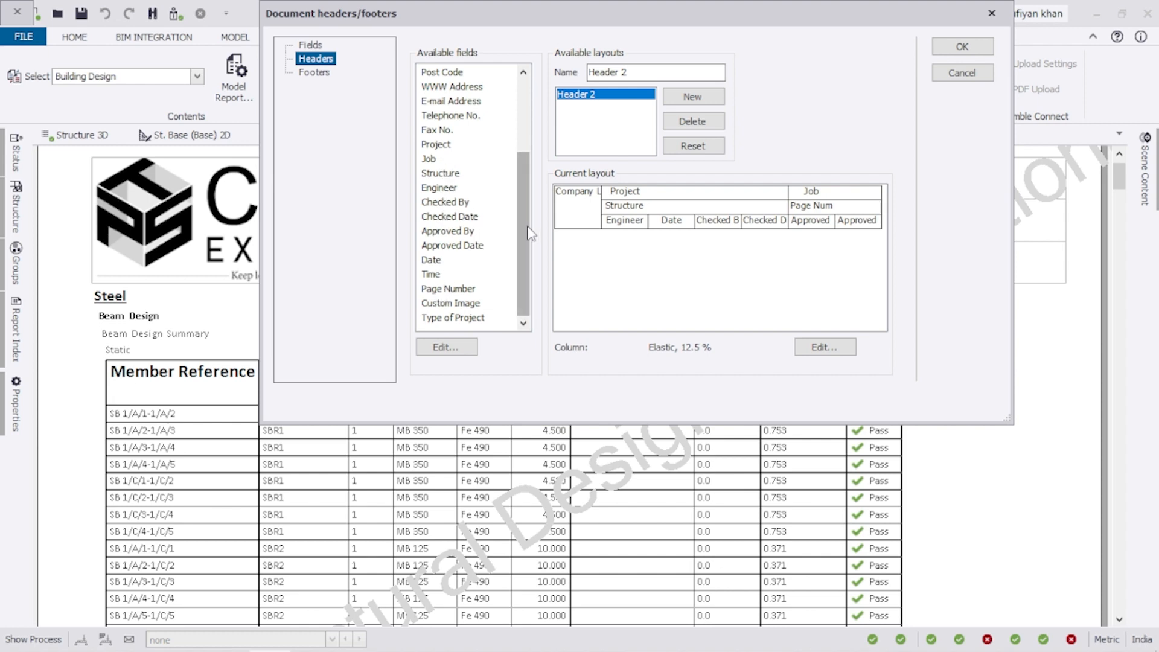
left_click_drag(530, 236, 528, 173)
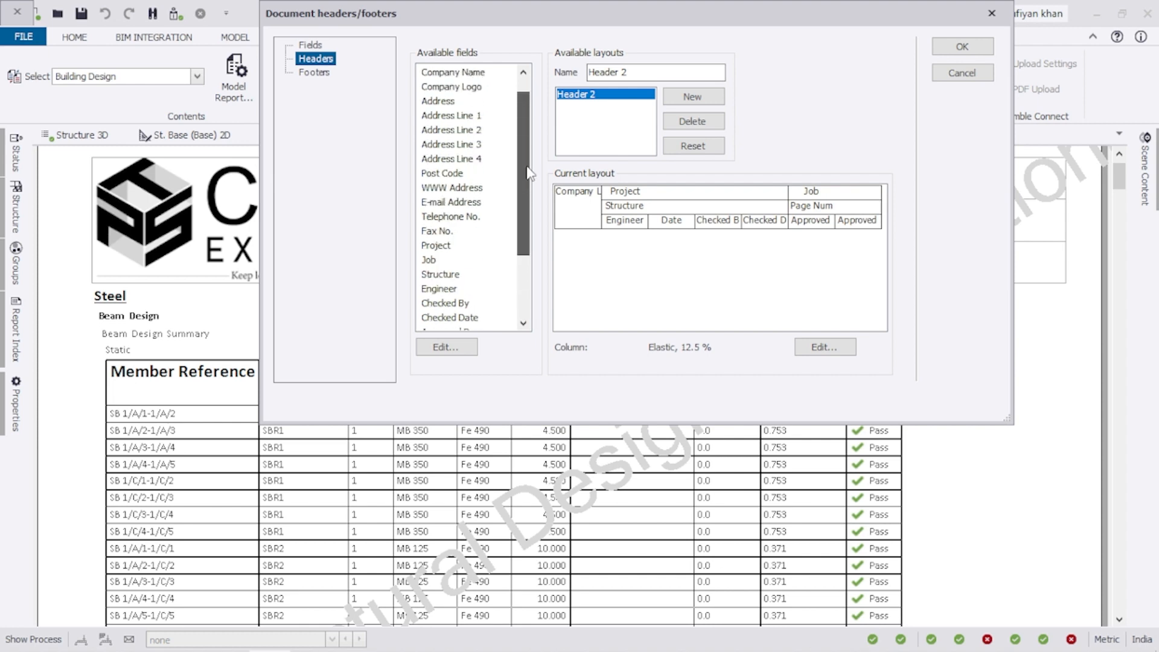
left_click(437, 246)
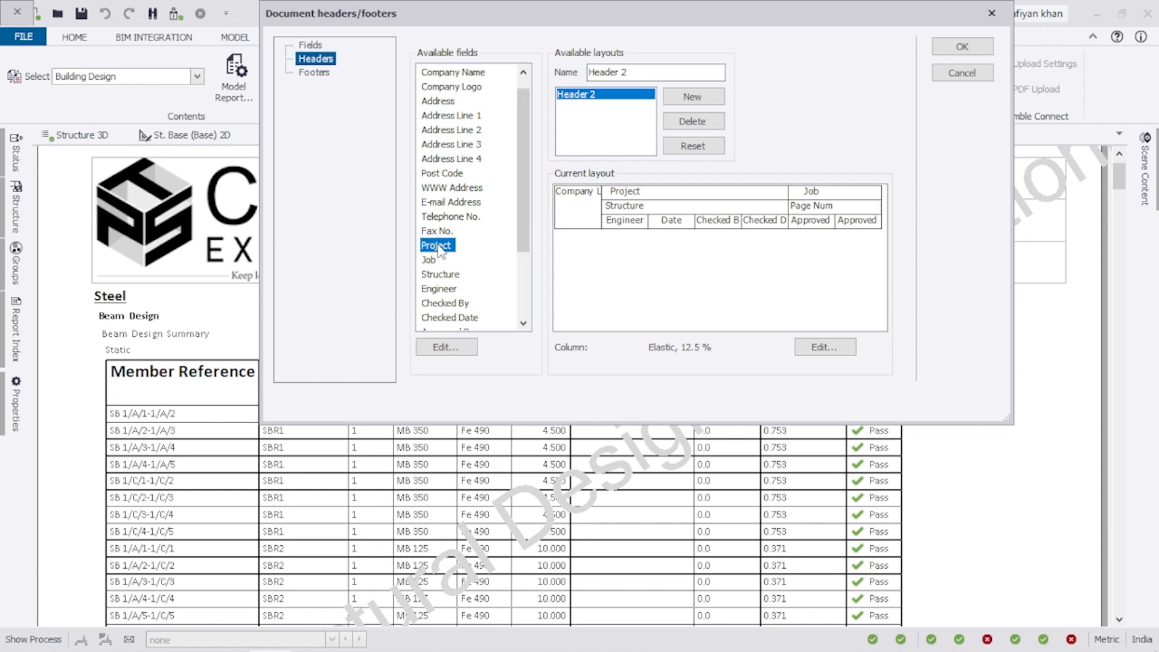
left_click_drag(438, 246, 608, 195)
Enter a description text for the Project header field.
left_click(310, 46)
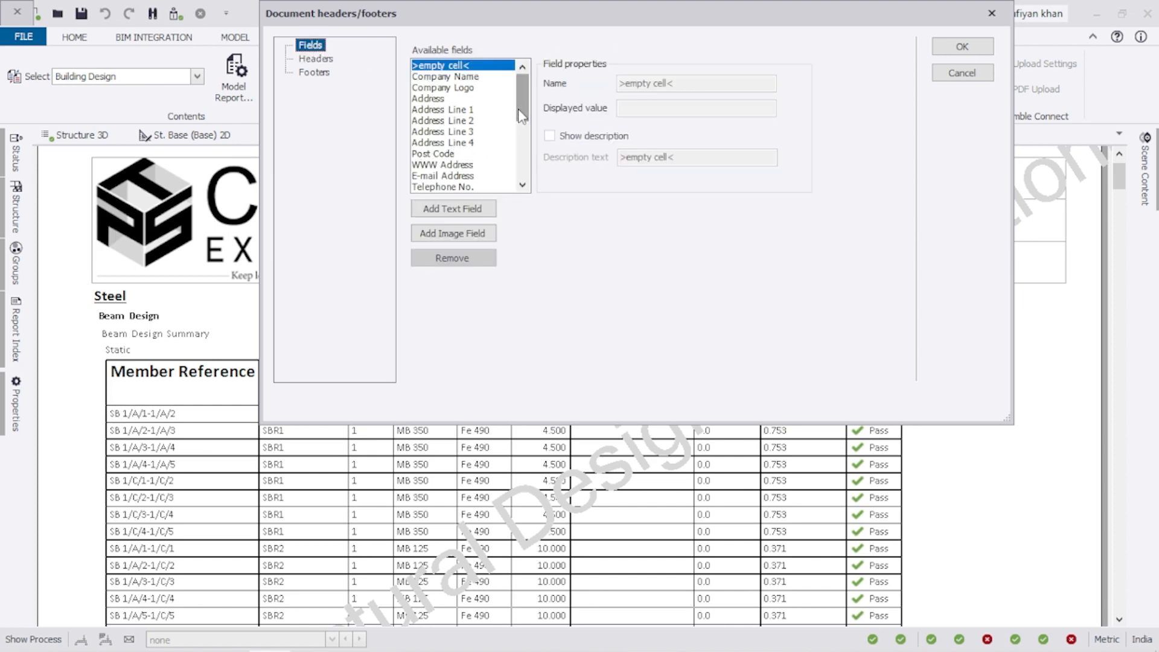
left_click_drag(518, 109, 519, 149)
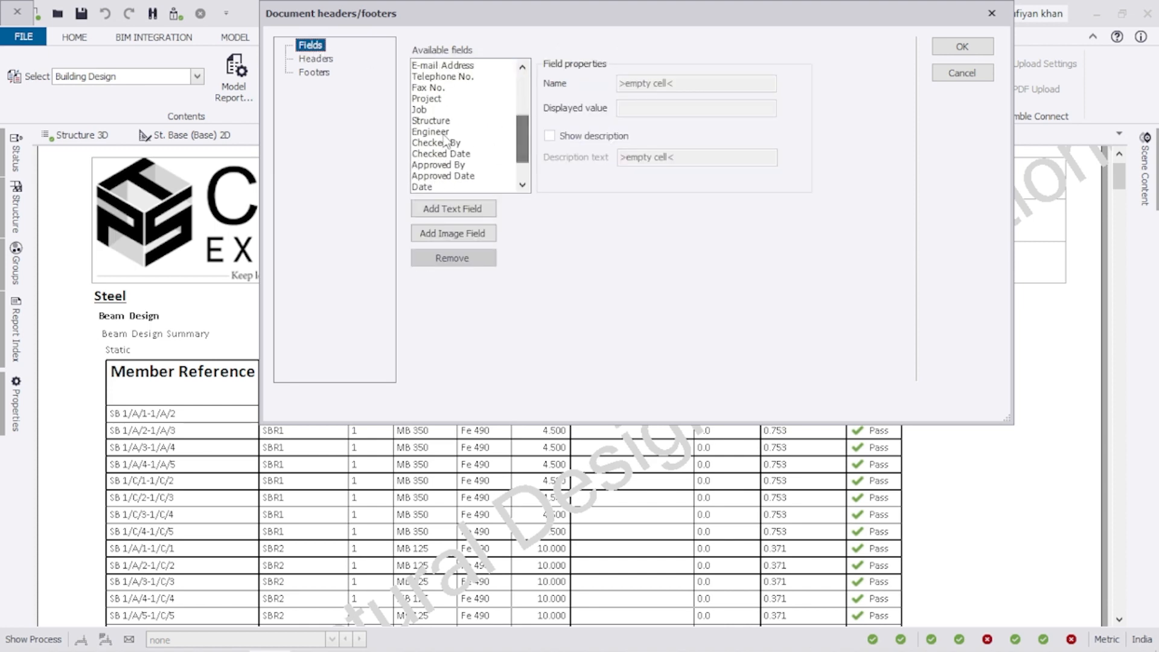
left_click(440, 101)
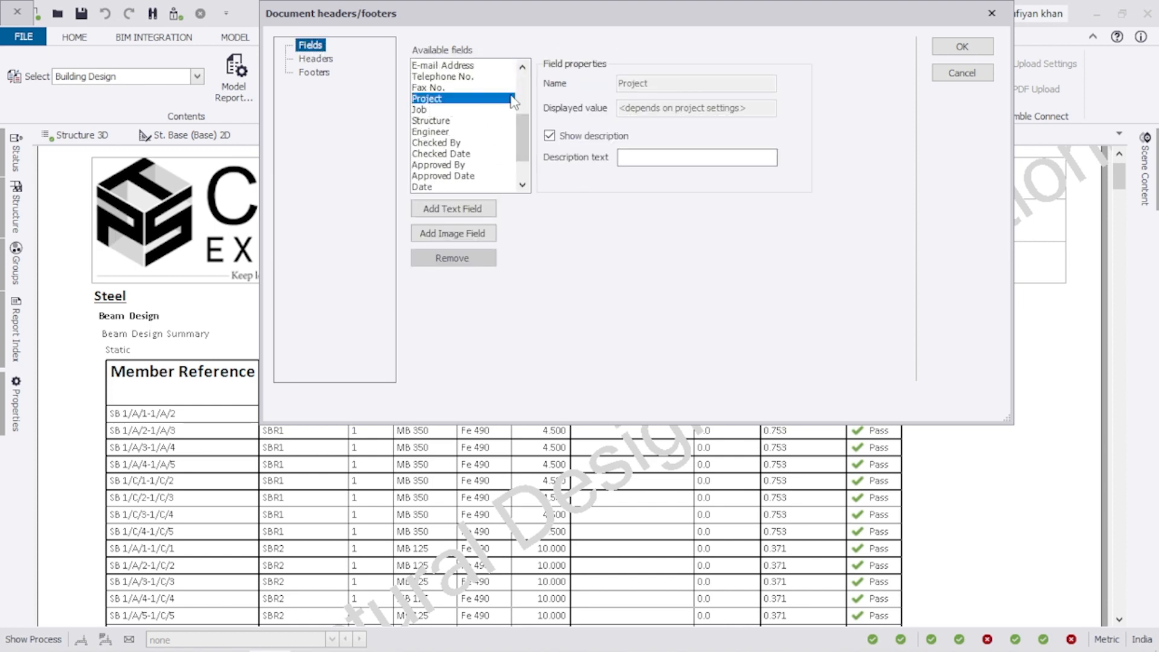
left_click(636, 160)
type("Ref.")
Enter the checking engineer's name as the Checked By field's description.
left_click(424, 112)
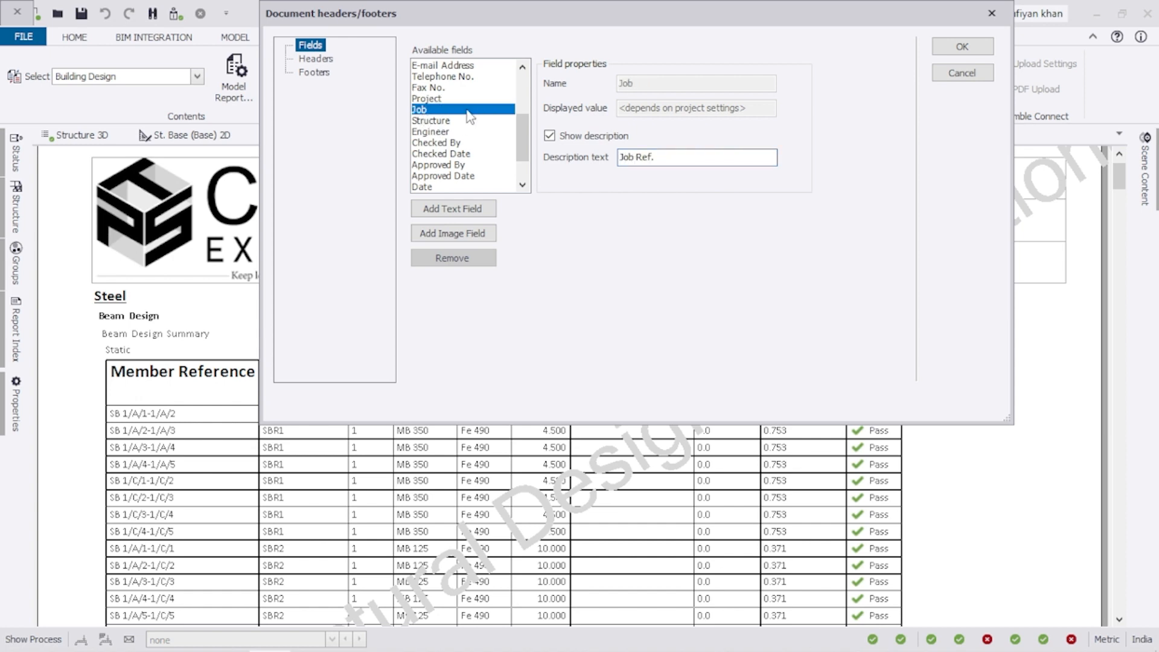
mouse_move(700, 18)
left_mouse_down()
mouse_move(589, 209)
mouse_move(674, 136)
mouse_move(718, 26)
left_mouse_up()
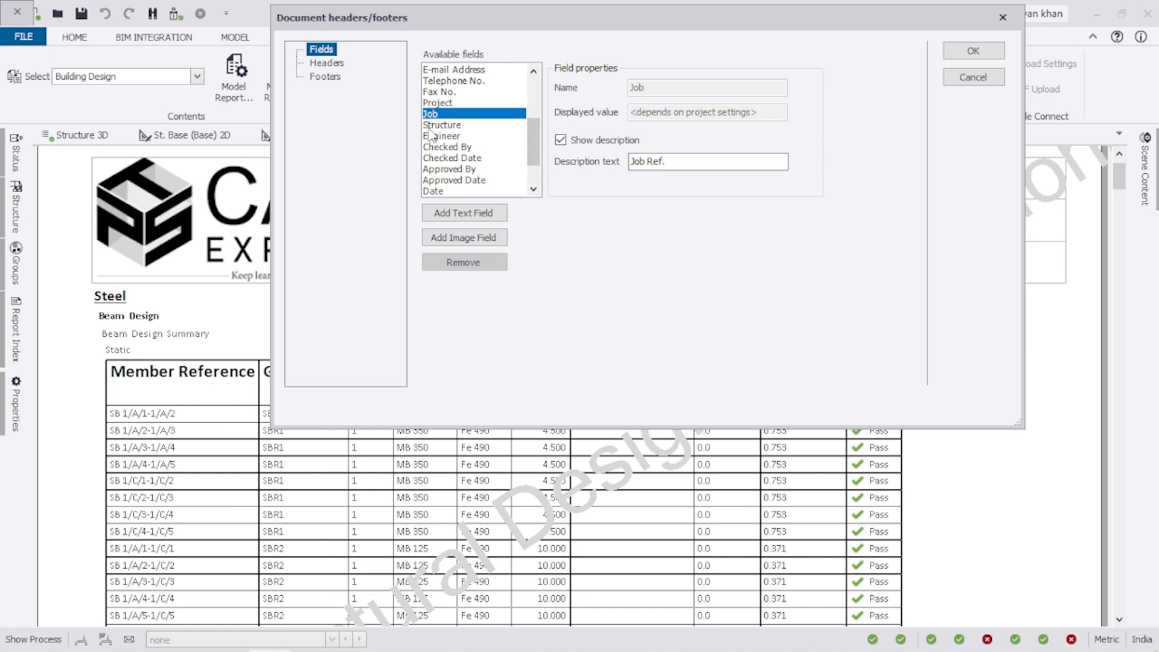
left_click(462, 125)
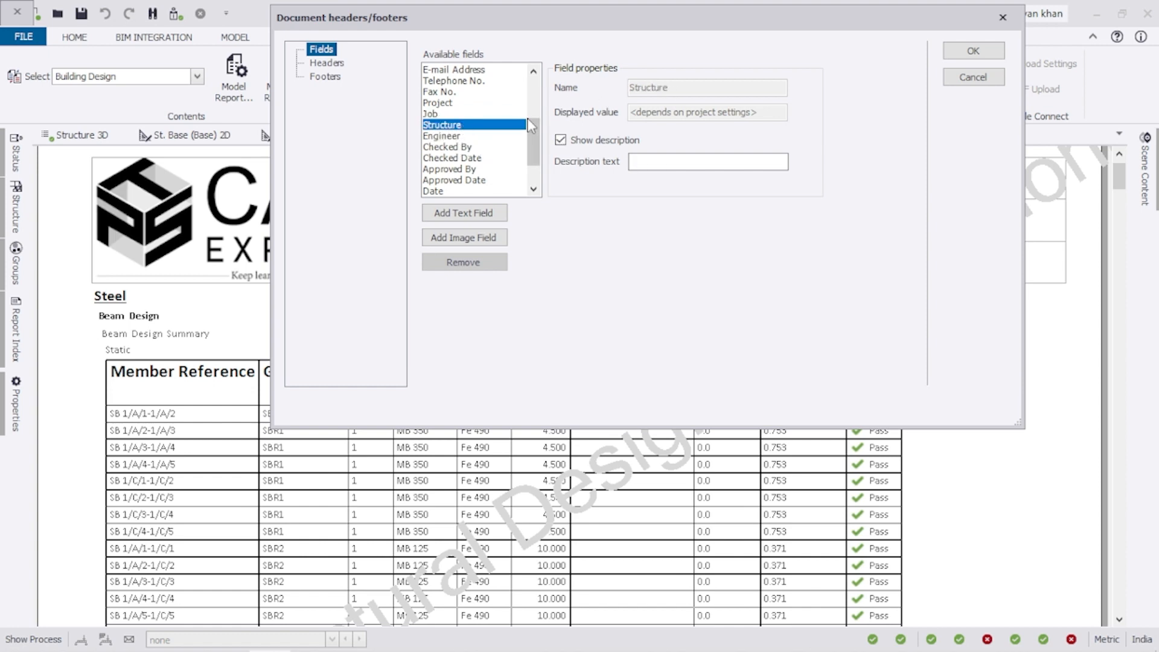
left_click(447, 137)
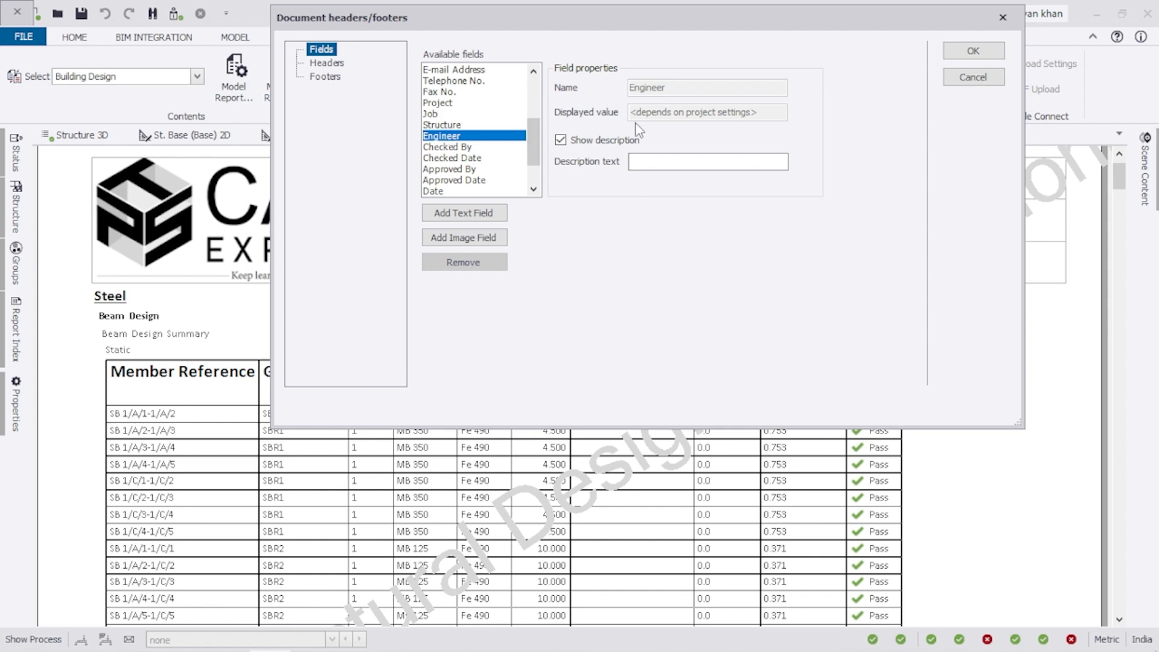
left_click(446, 148)
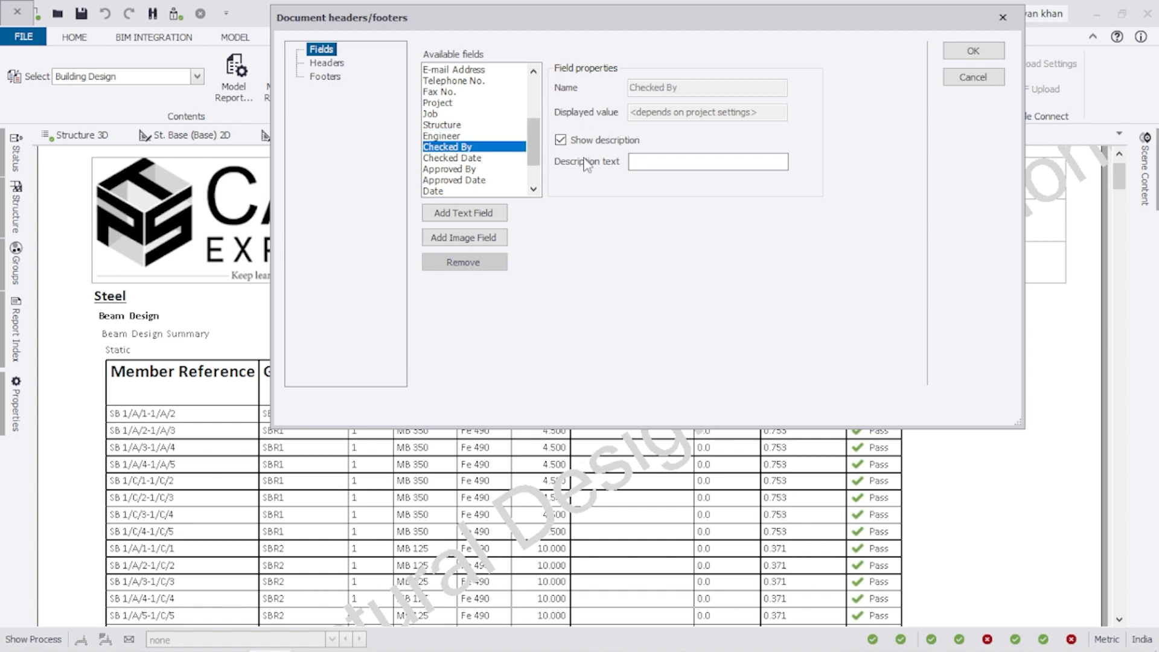
left_click(644, 161)
type("ER. Rashid")
Turn on descriptions for Checked Date and Approved By, entering the approver's name.
left_click(447, 160)
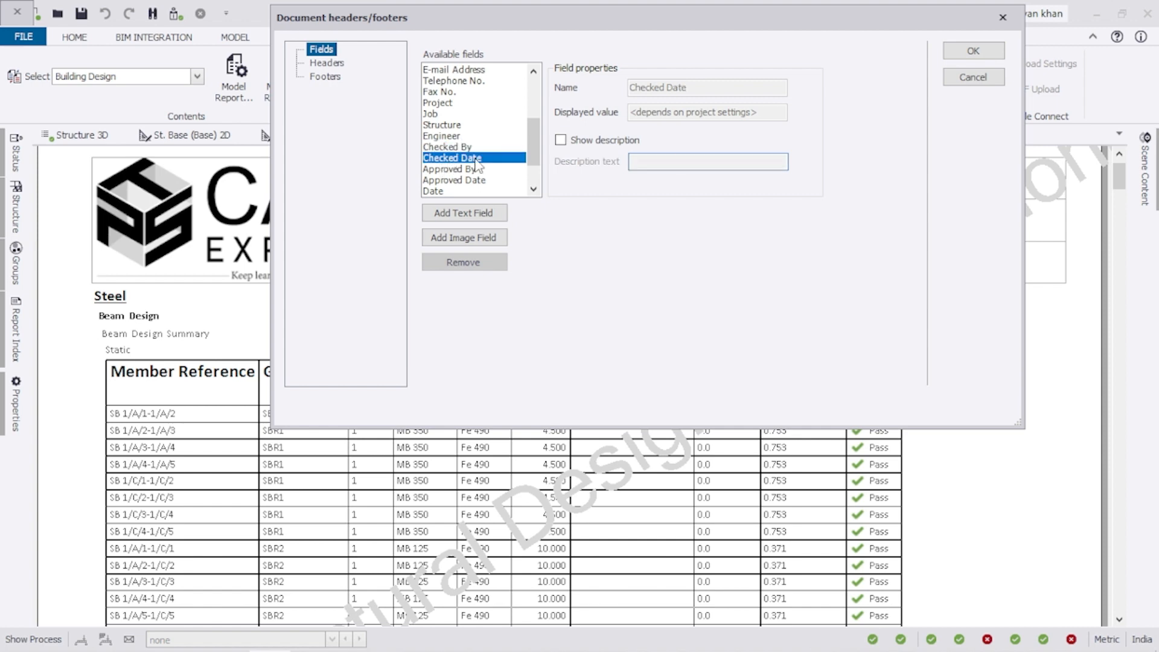
left_click(561, 141)
left_click(649, 162)
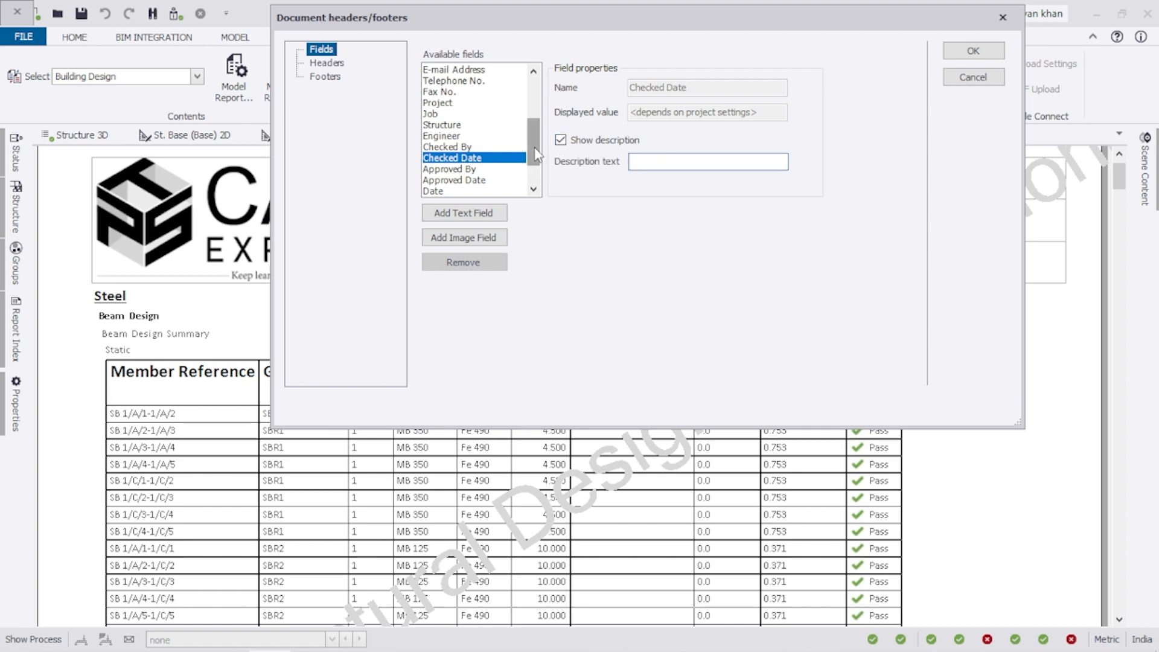
left_click(471, 170)
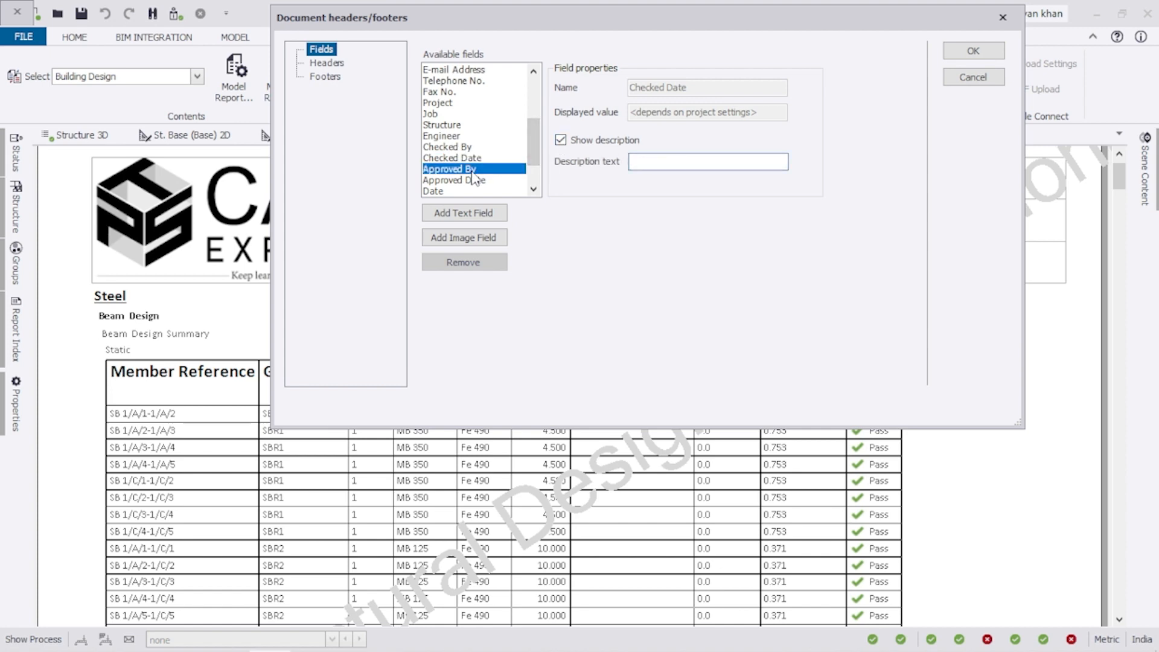
left_click(560, 141)
left_click(638, 161)
type("ER")
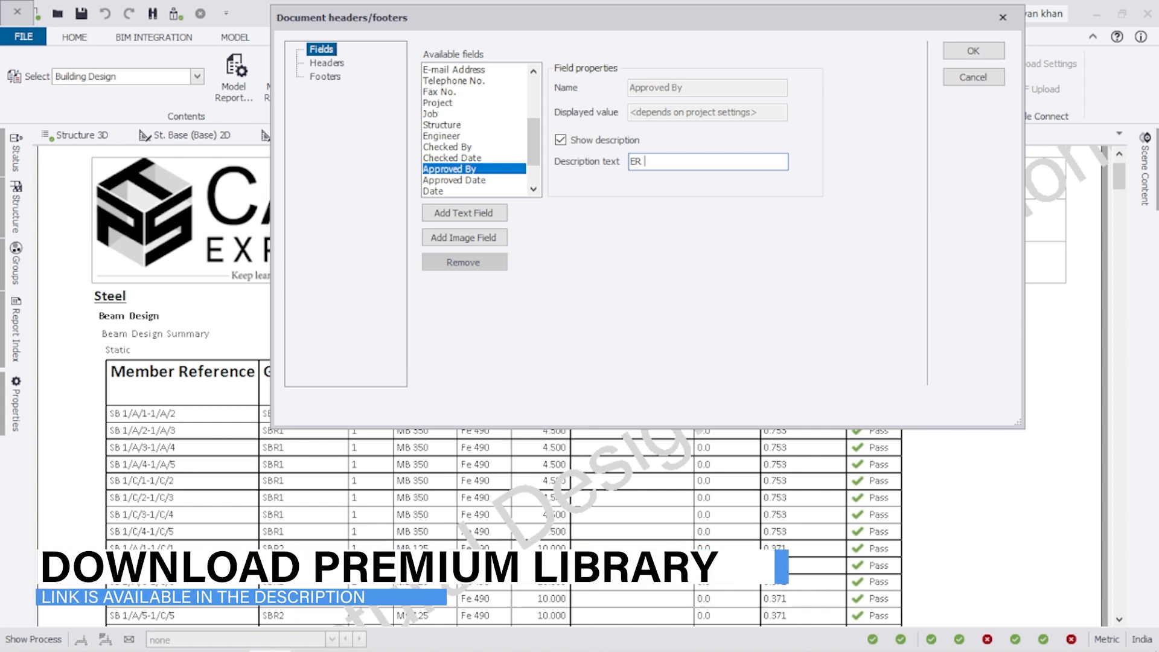
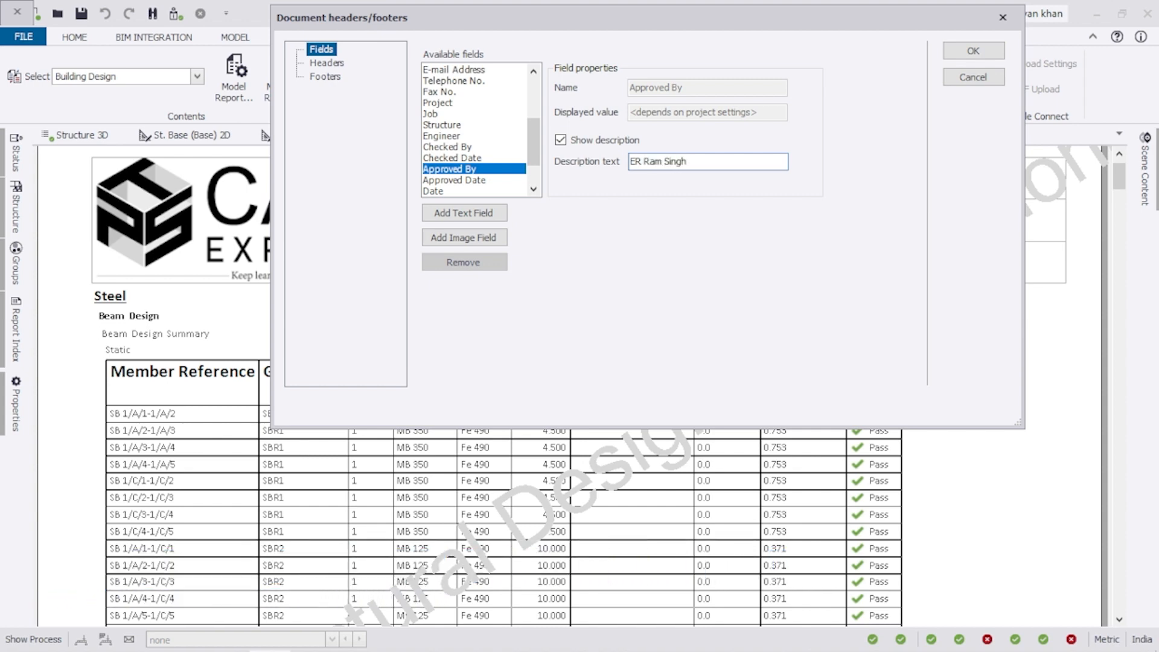
Turn on the Approved Date description and set it to 12 Sep 2023.
left_click(480, 180)
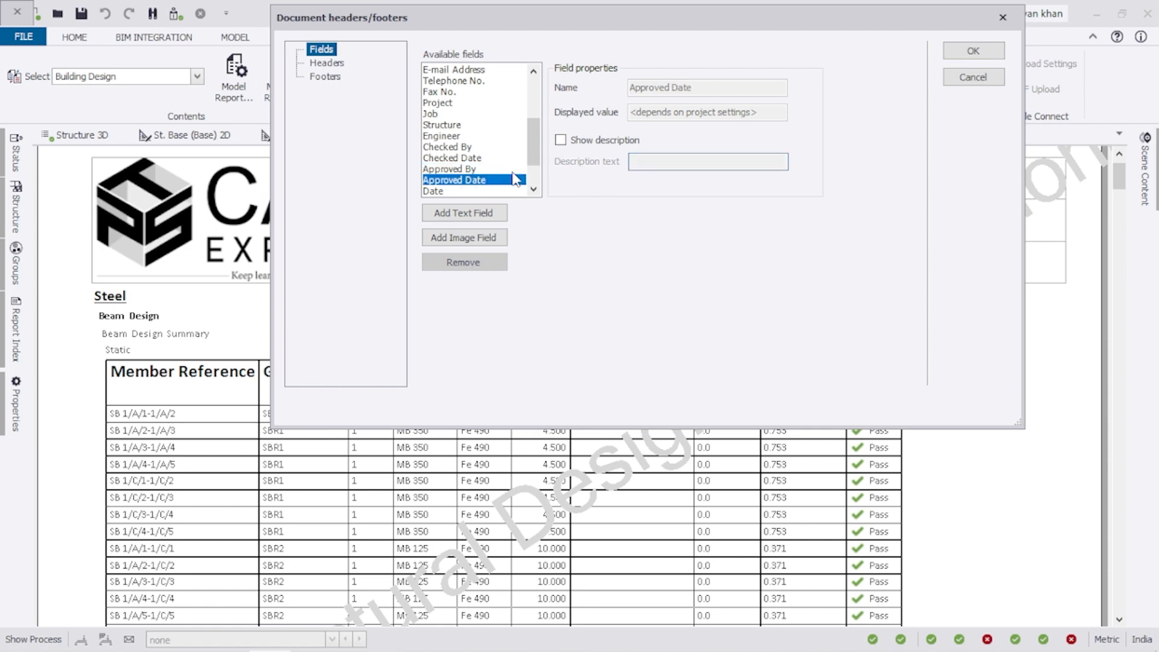
left_click(560, 139)
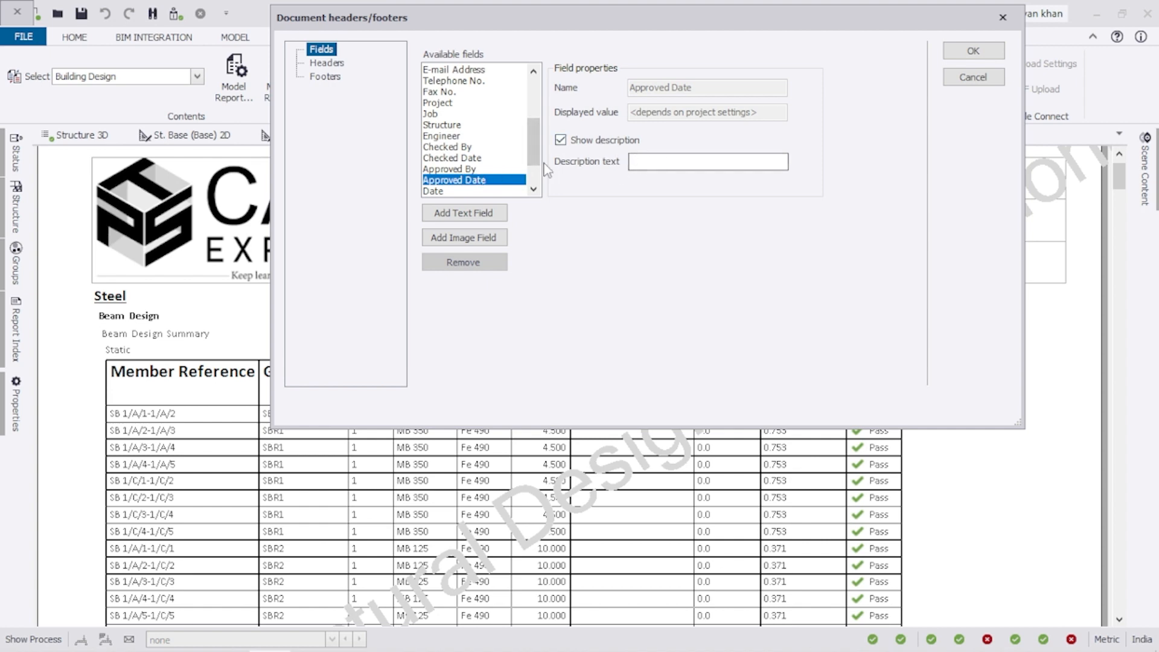
left_click(660, 162)
Replace the Type of Project value 'Commercial Project' with a residential project value and apply the header changes.
left_click_drag(529, 151, 529, 167)
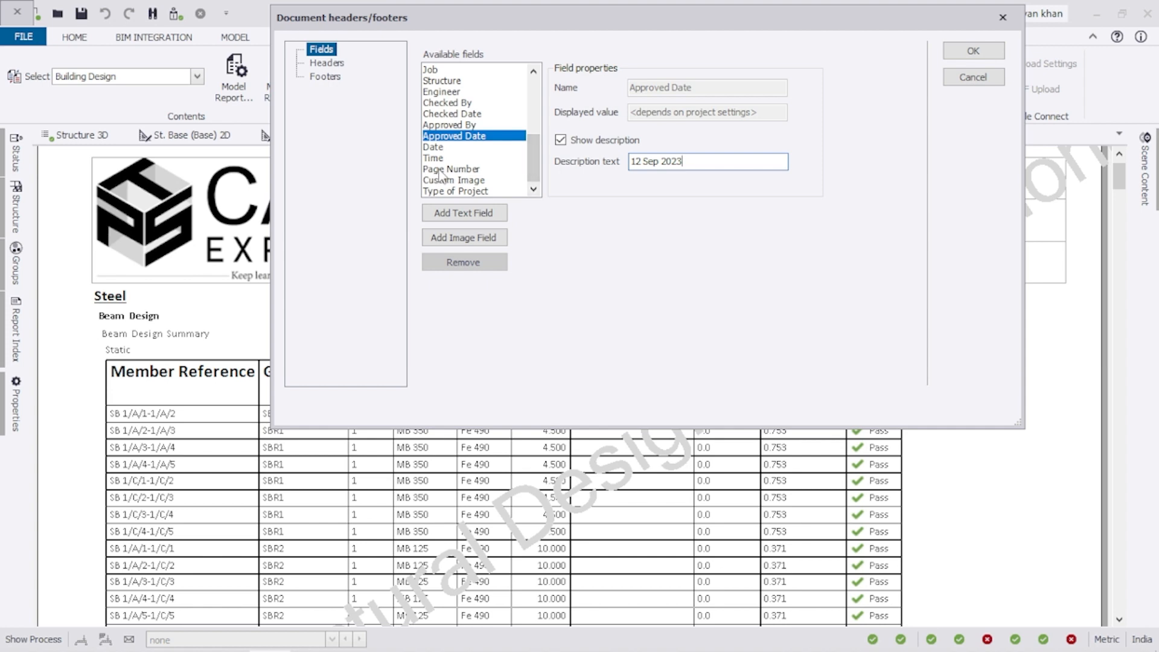
left_click(474, 191)
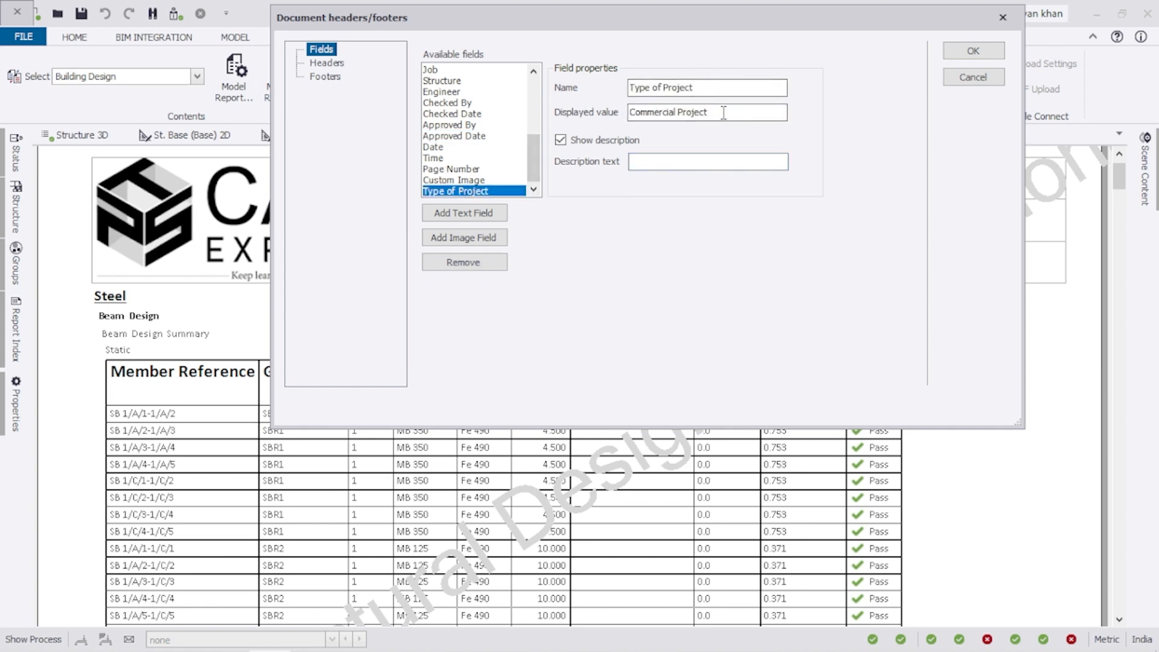
left_click_drag(728, 113, 593, 118)
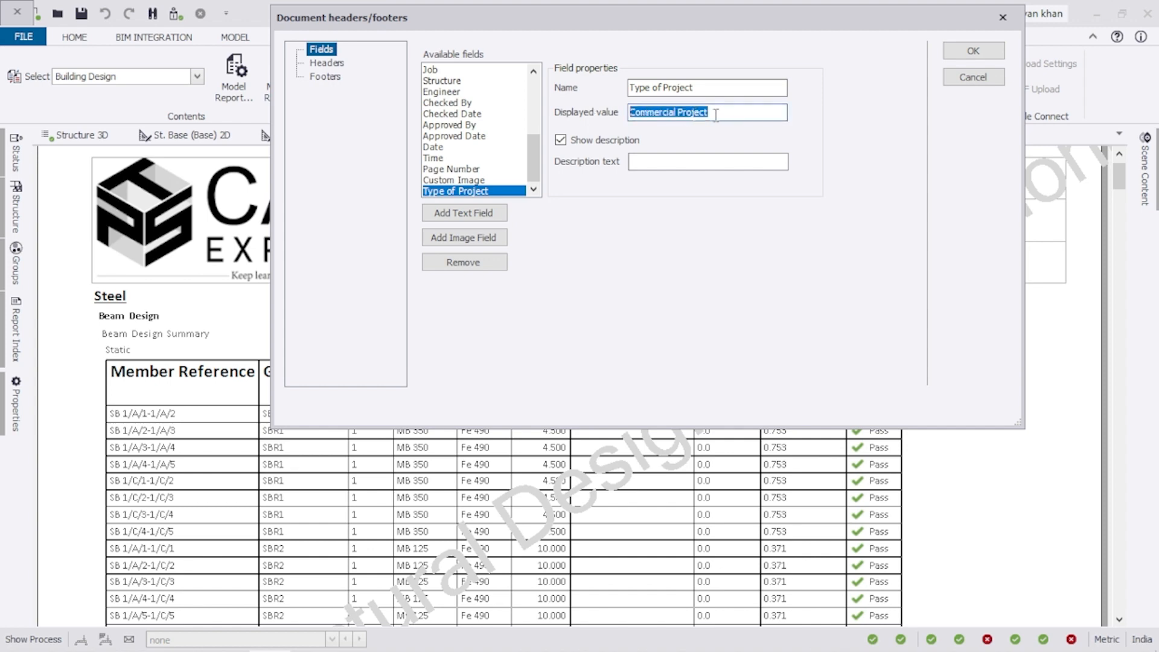
type("Reident")
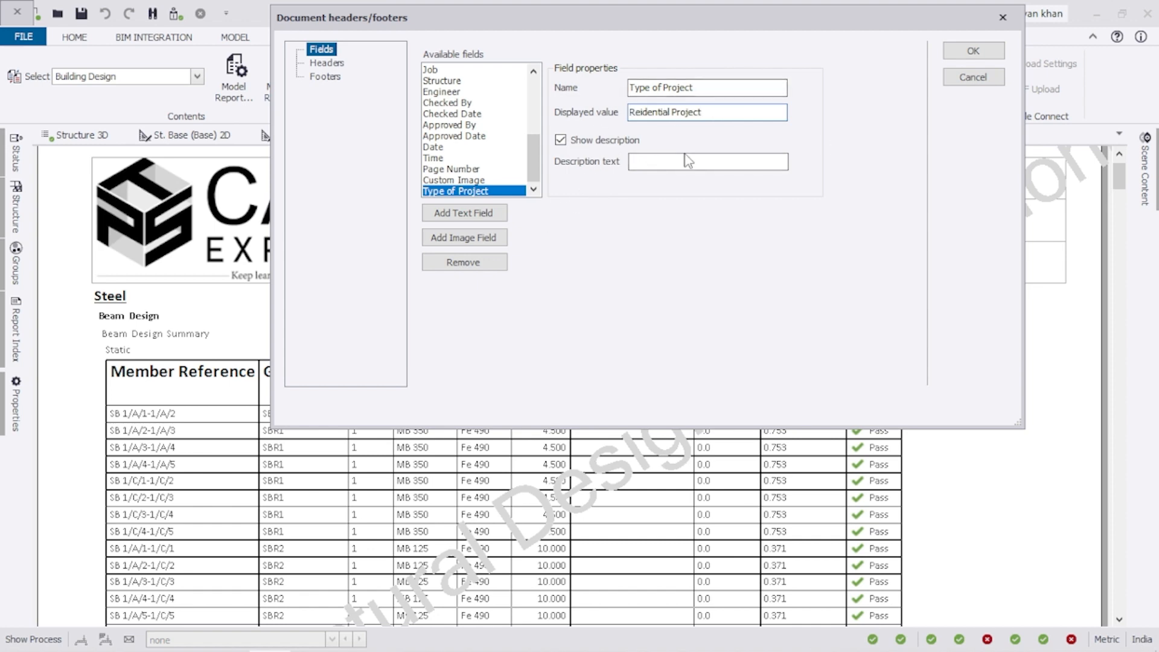
left_click(443, 92)
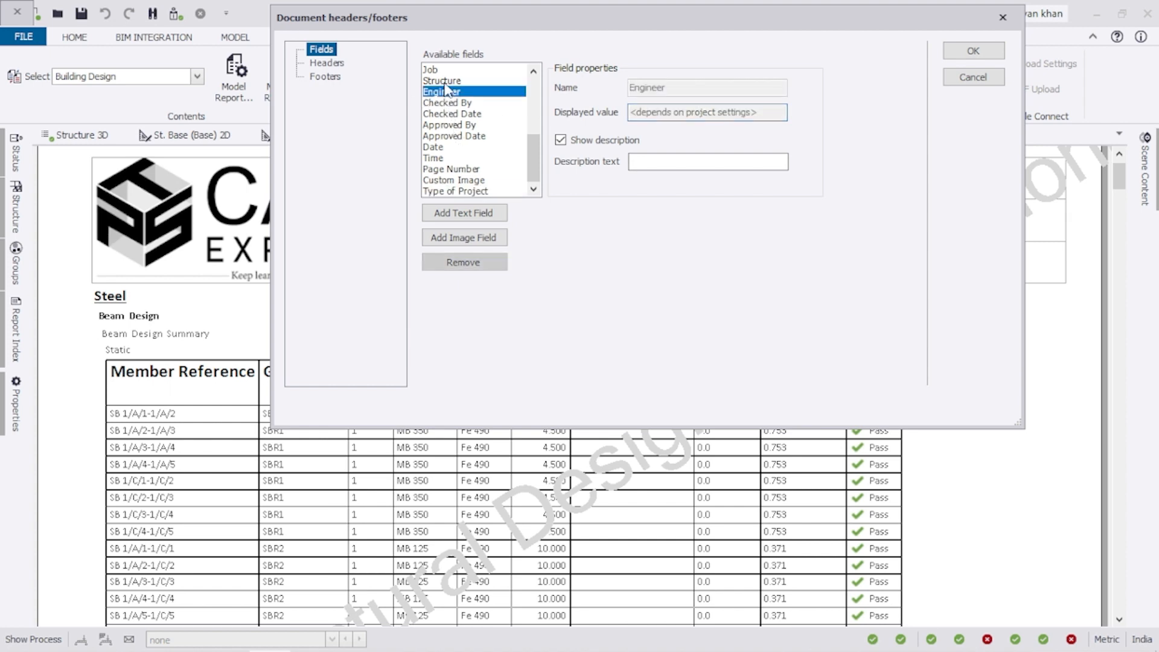
left_click(446, 81)
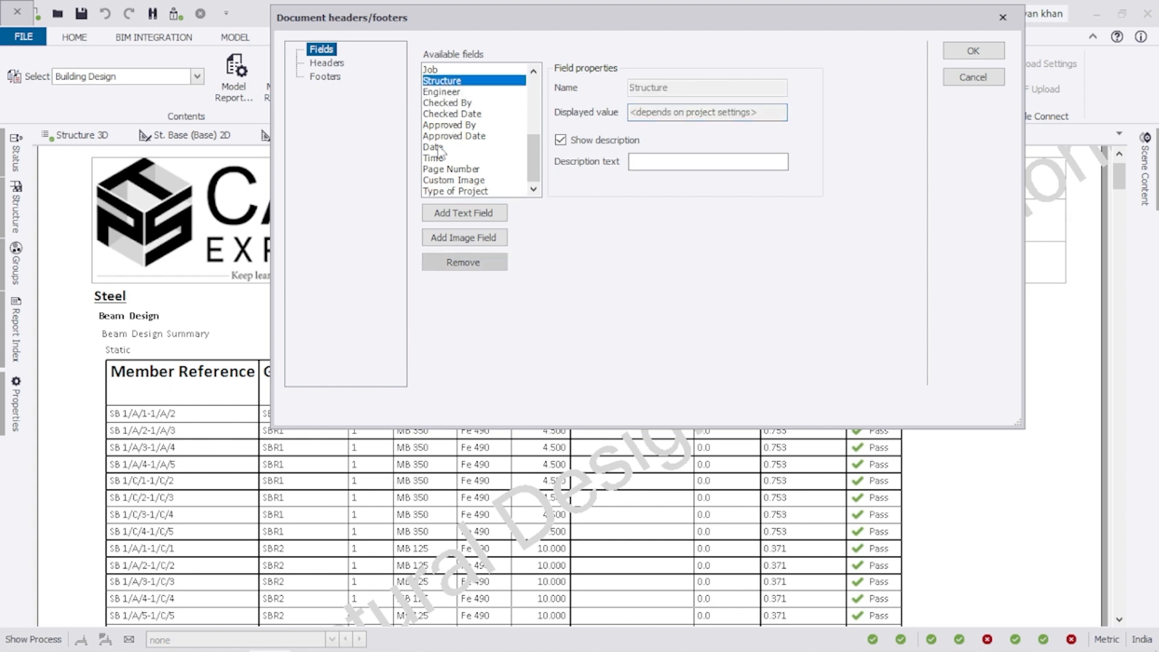
left_click(970, 55)
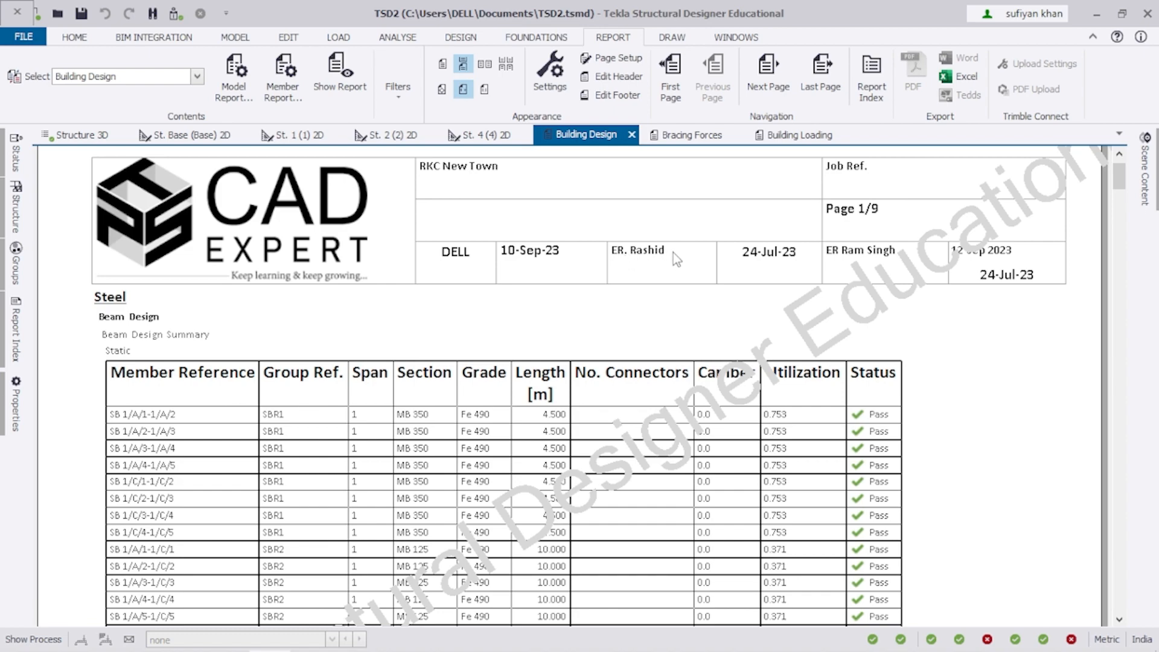
Zoom the report in and out, then switch to a different page display.
scroll(698, 260, "up", 3, "ctrl")
scroll(676, 274, "down", 4, "ctrl")
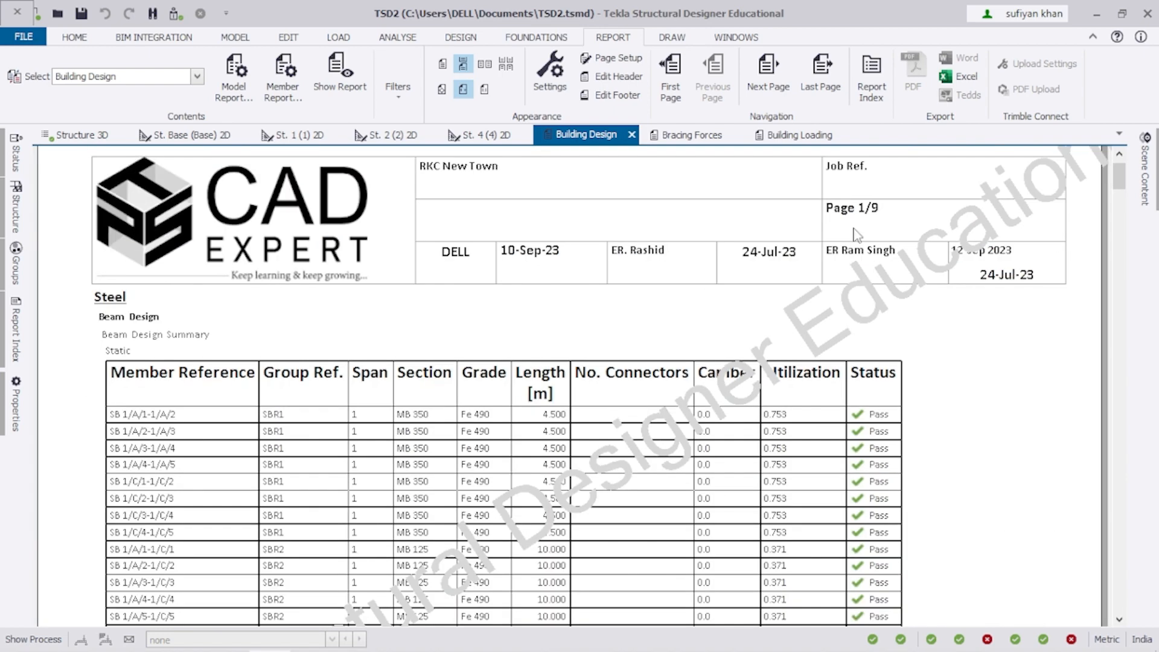
scroll(954, 194, "up", 5, "ctrl")
scroll(733, 233, "up", 2, "ctrl")
scroll(726, 240, "down", 4, "ctrl")
scroll(767, 260, "down", 4, "ctrl")
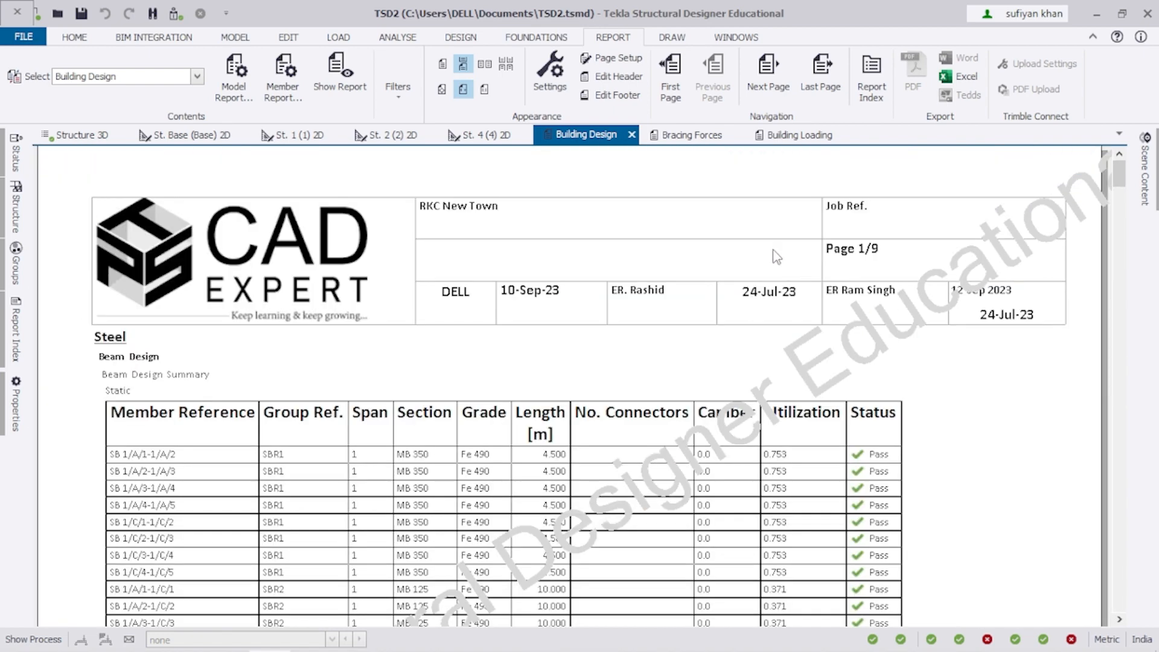
left_click(464, 88)
In the header layout, put Job in place of Structure and Type of Project in the top-right cell.
left_click(617, 78)
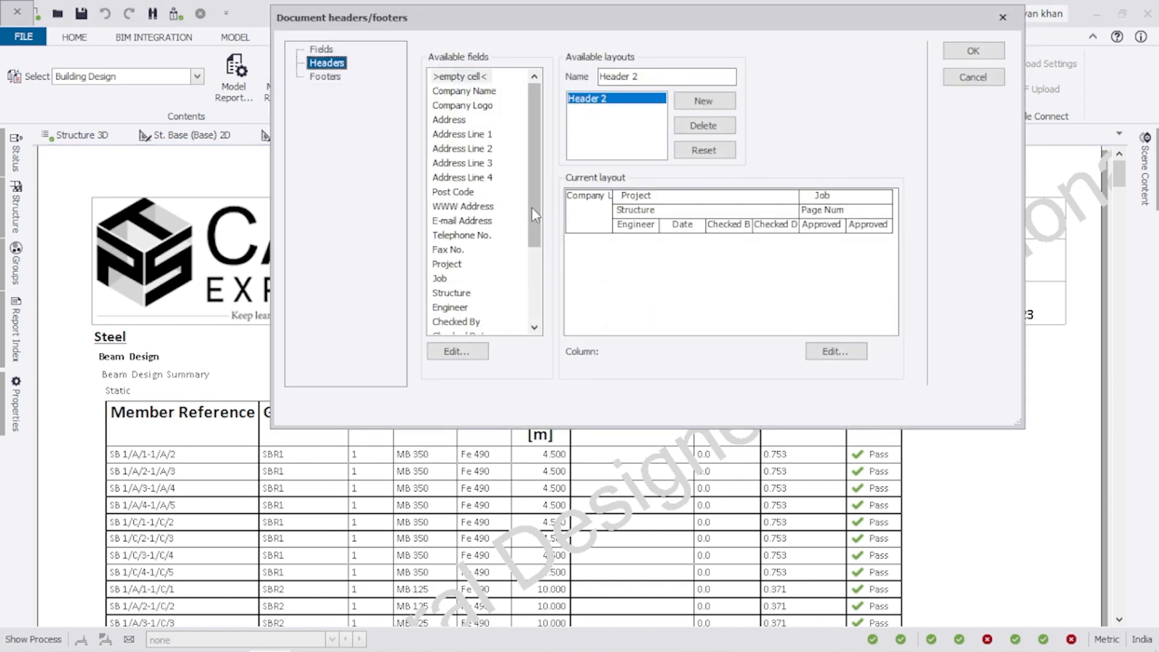
left_click(635, 196)
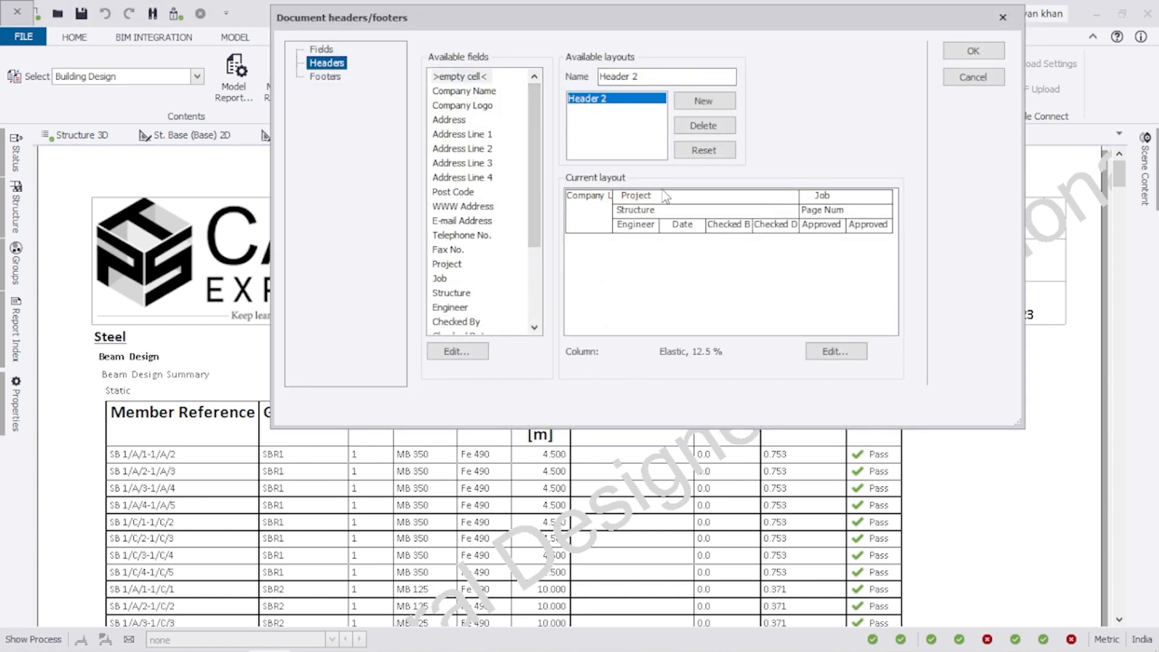
left_click_drag(713, 25, 665, 237)
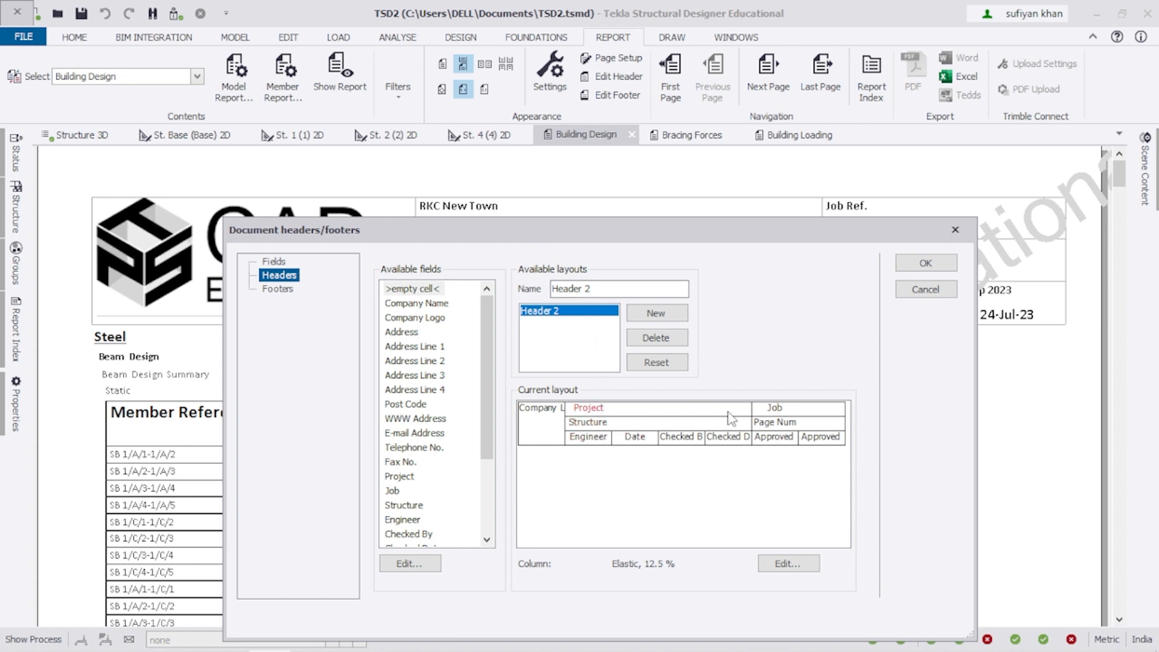
left_click(394, 491)
left_click(606, 426)
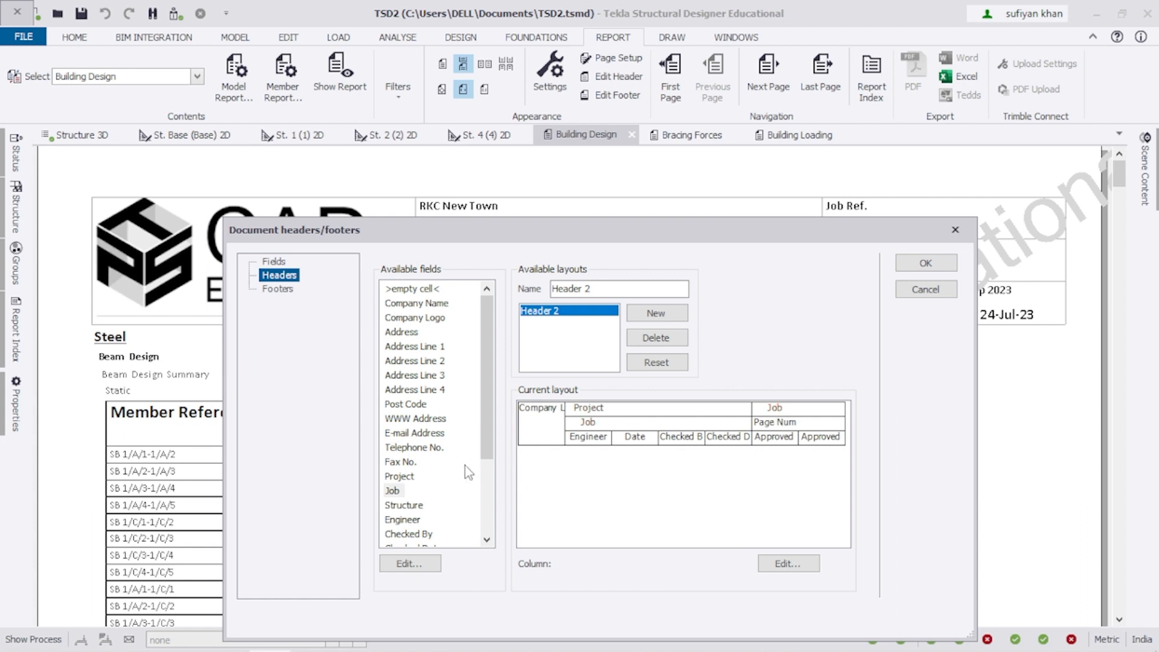
scroll(484, 430, "down", 3)
left_click(413, 535)
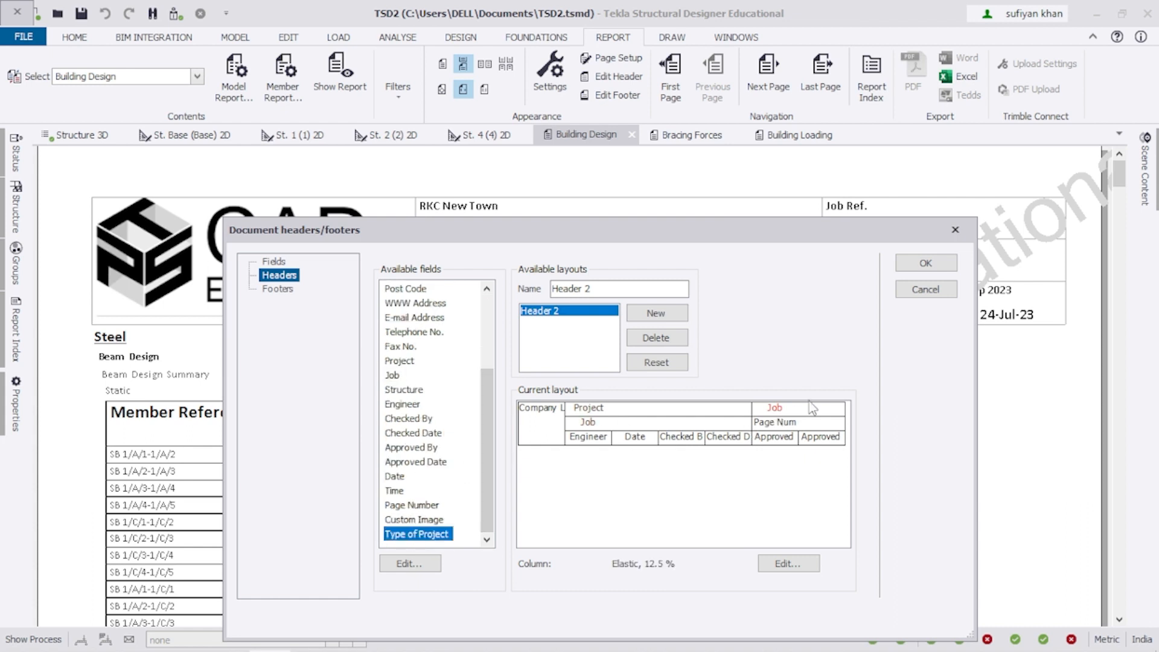
left_click(810, 411)
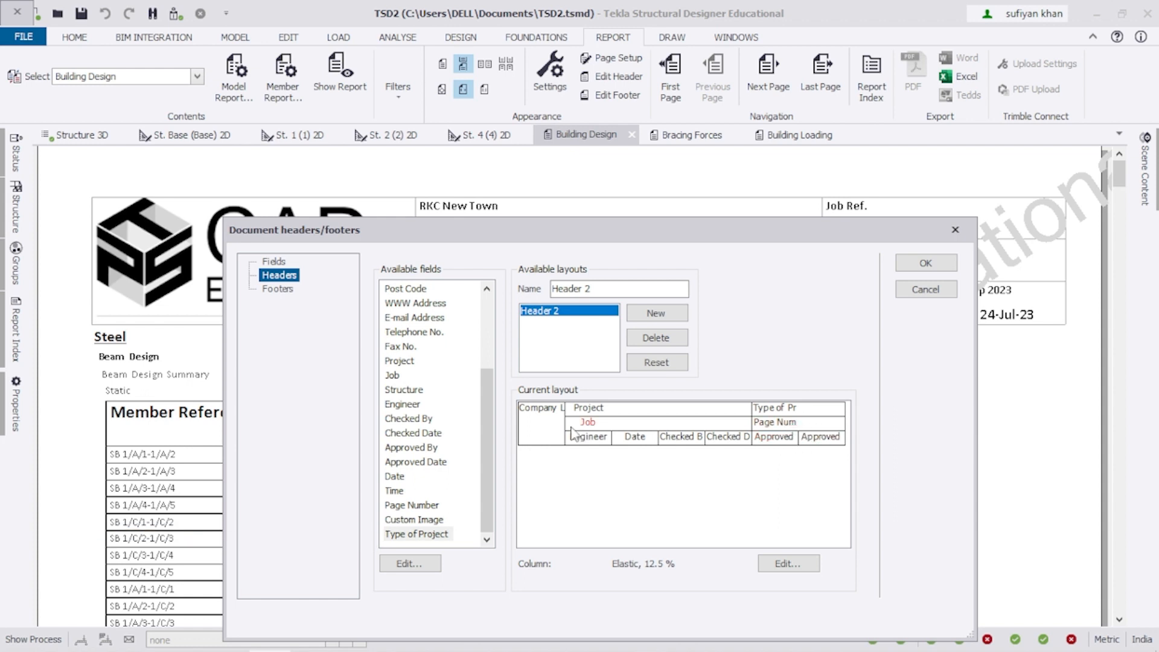
Place E-mail Address, Telephone No. and Page Number in the right-hand header cells and apply the layout.
left_click_drag(486, 398, 487, 363)
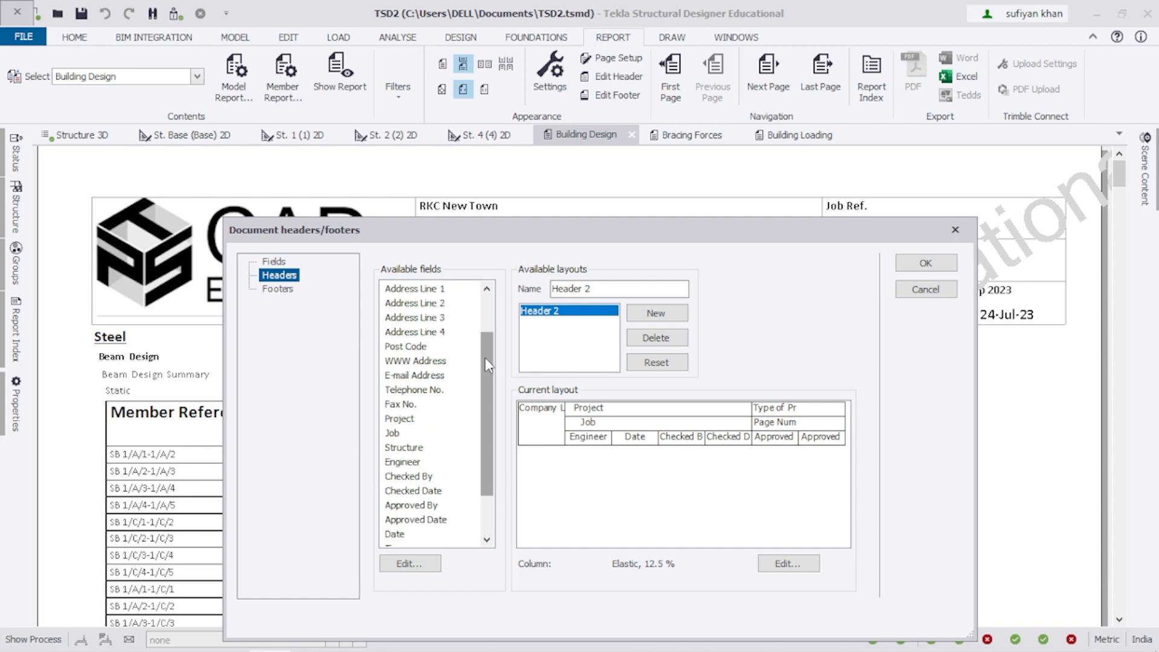
left_click(415, 375)
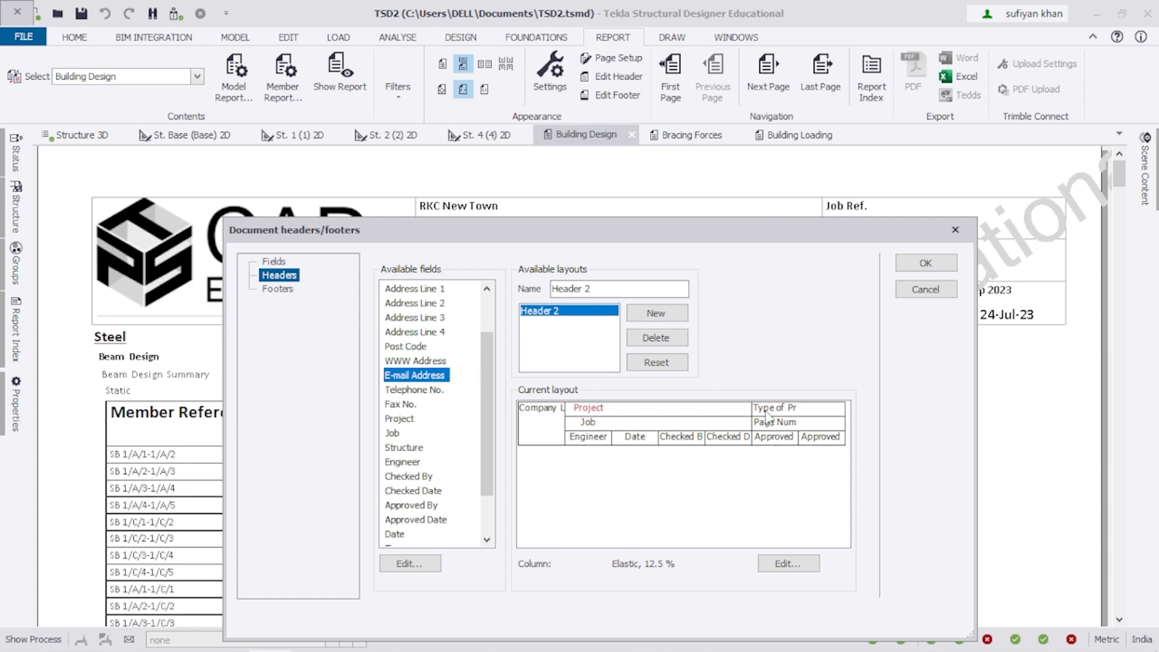
left_click(780, 422)
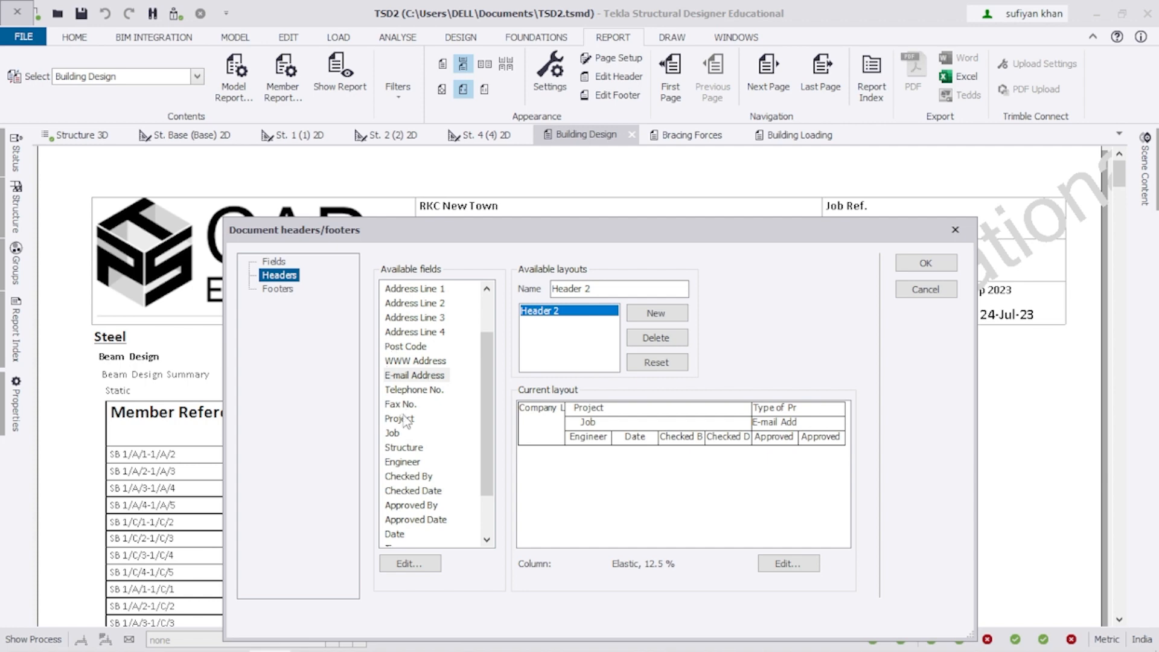
left_click_drag(489, 406, 492, 442)
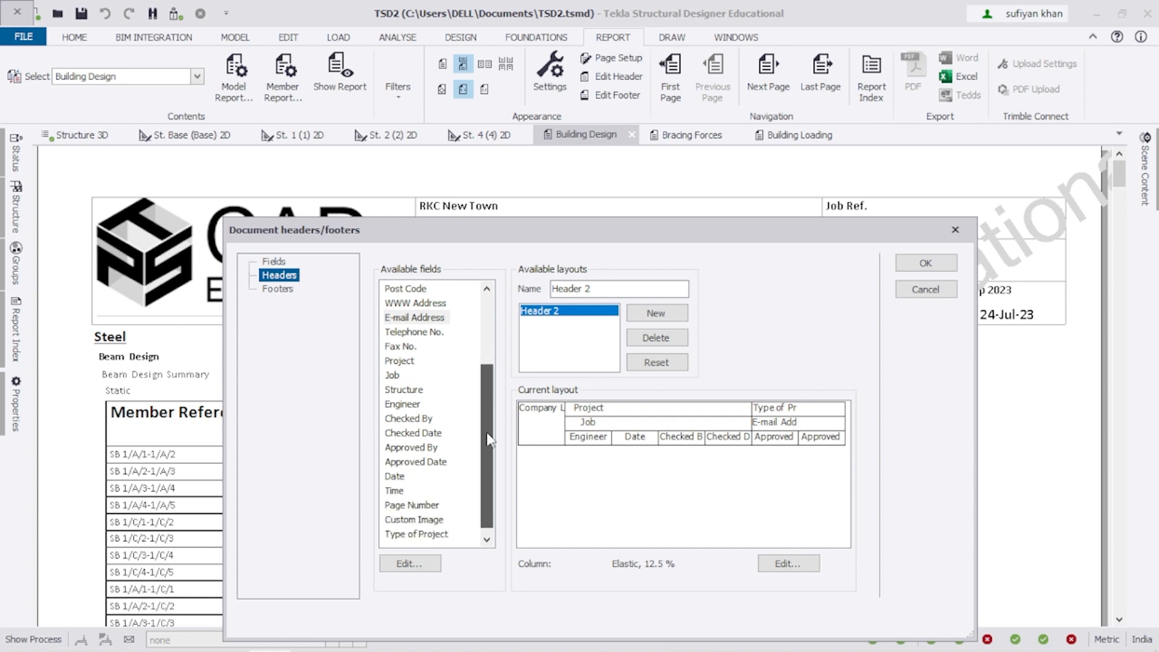
left_click(411, 333)
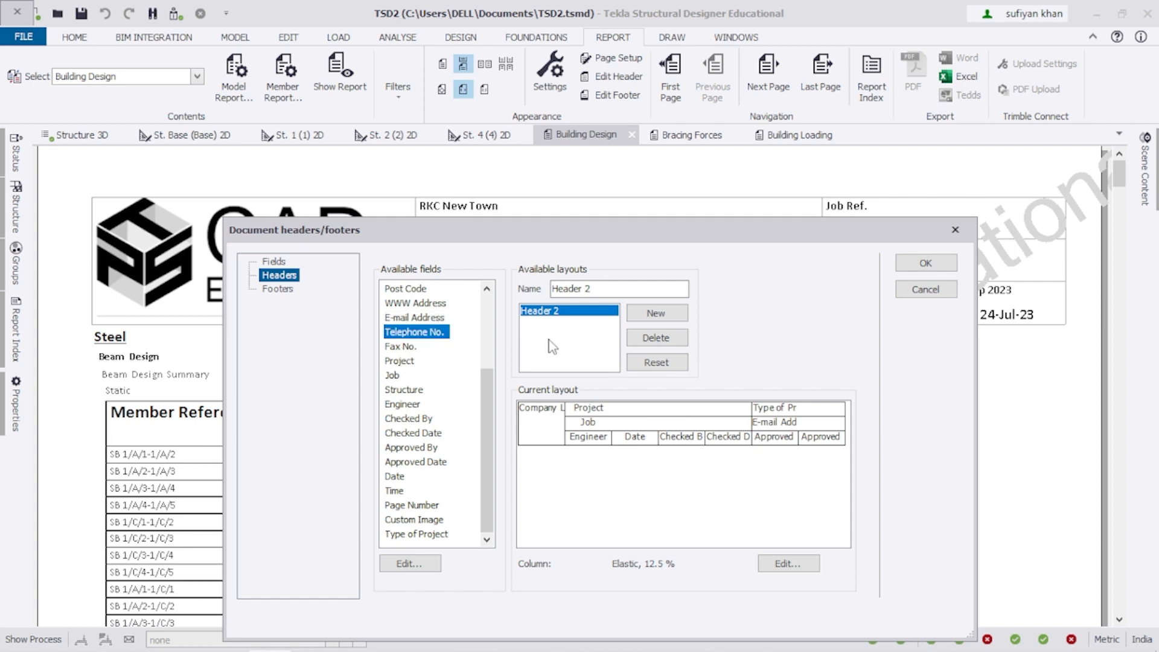
left_click(767, 441)
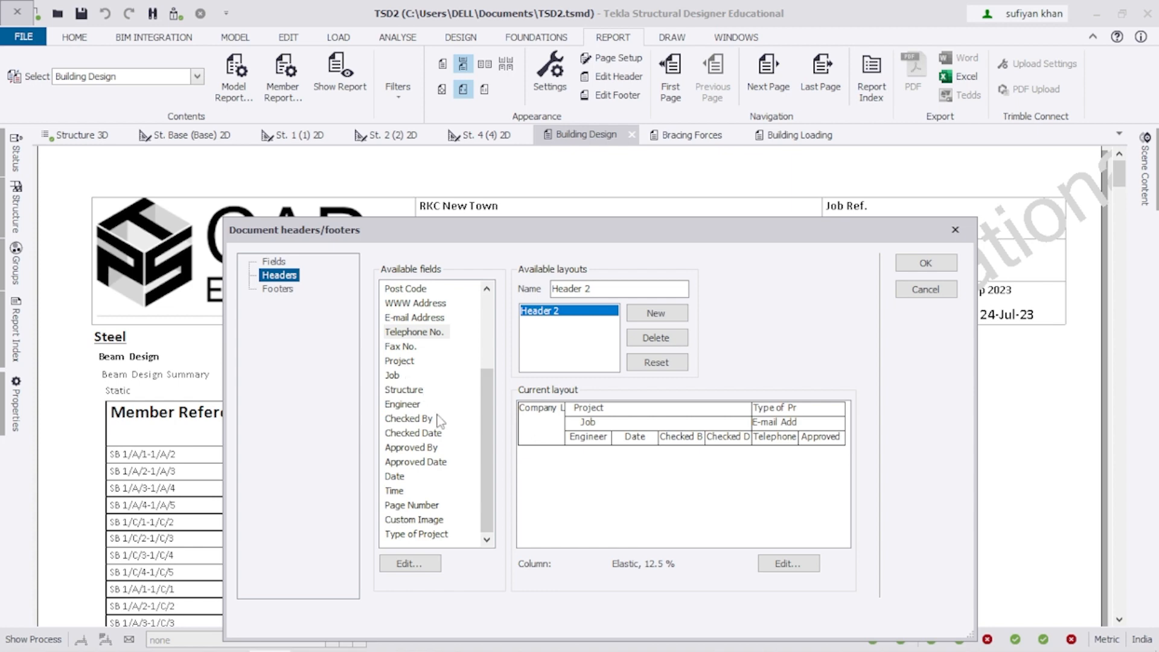
left_click(430, 508)
left_click(821, 437)
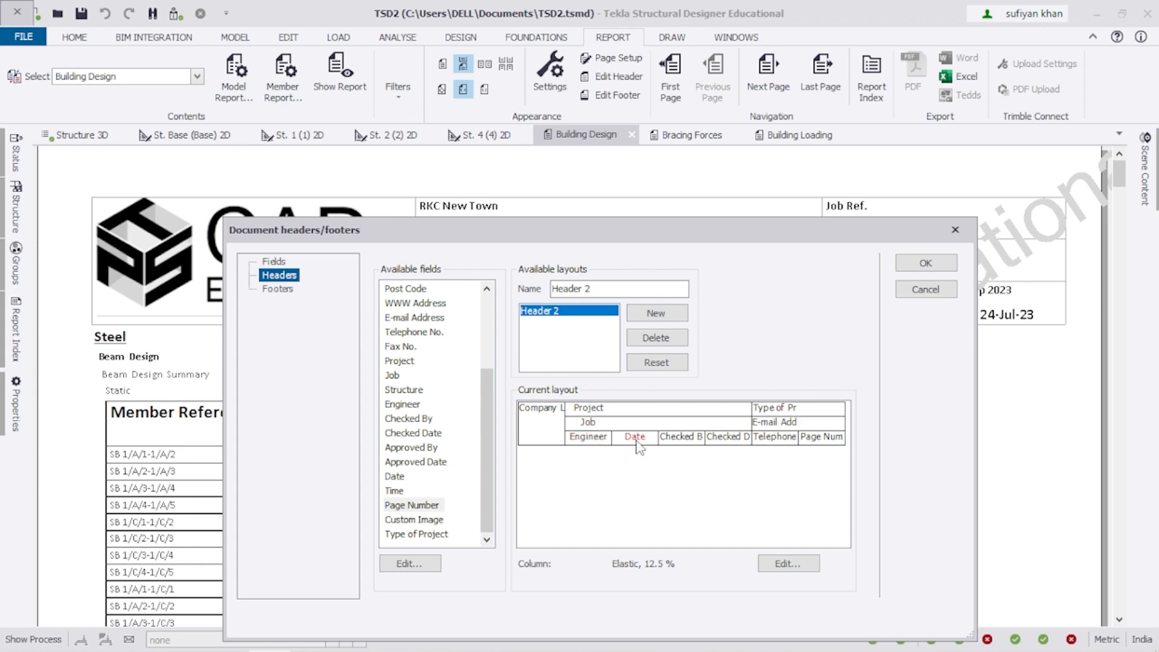
left_click(924, 265)
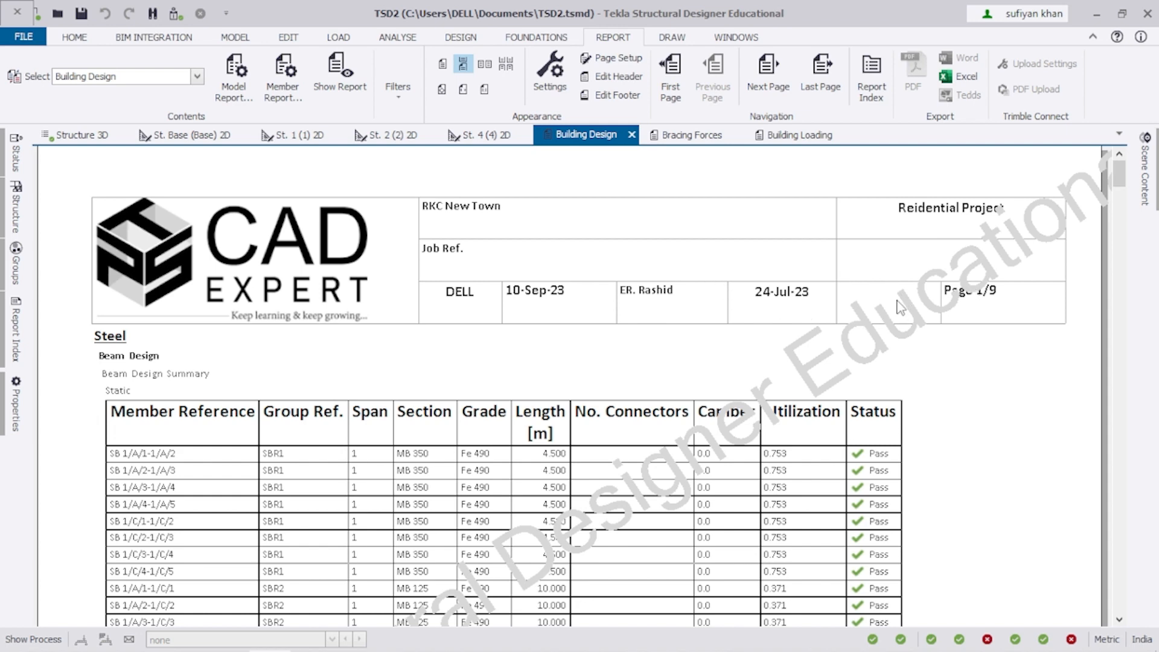
Reopen the Document headers/footers dialog with Edit Header.
left_click(618, 76)
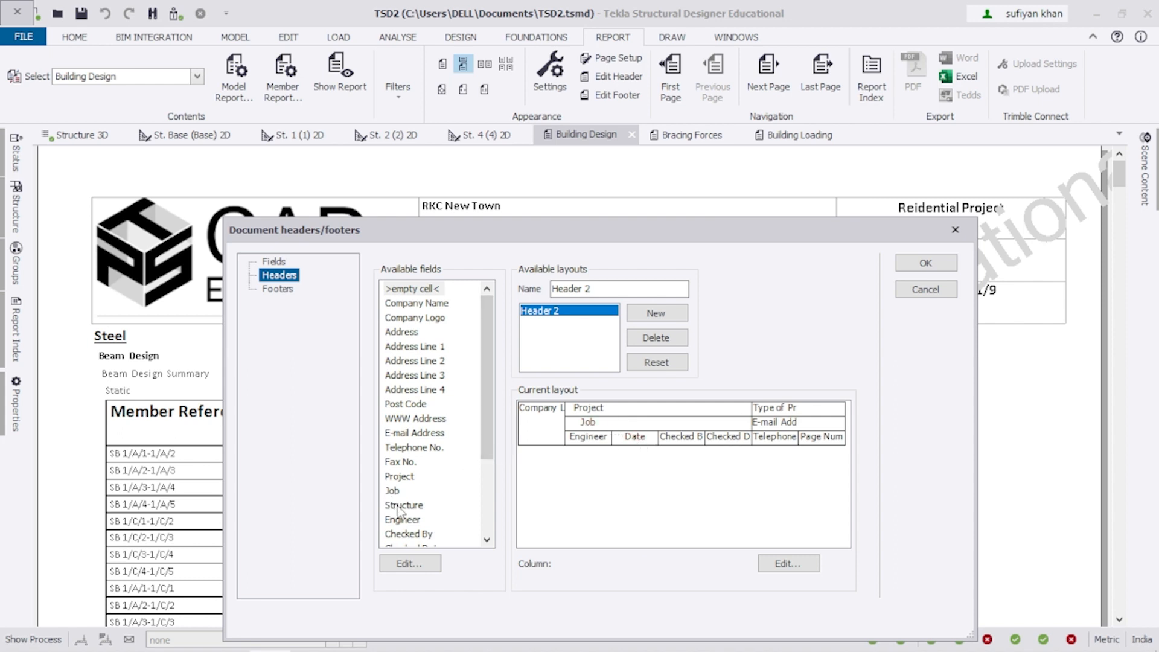
Put Job into the Date cell and Company Name into the second-row header cell.
left_click_drag(399, 490, 640, 438)
left_click(590, 437)
left_click(588, 423)
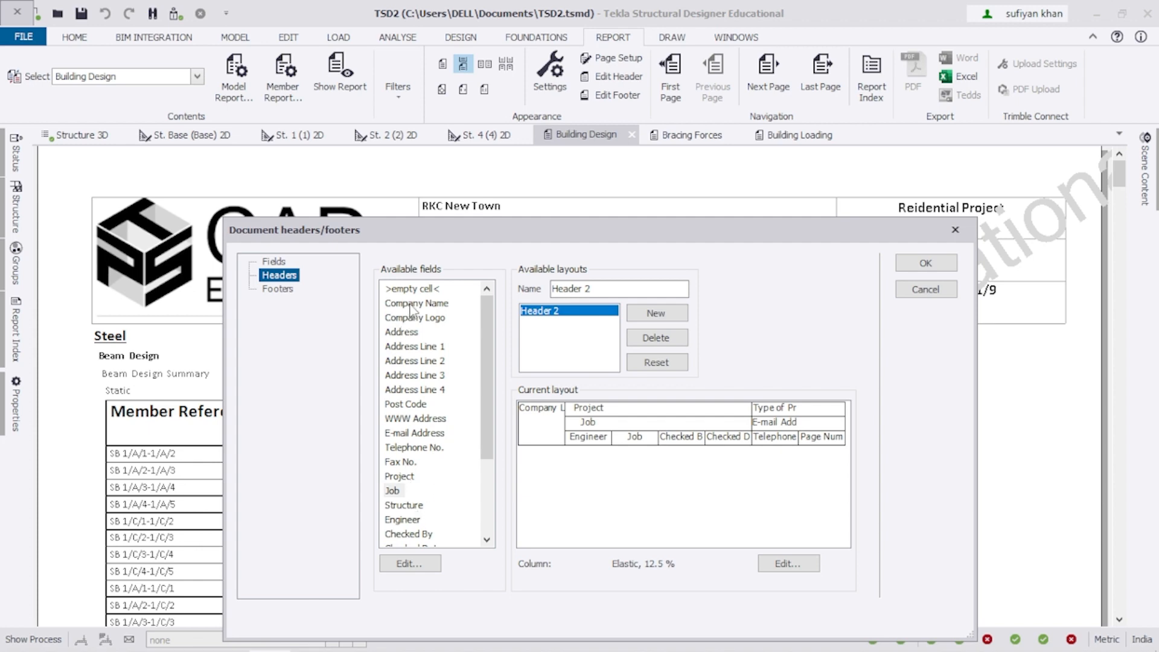
left_click_drag(411, 309, 598, 428)
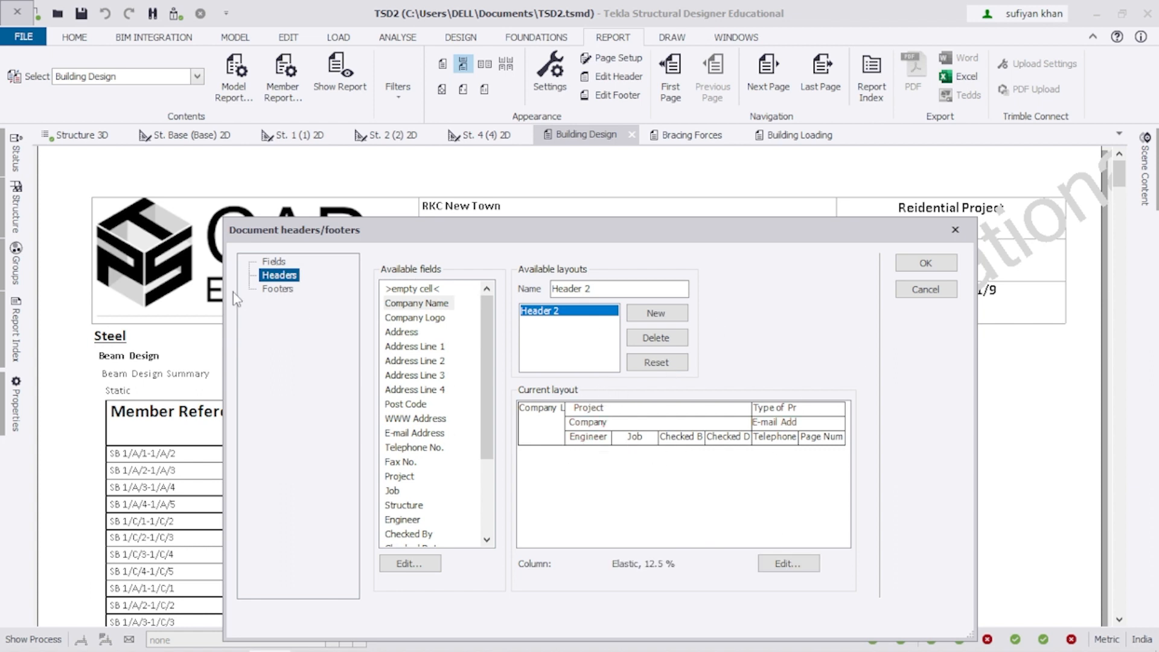
left_click(273, 261)
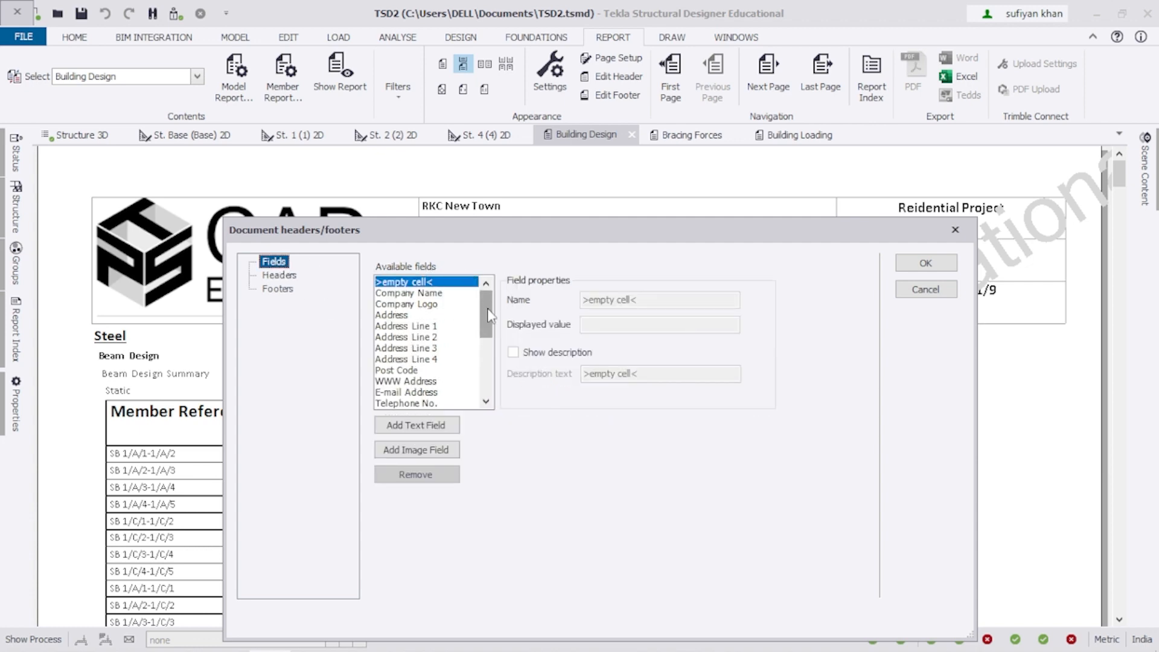
Enter the engineer's name as the Engineer field's description text.
scroll(489, 315, "down", 2)
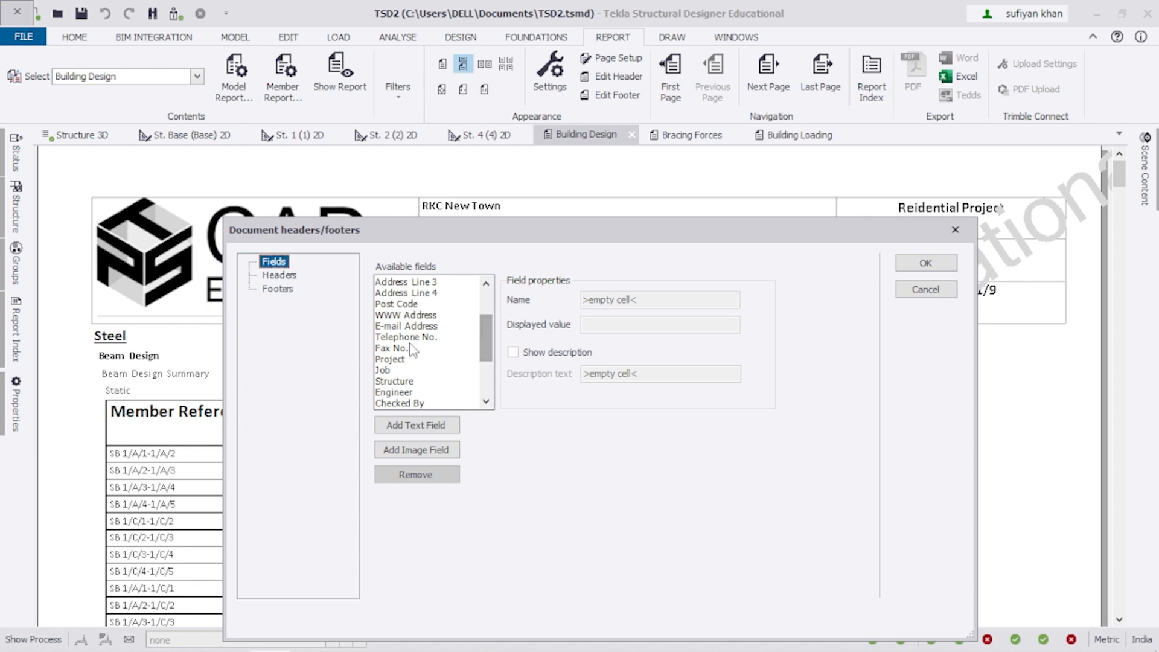
left_click(410, 360)
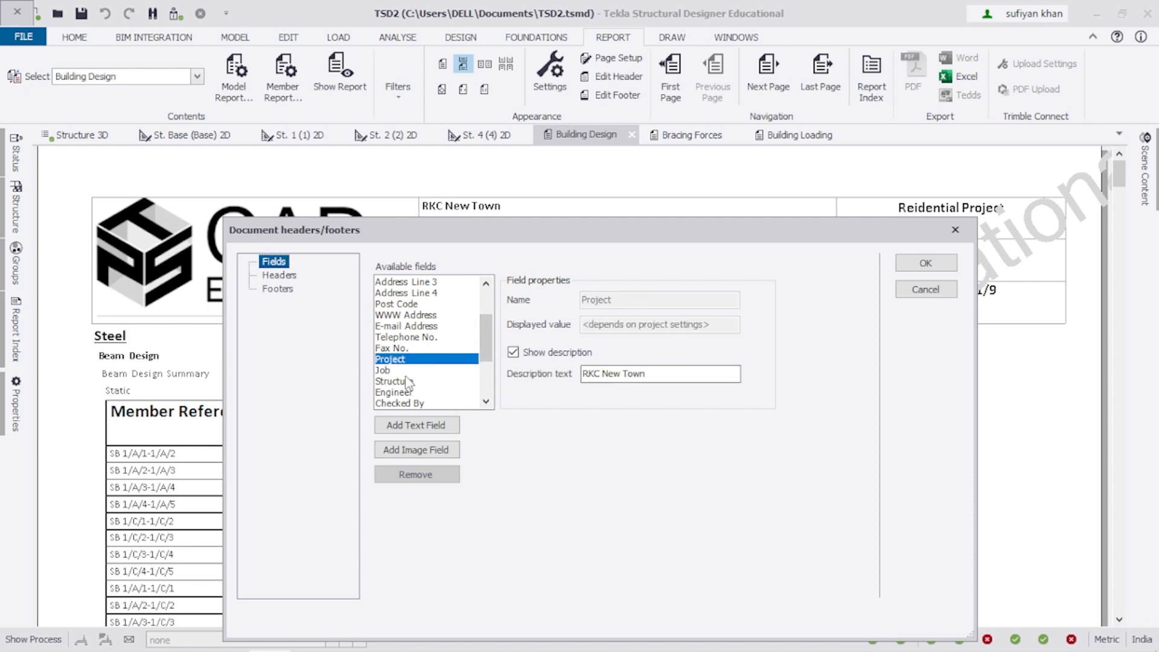
scroll(480, 347, "down", 2)
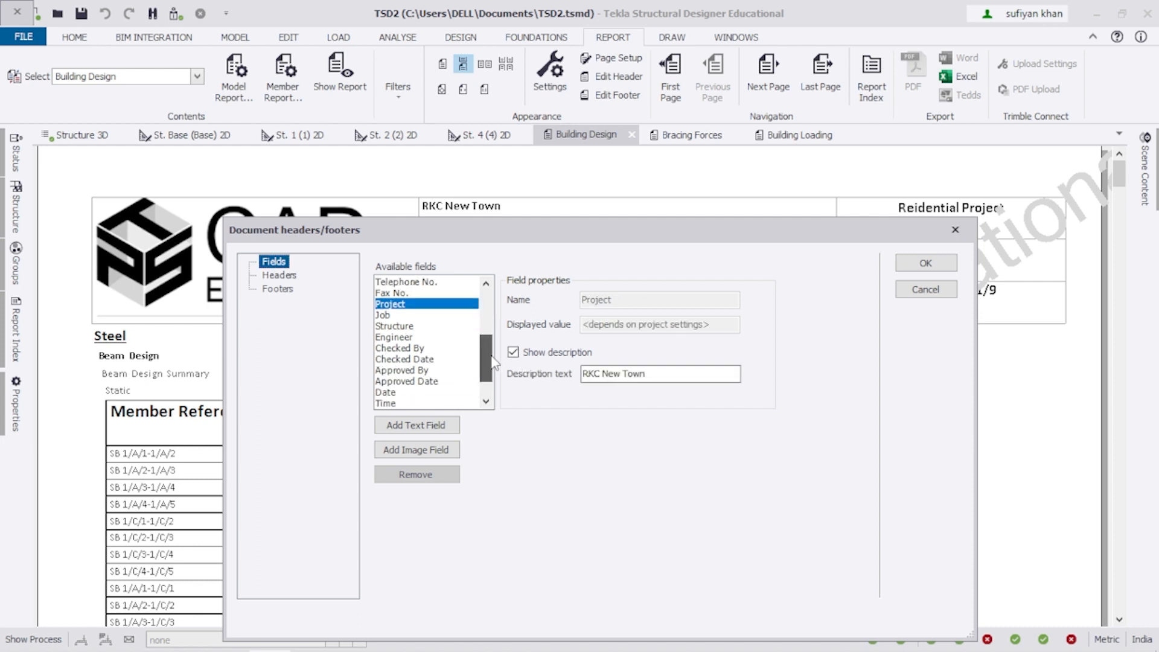
left_click(402, 336)
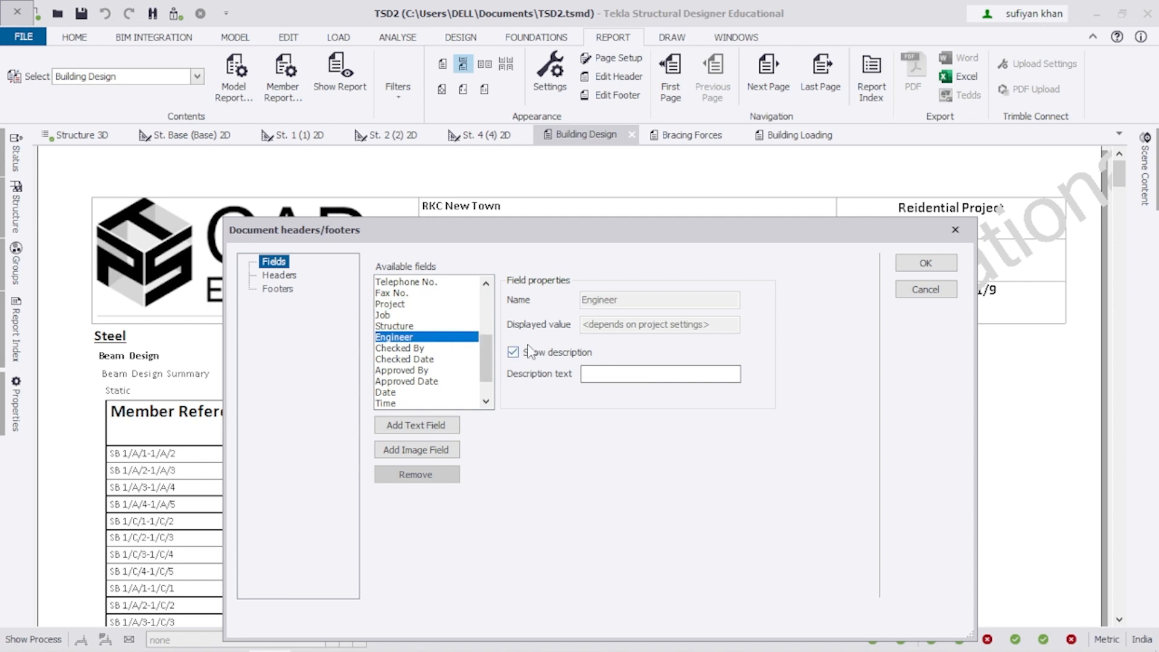
left_click(599, 373)
type("ER. Asisj")
Review the Checked, Approved, Date and Type of Project fields, then select Company Name.
left_click(395, 348)
left_click(398, 360)
left_click(399, 370)
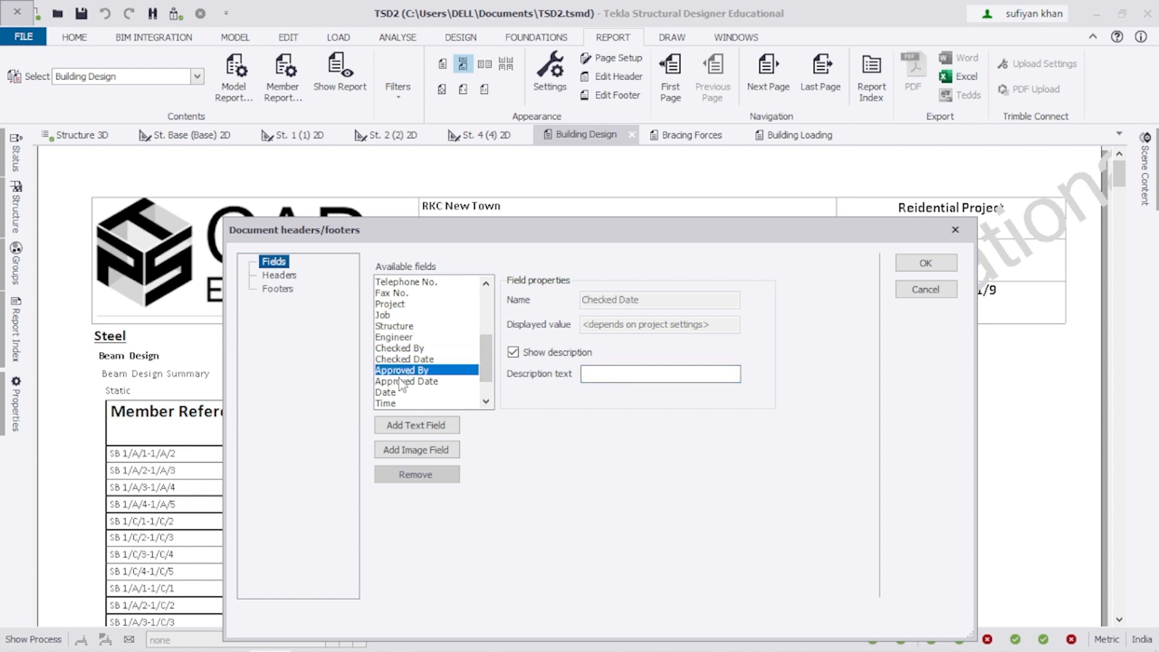
left_click(396, 382)
left_click(392, 394)
scroll(401, 389, "down", 2)
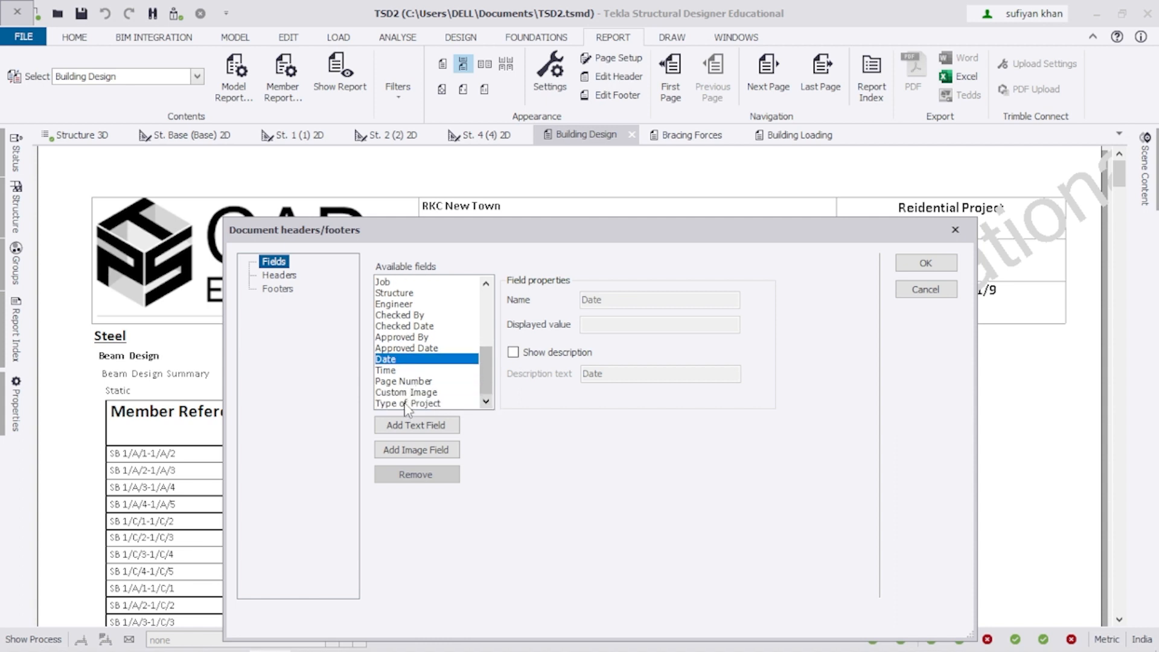
left_click(409, 404)
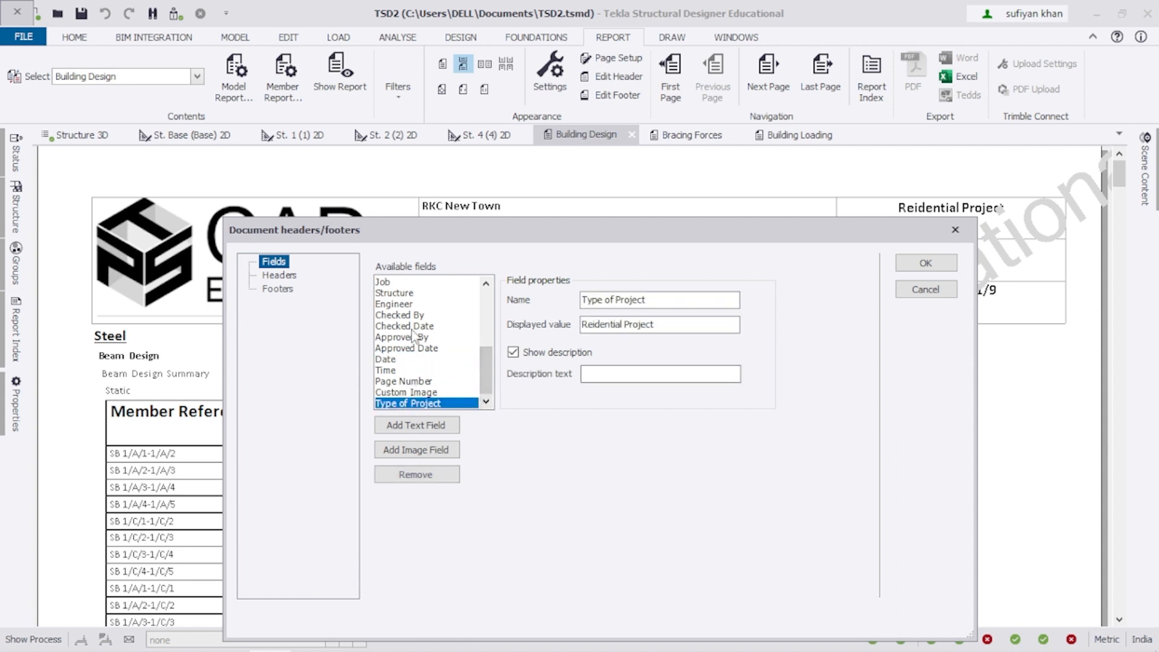
left_click_drag(489, 380, 489, 307)
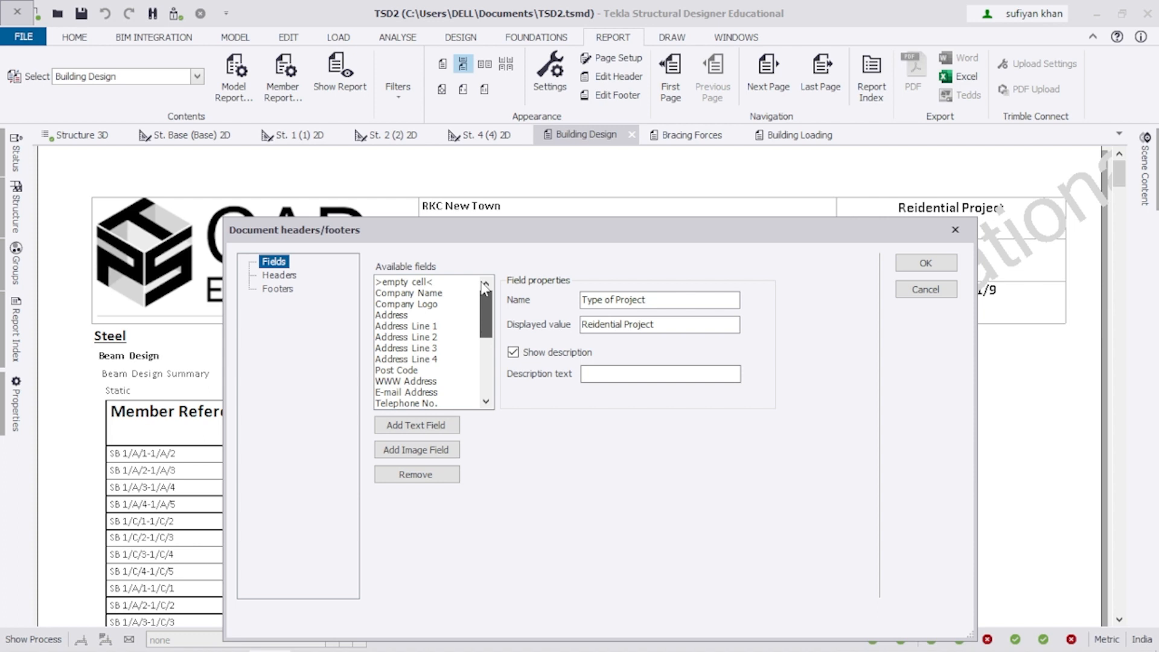
left_click(417, 292)
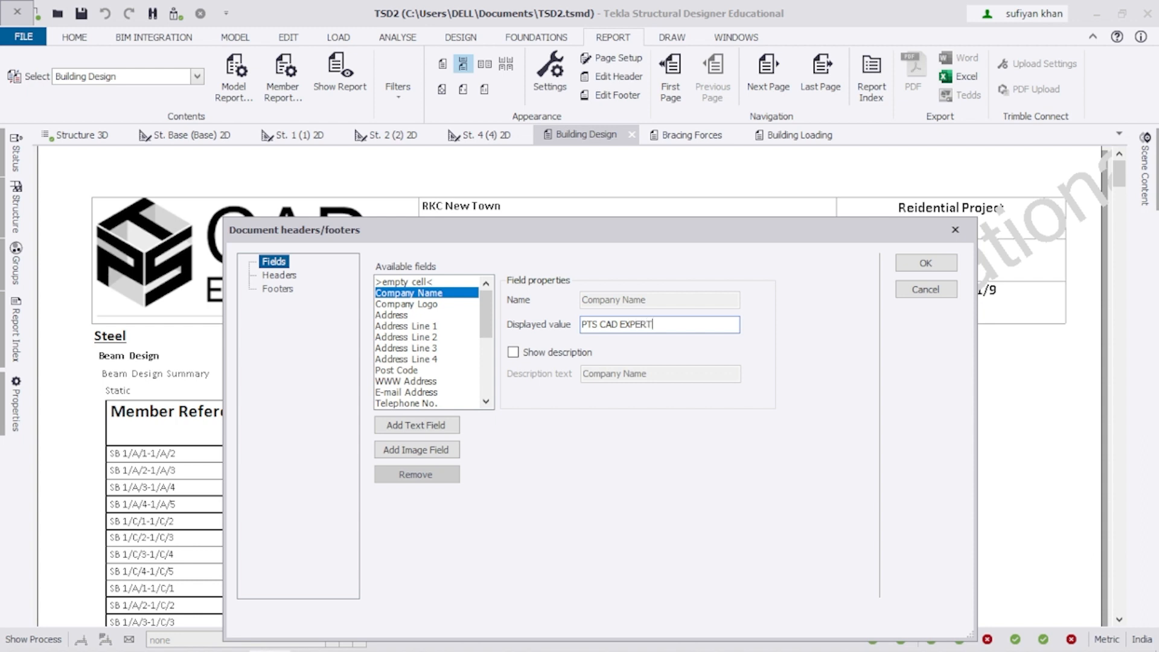
Enter the company e-mail address and telephone number values and apply them to the header.
left_click(415, 393)
left_click(594, 327)
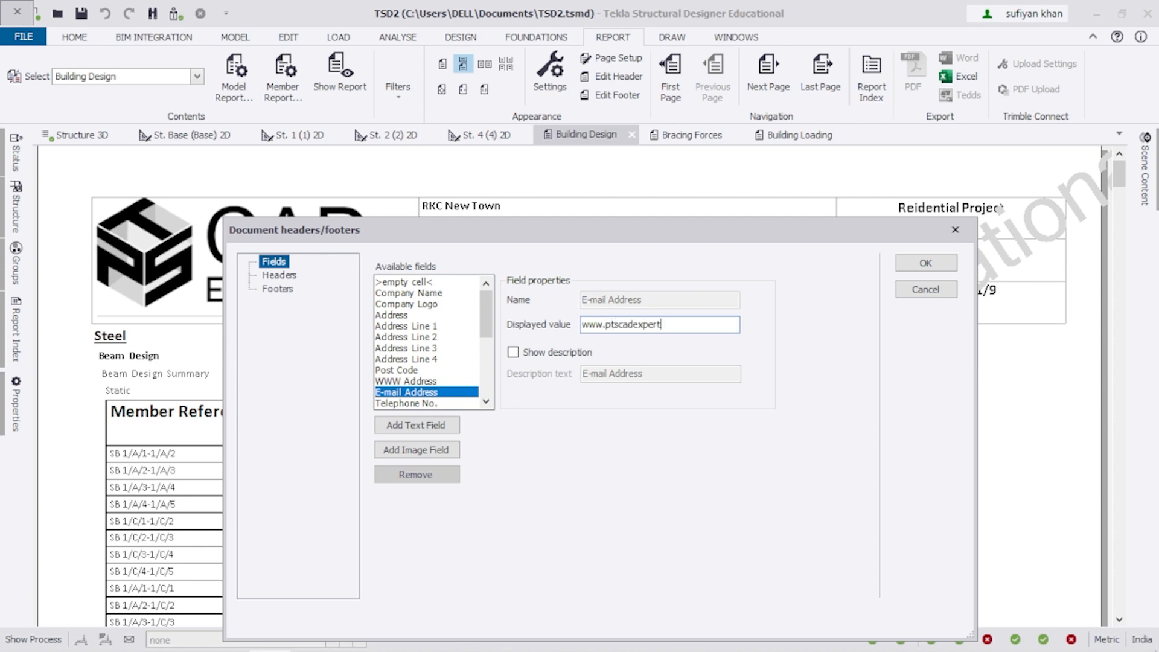
left_click(424, 403)
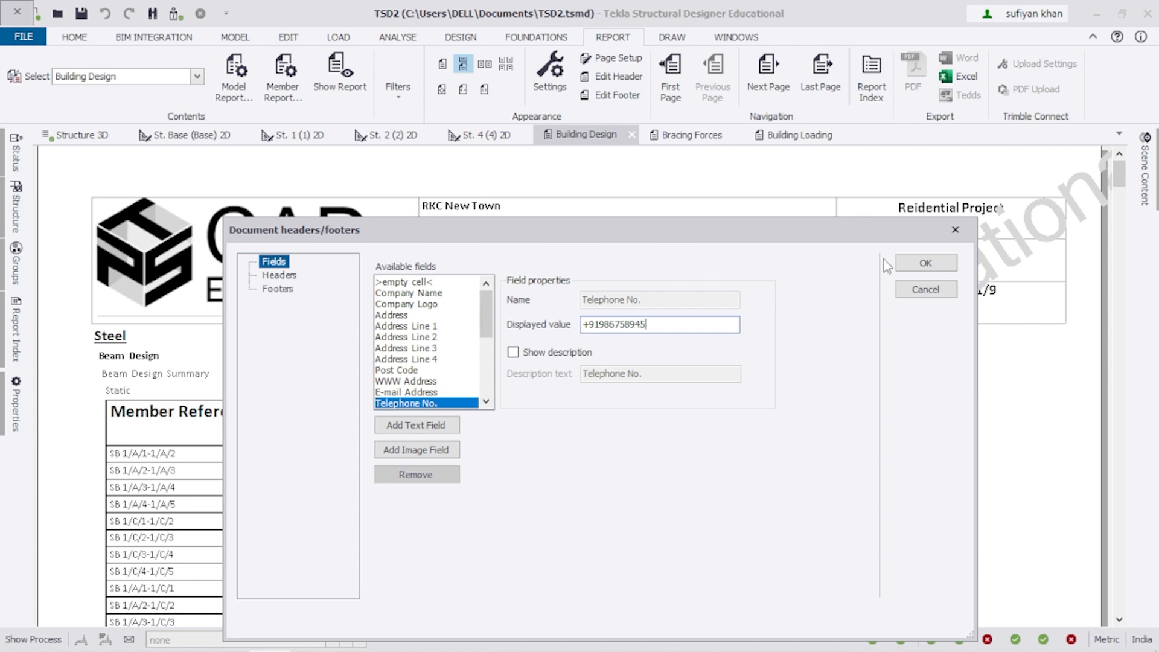
left_click(915, 267)
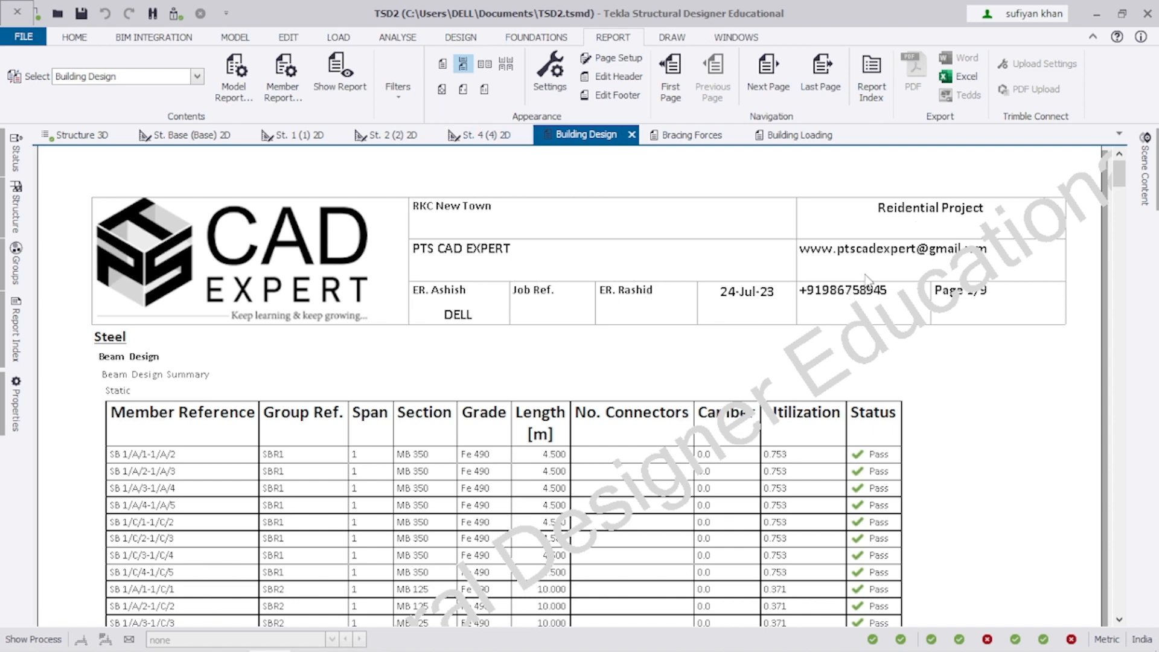
scroll(923, 326, "up", 3, "ctrl")
scroll(882, 326, "down", 1, "ctrl")
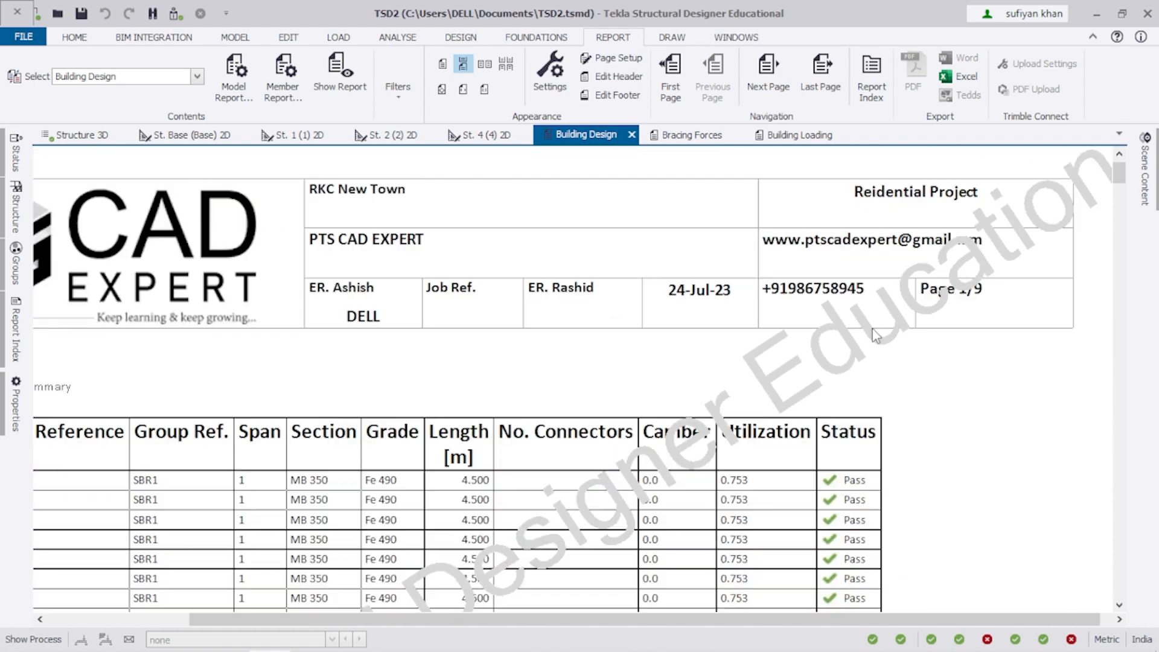
scroll(696, 227, "up", 2, "ctrl")
scroll(258, 252, "down", 1, "ctrl")
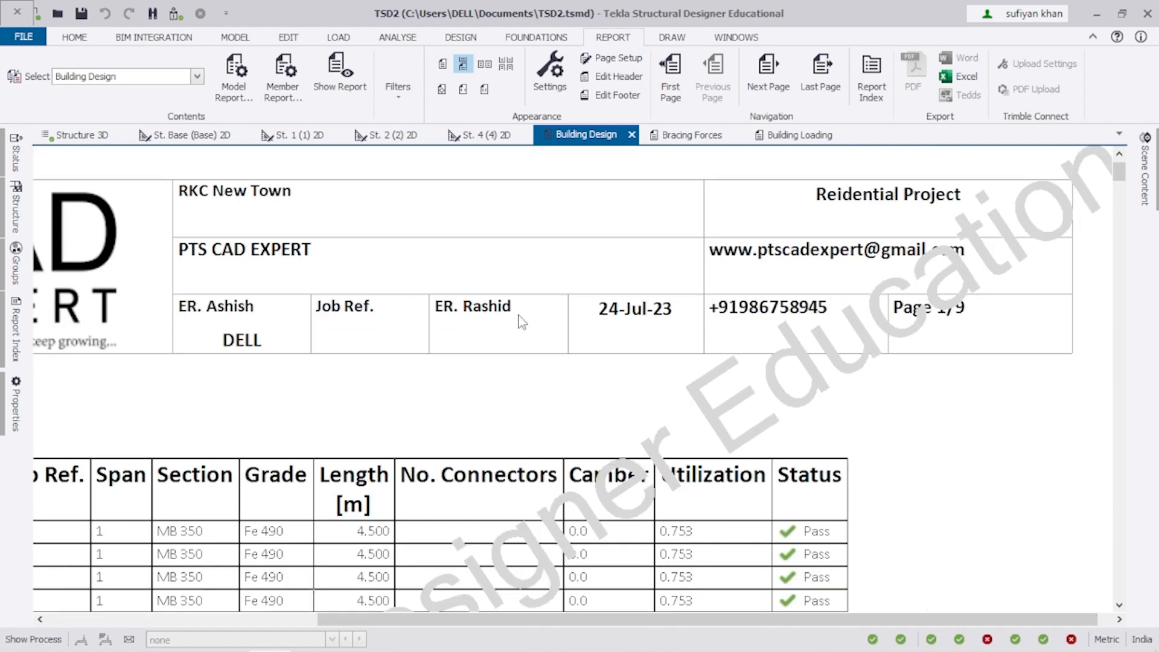
scroll(788, 300, "down", 1, "ctrl")
scroll(890, 232, "down", 1, "ctrl")
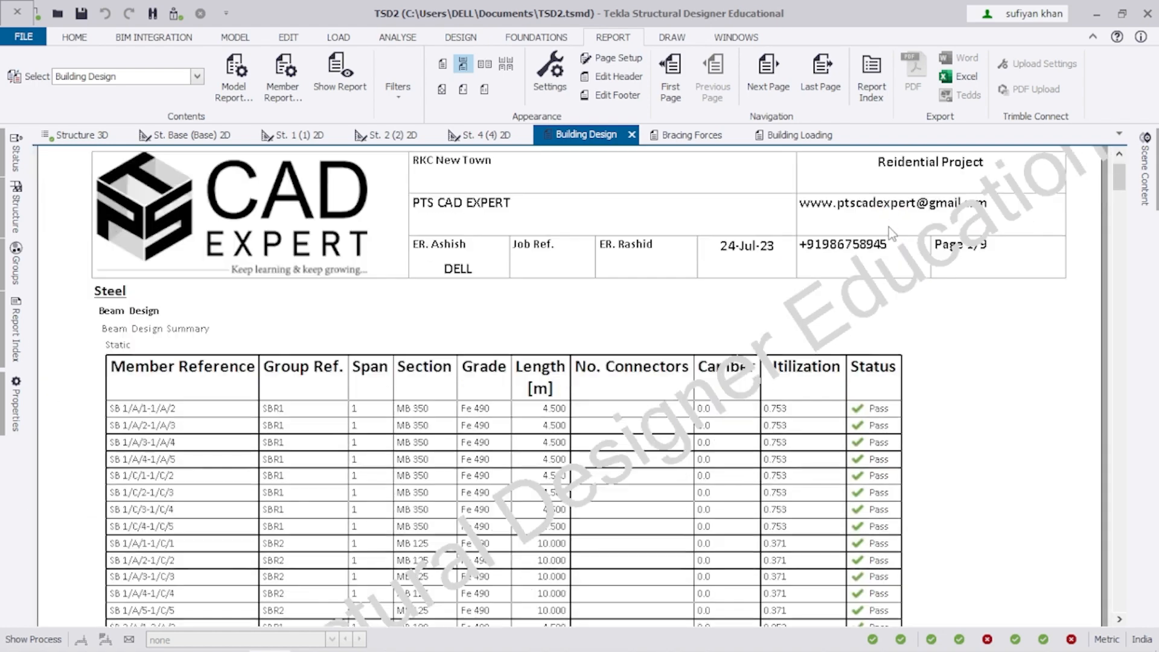
scroll(795, 224, "up", 1)
scroll(633, 242, "down", 1)
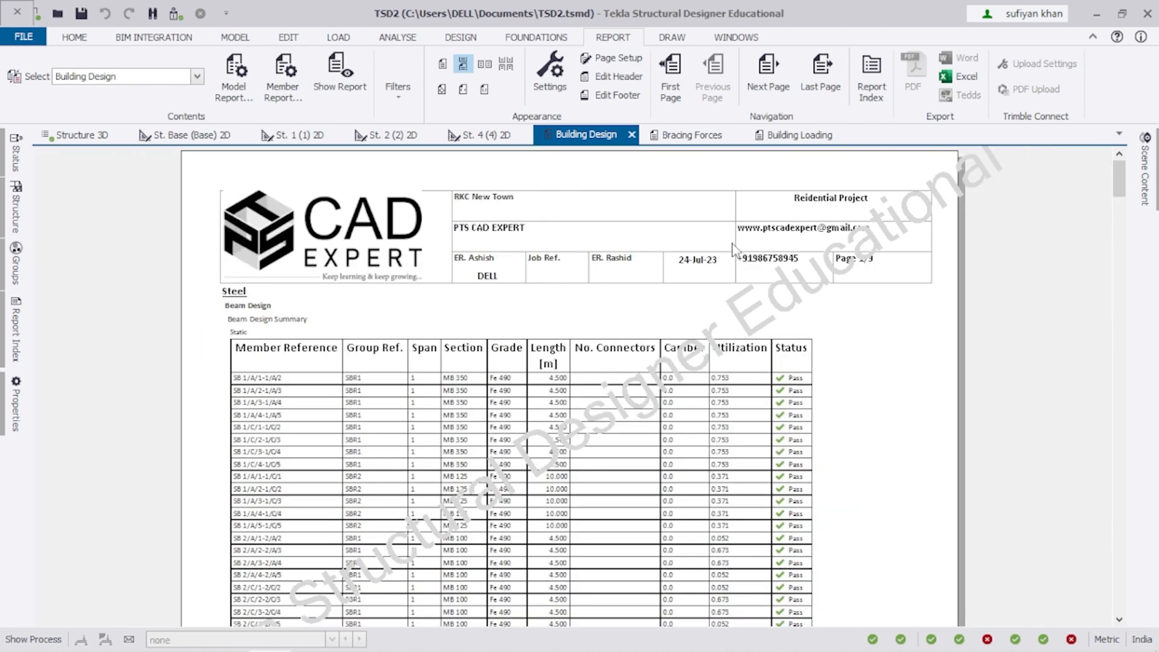